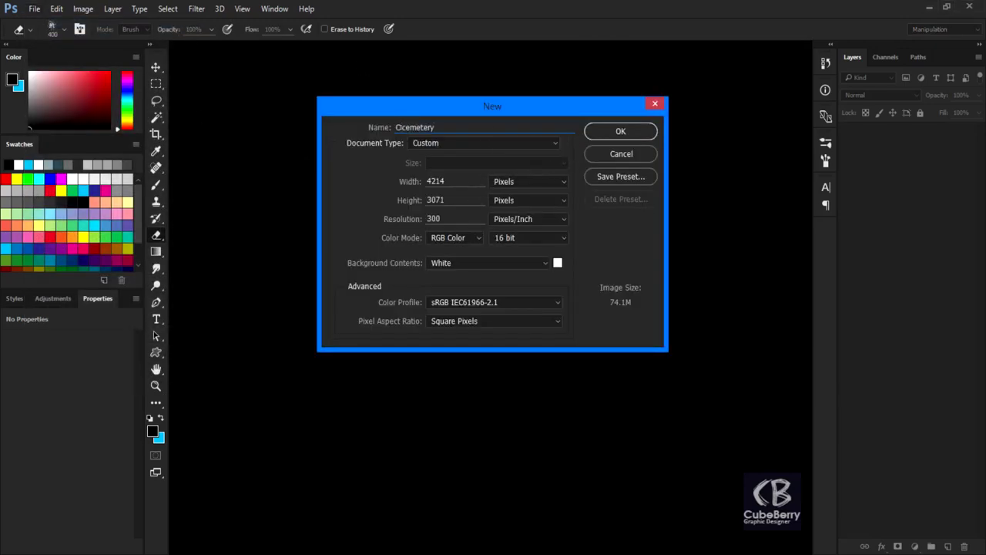
Step: Create the 4214×3071 canvas, open the night cemetery photo and clone out its watermark
click(620, 131)
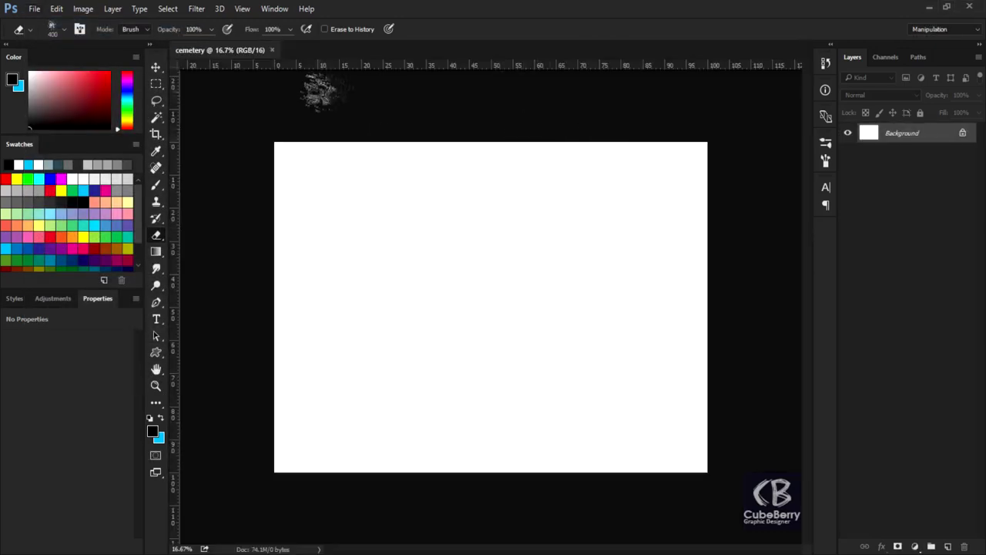
key(ctrl+o)
scroll(354, 108, down, 3)
click(148, 116)
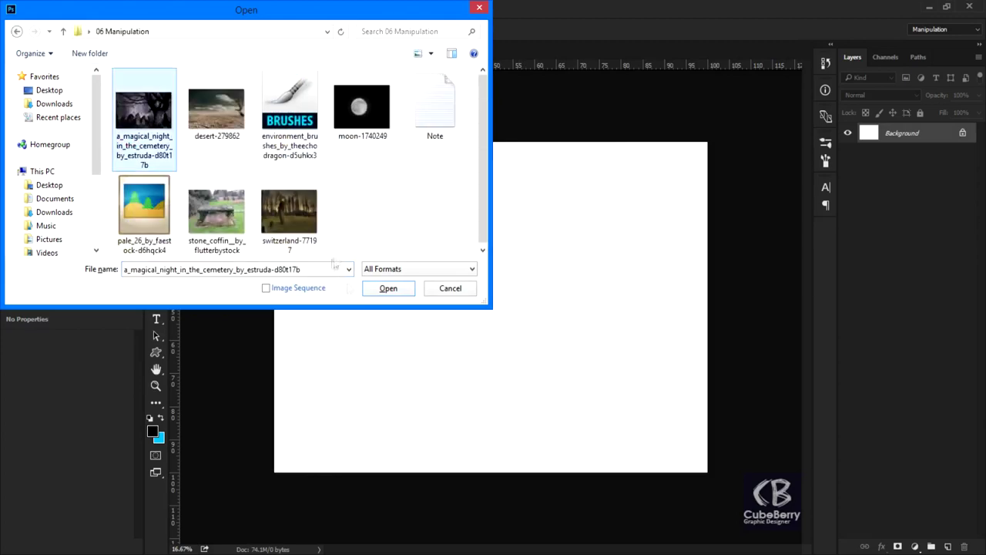
click(377, 294)
drag(697, 470, 683, 467)
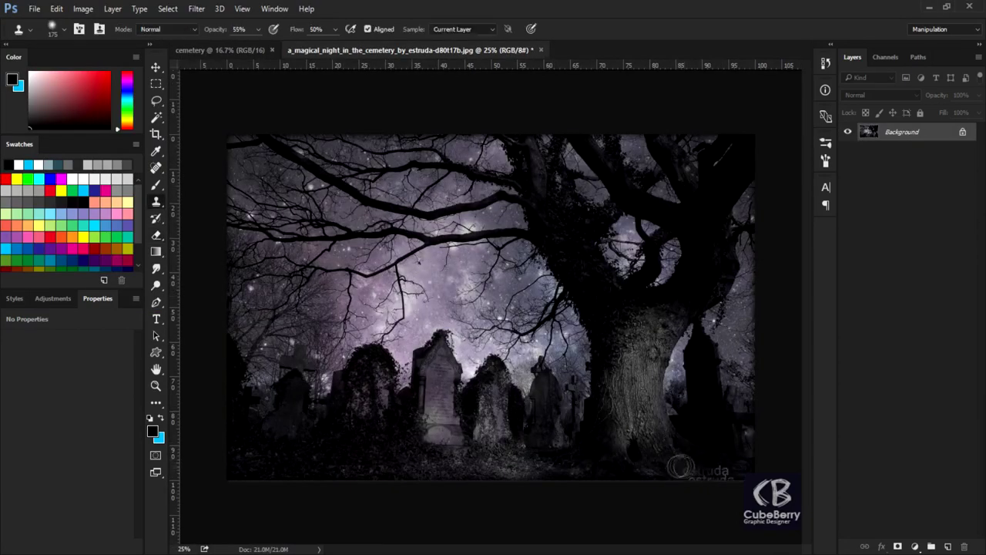
Step: Move the cemetery photo into the new canvas and stretch it across the top
key(v)
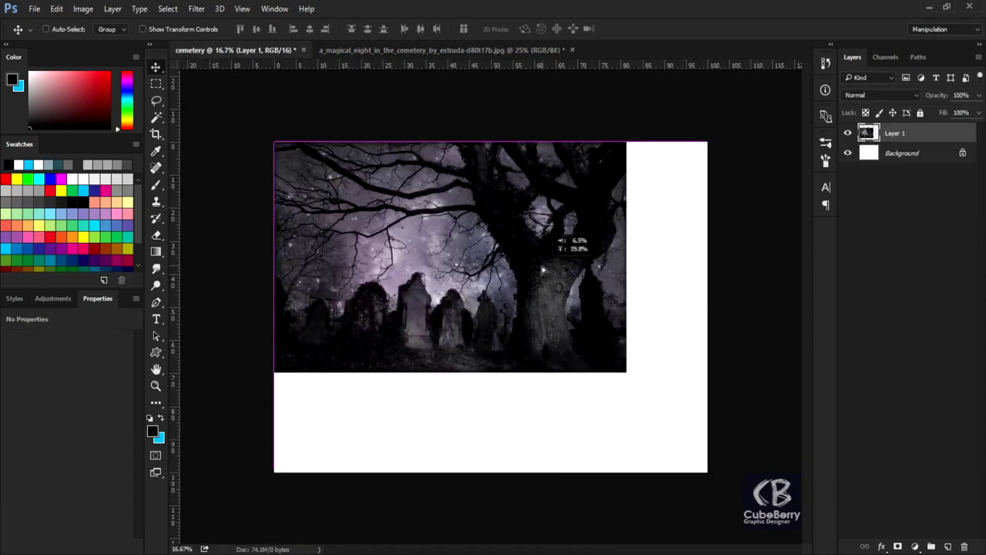
drag(210, 51, 555, 231)
key(ctrl+t)
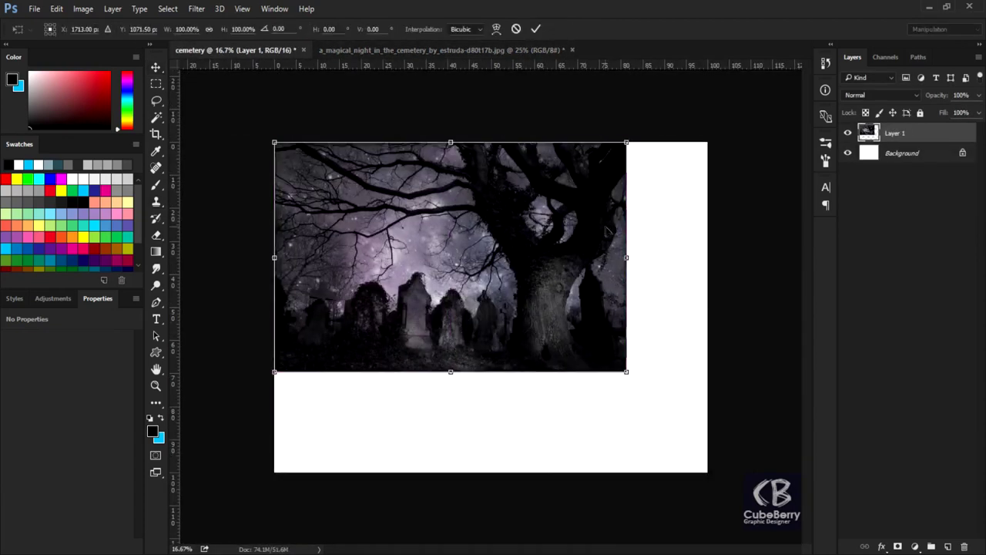
drag(624, 144, 657, 130)
drag(463, 254, 489, 242)
drag(482, 379, 480, 391)
drag(683, 242, 704, 243)
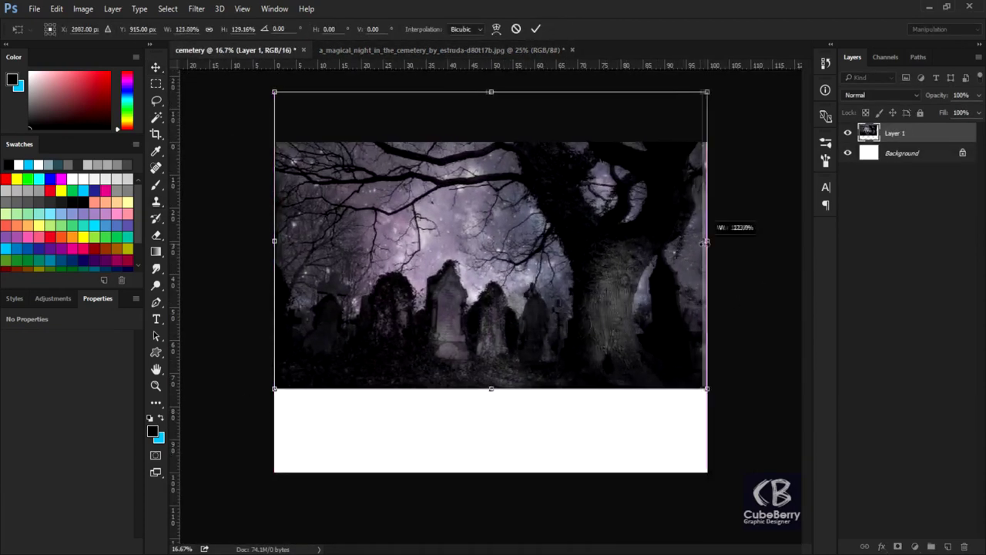
drag(488, 95, 490, 54)
drag(639, 259, 616, 275)
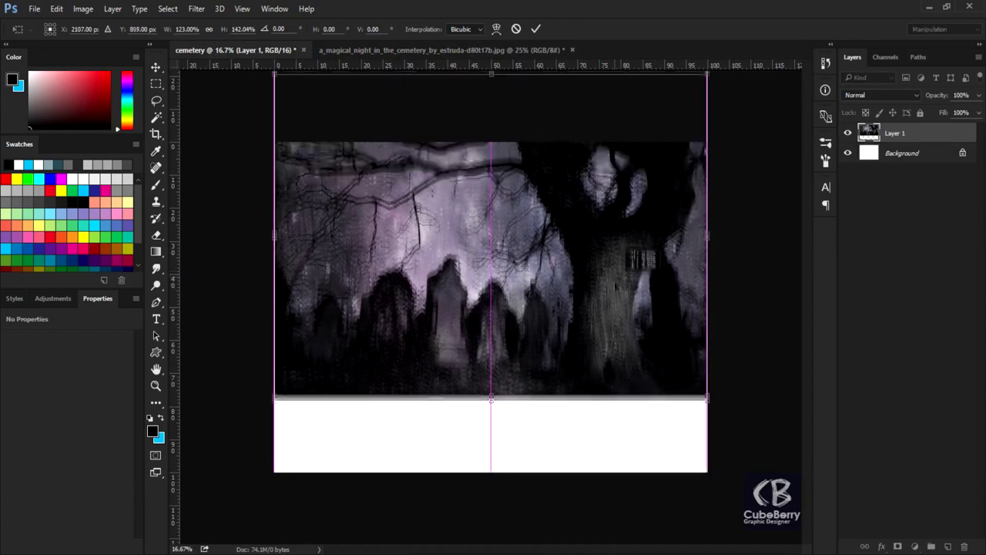
key(Return)
Step: Close the original cemetery photo without saving, then bring up the Open dialog
click(572, 50)
click(493, 219)
key(ctrl+o)
Step: Open switzerland-77197.jpg and Content-Aware fill away the tall standing stone
double_click(289, 212)
key(l)
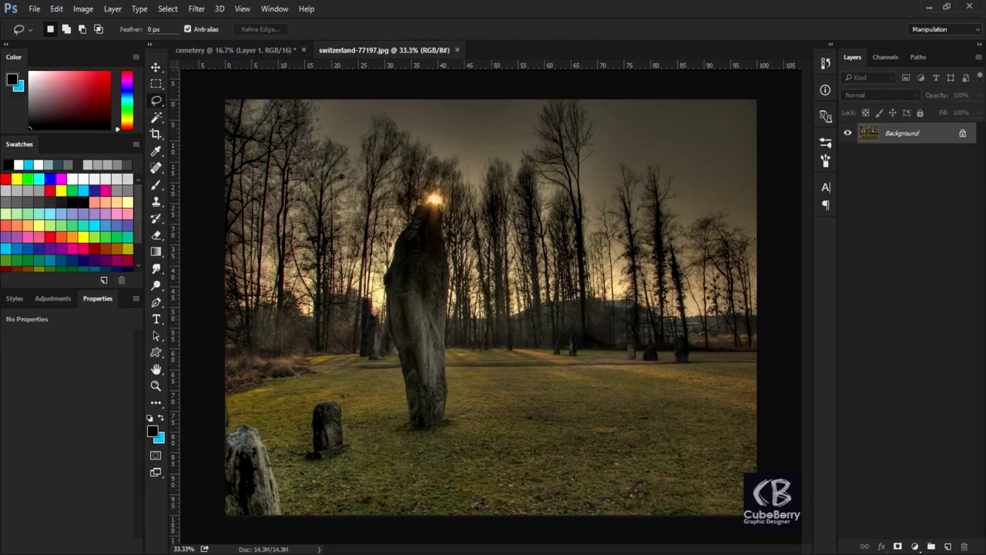
drag(456, 324, 445, 216)
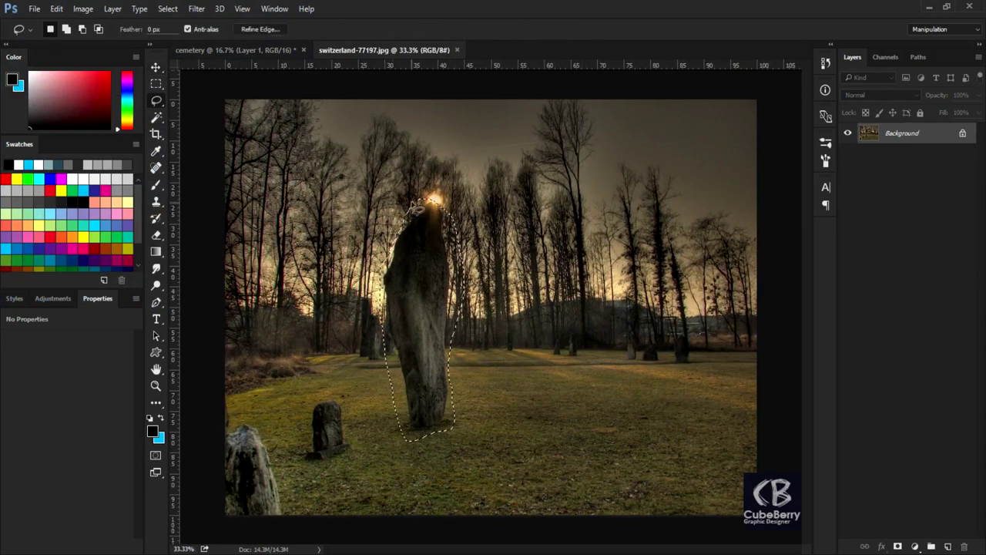
click(260, 29)
key(Escape)
key(shift+F5)
click(773, 162)
key(ctrl+d)
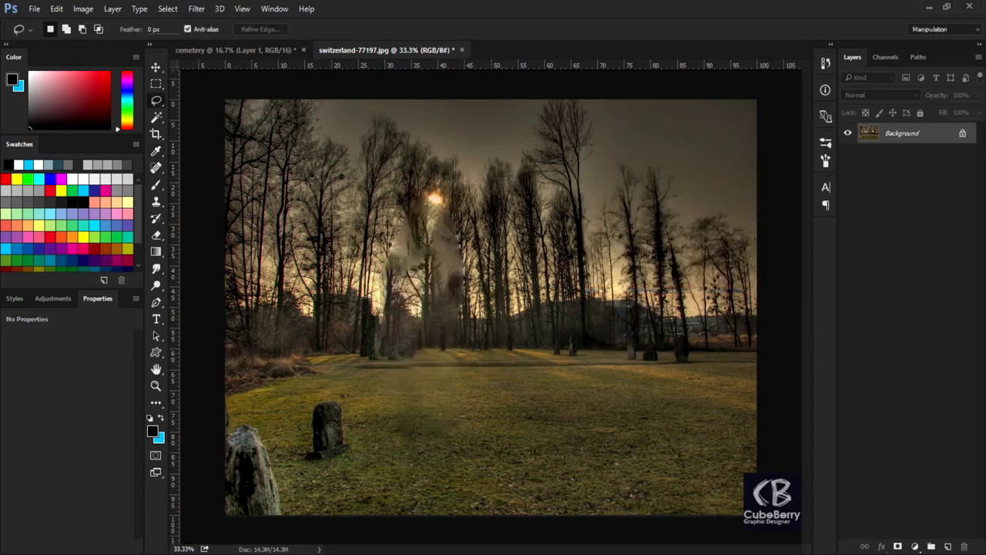
Step: Apply Content-Aware fill twice more to clear the remaining stone areas
key(shift+F5)
click(774, 161)
key(ctrl+d)
key(shift+F5)
click(774, 161)
key(ctrl+d)
Step: Clone-stamp at 100% opacity over the small stone and lighter lower-left grass patches
key(s)
drag(259, 31, 336, 40)
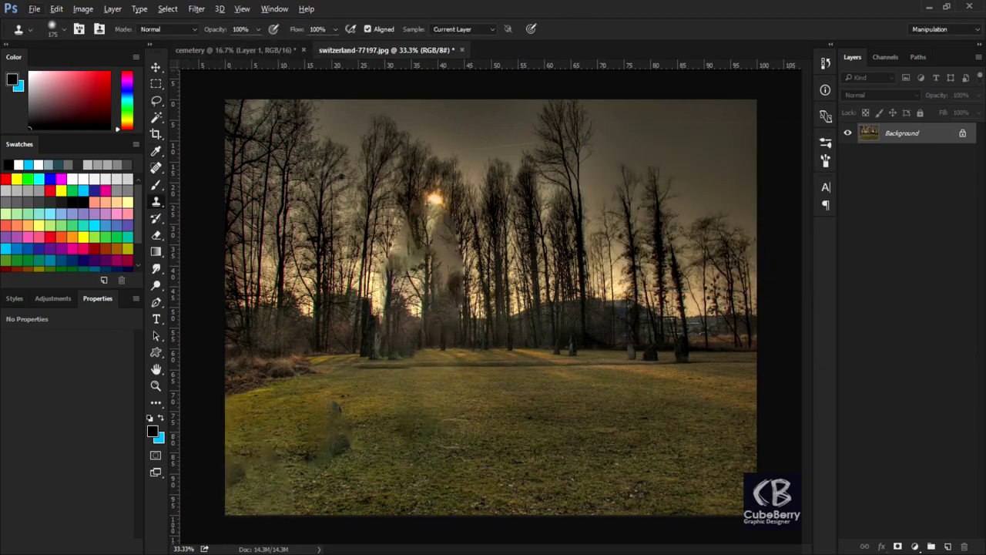
alt+click(499, 426)
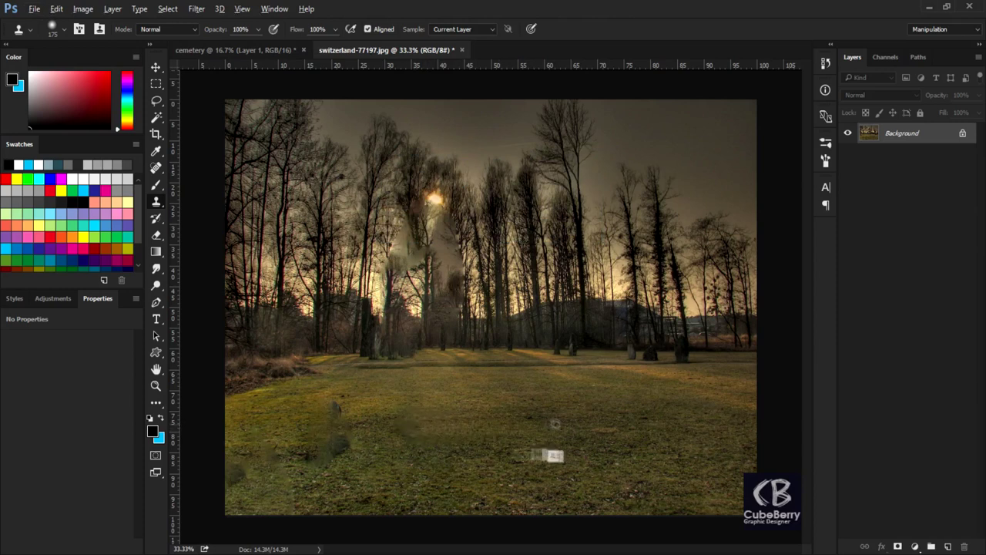
drag(339, 446, 340, 408)
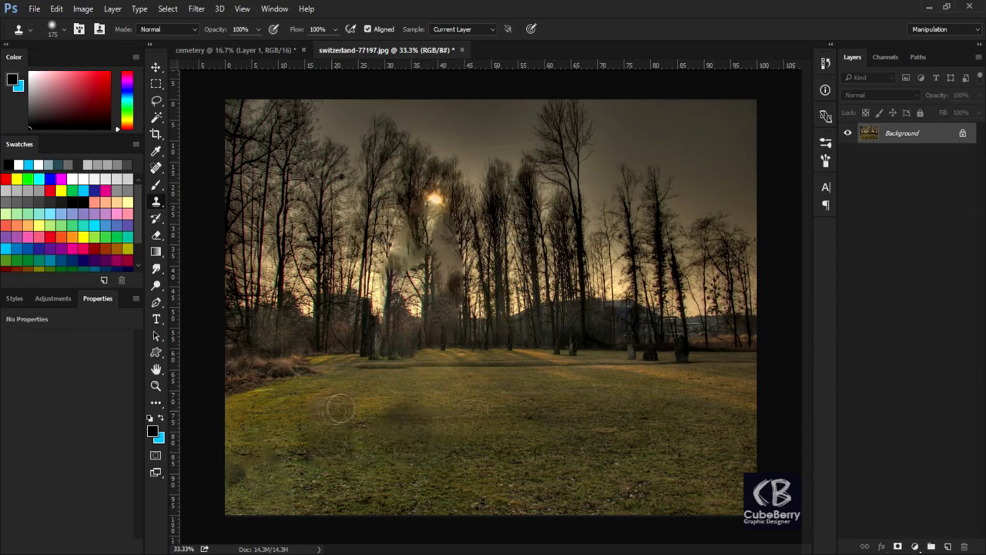
drag(303, 496, 245, 479)
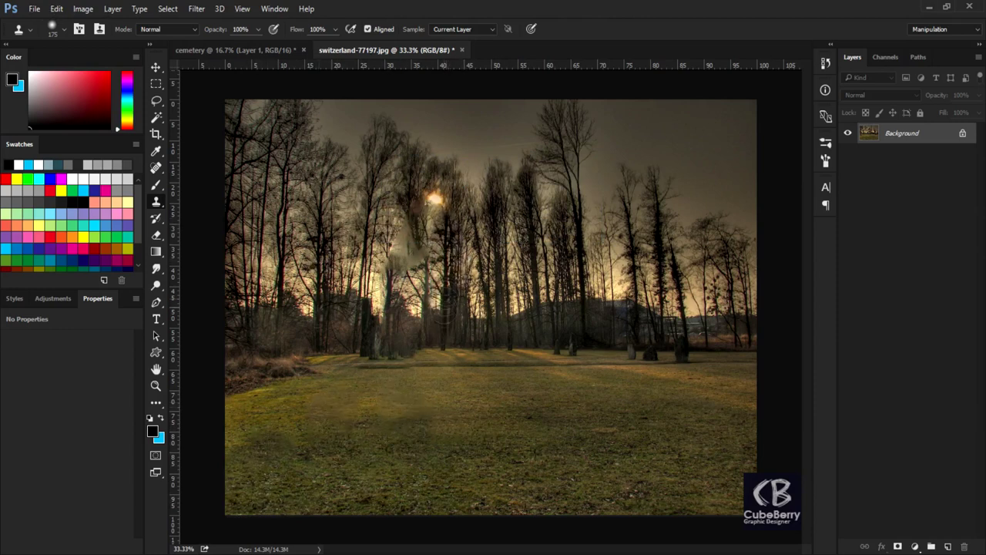
Step: Clone dark tree texture over the sun glow and trunk streaks, then drag the photo into the cemetery canvas
drag(435, 216, 439, 193)
drag(409, 223, 408, 331)
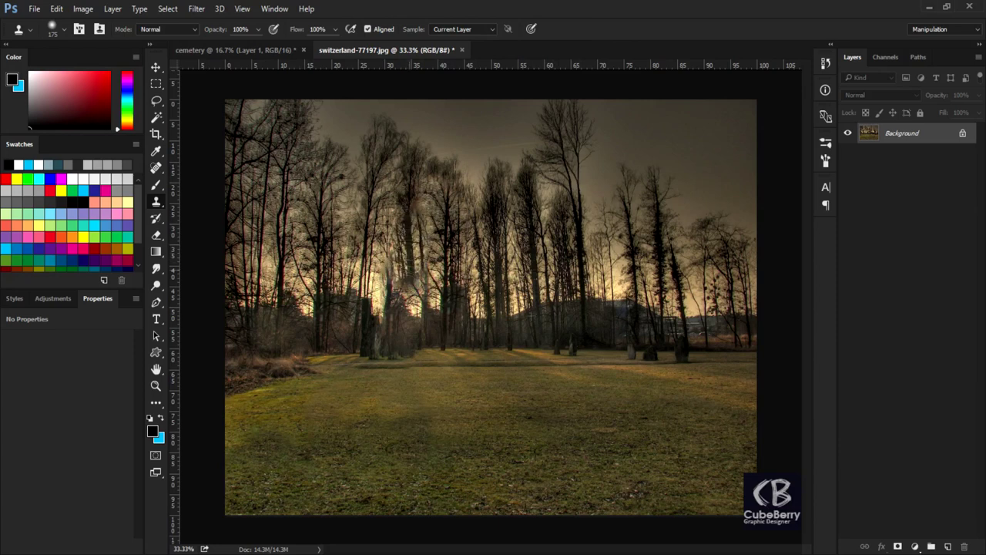
key(ctrl+z)
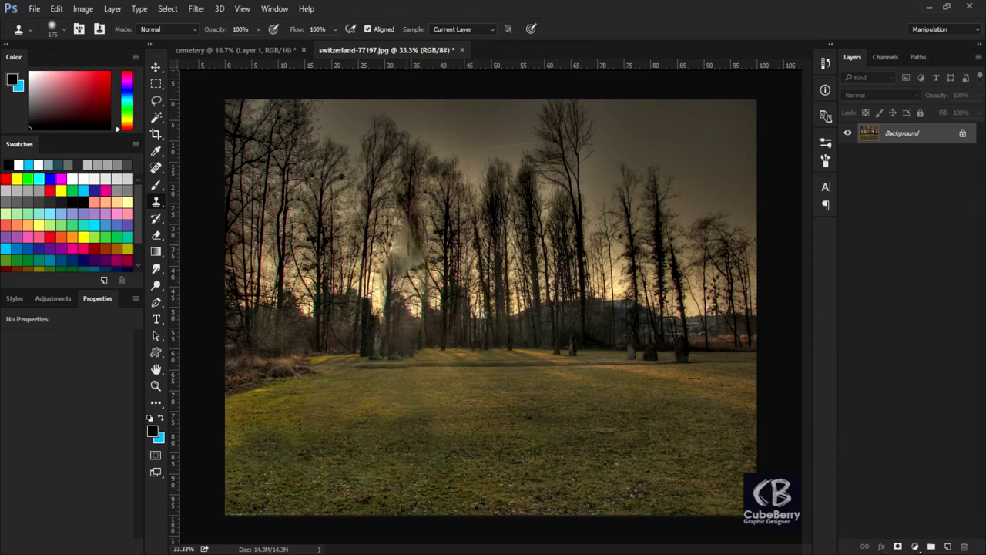
drag(409, 220, 405, 285)
alt+click(317, 275)
drag(389, 269, 401, 324)
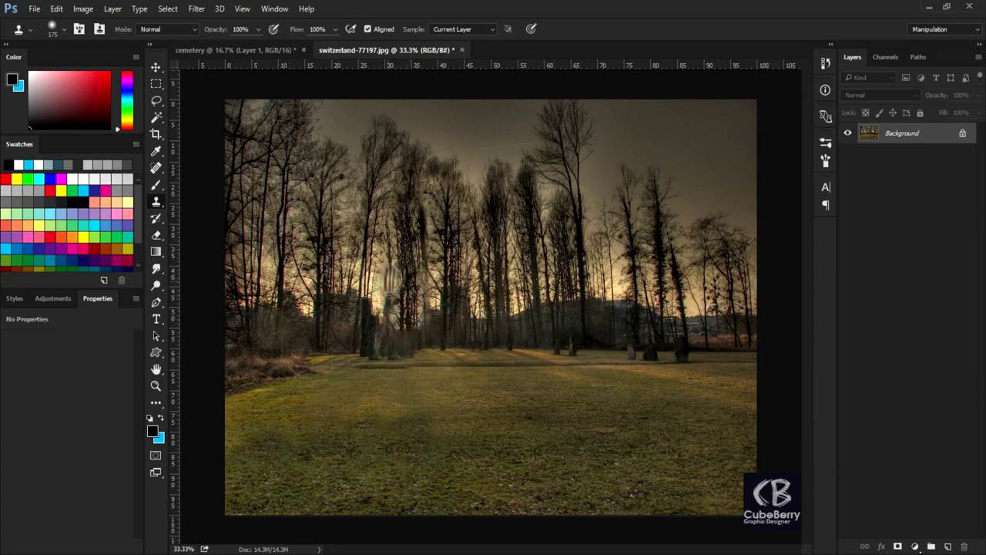
drag(389, 269, 403, 181)
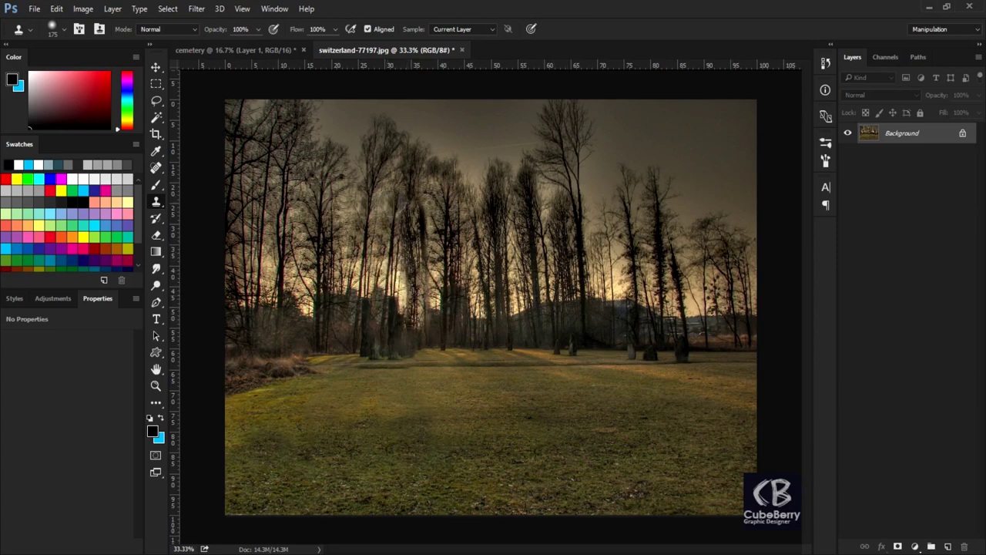
key(v)
mouse_move(460, 285)
mouse_down()
mouse_move(455, 375)
mouse_move(433, 389)
mouse_up()
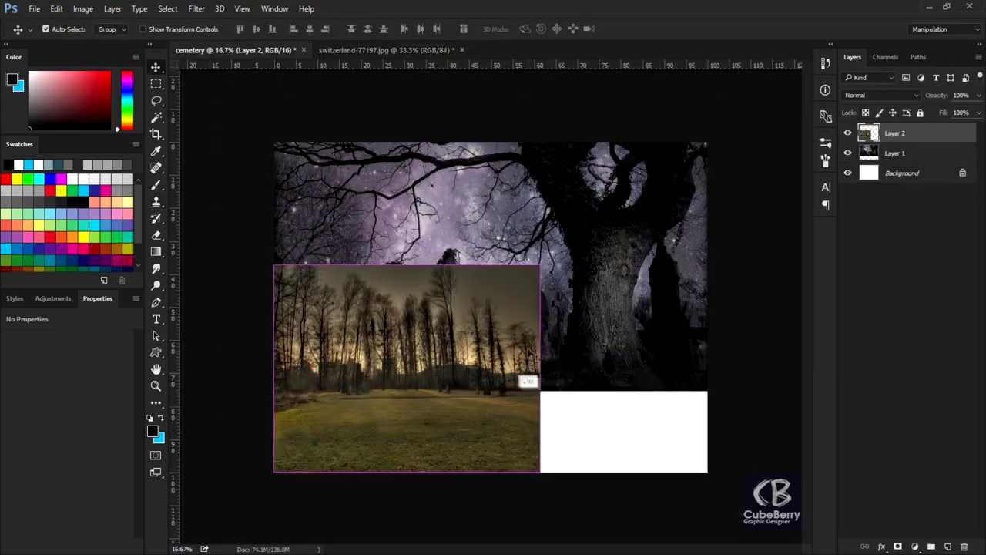
Step: Stretch the field photo to fill the canvas and place it below the cemetery layer
key(ctrl+t)
drag(539, 367, 707, 367)
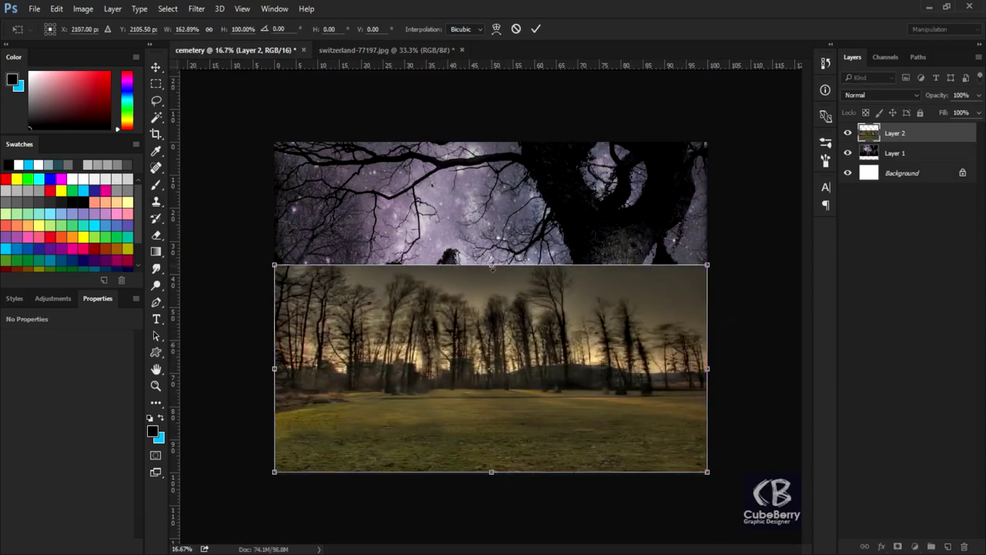
drag(491, 264, 508, 125)
key(Return)
drag(893, 133, 878, 189)
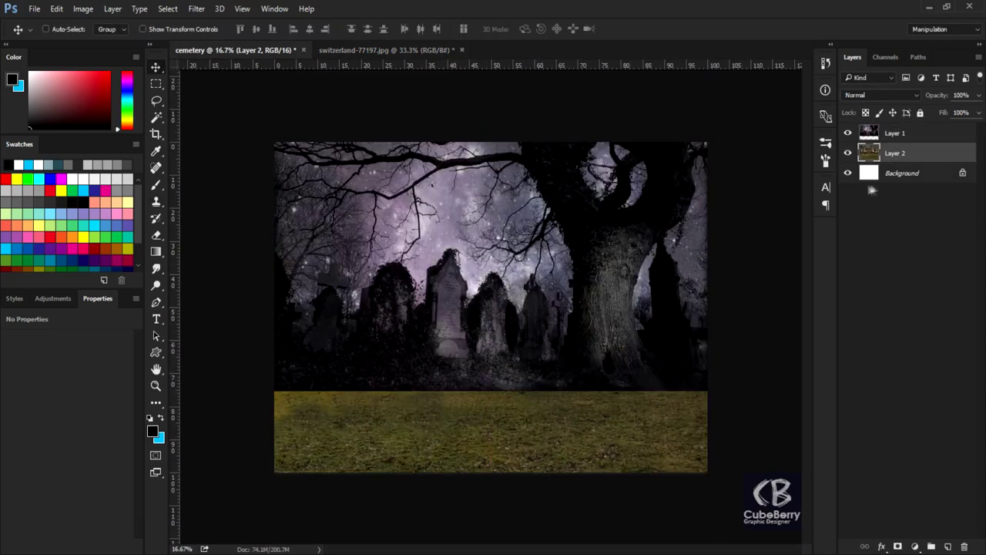
Step: Mask the cemetery layer with a black-white gradient so its bottom fades into the grass
click(894, 132)
click(897, 546)
key(g)
mouse_move(496, 363)
mouse_down()
mouse_move(496, 405)
mouse_move(473, 375)
mouse_up()
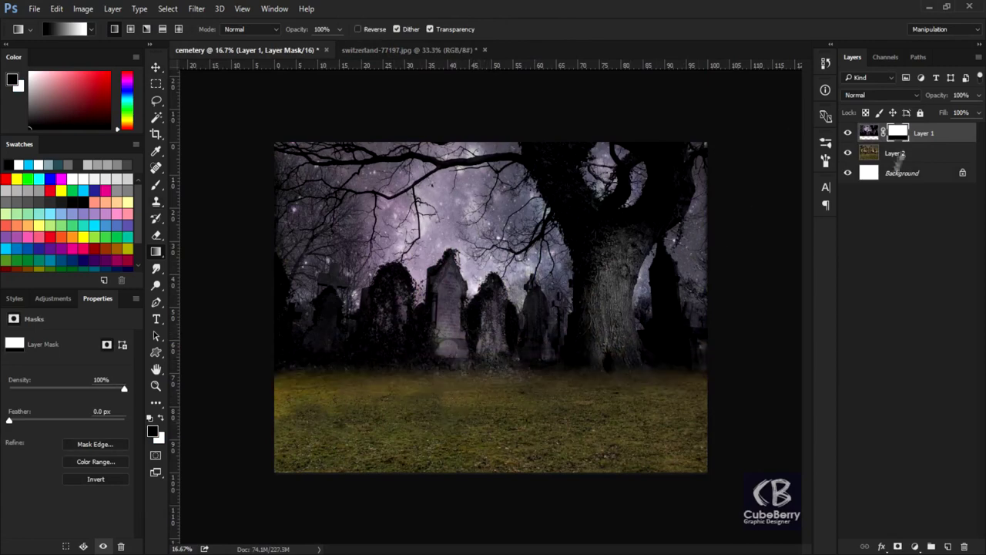
Step: Open the Camera Raw Filter on the field layer
click(895, 154)
click(196, 8)
click(223, 81)
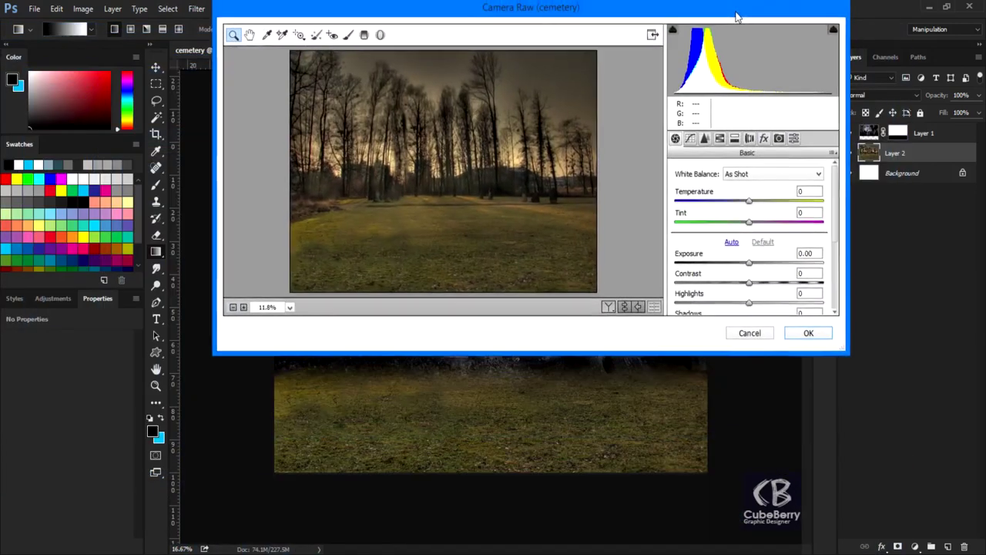
Step: Grade the field: Temperature −24, Tint +8, Exposure −1.15, Vibrance −30, Saturation −20, lower Greens
mouse_move(751, 203)
mouse_down()
mouse_move(734, 205)
mouse_move(755, 225)
mouse_up()
mouse_move(750, 266)
mouse_down()
mouse_move(734, 267)
mouse_move(768, 286)
mouse_move(676, 307)
mouse_up()
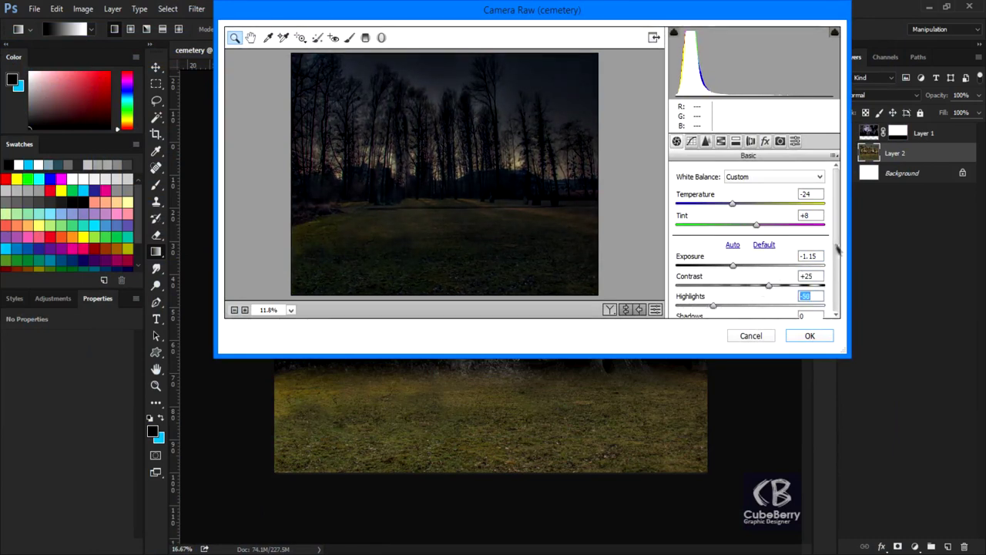
scroll(838, 250, down, 3)
drag(750, 287, 739, 286)
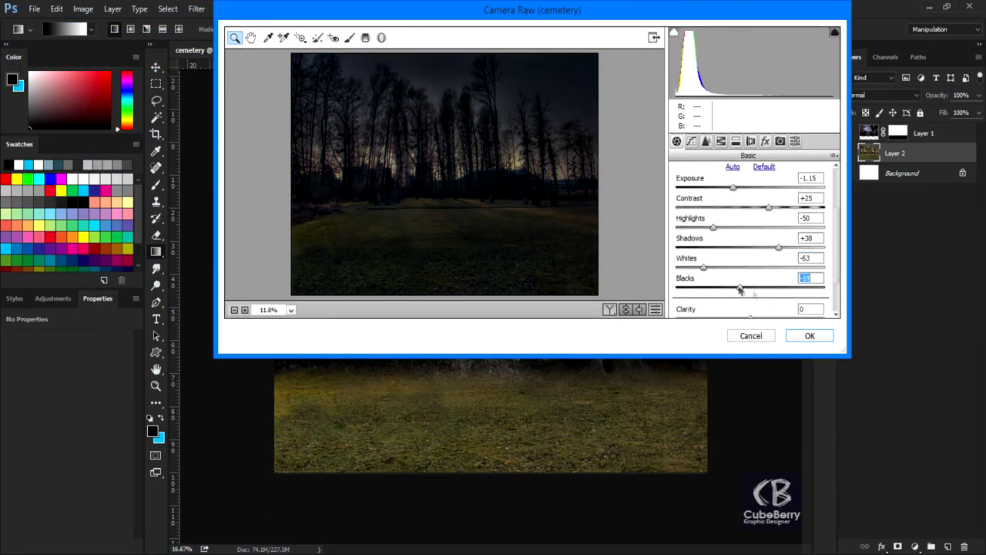
scroll(838, 301, down, 2)
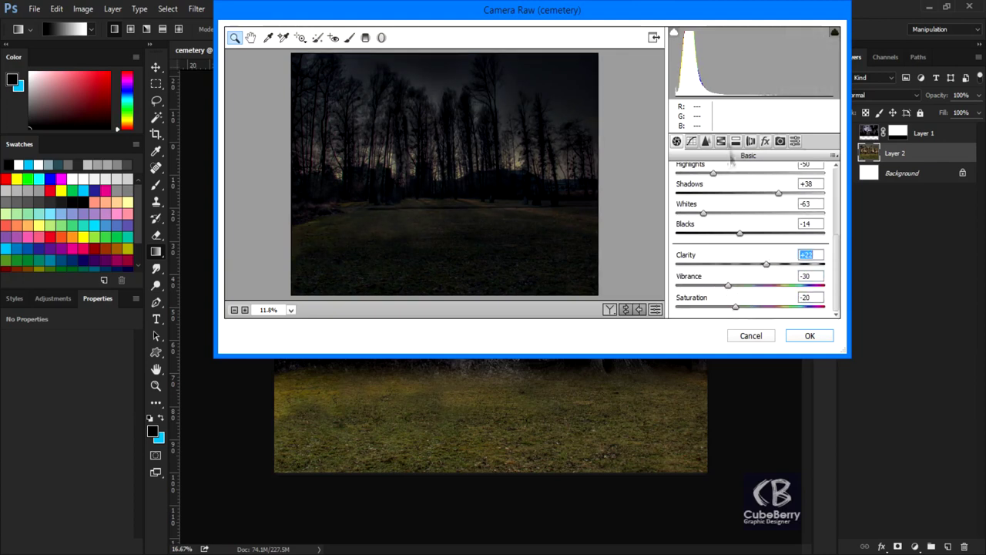
click(751, 141)
scroll(787, 249, down, 2)
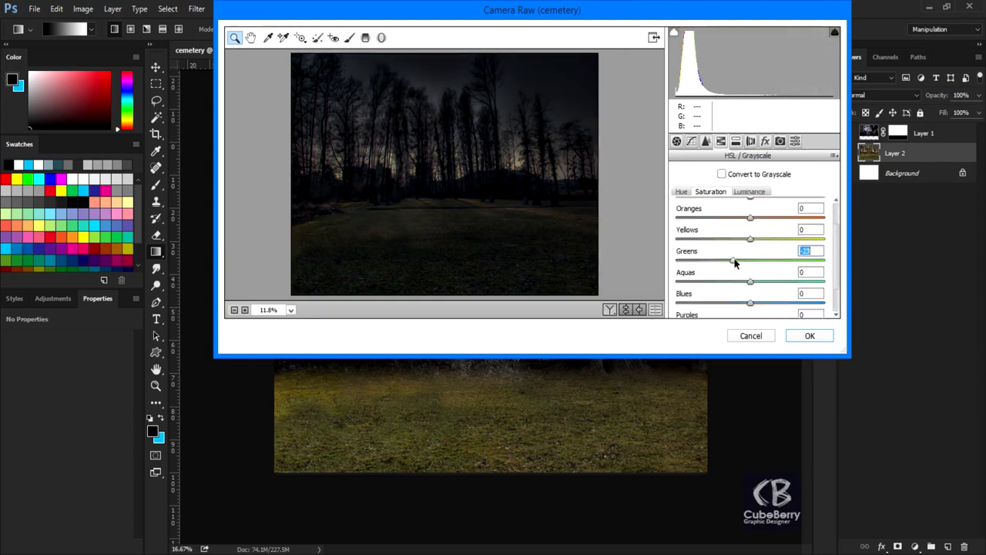
click(807, 336)
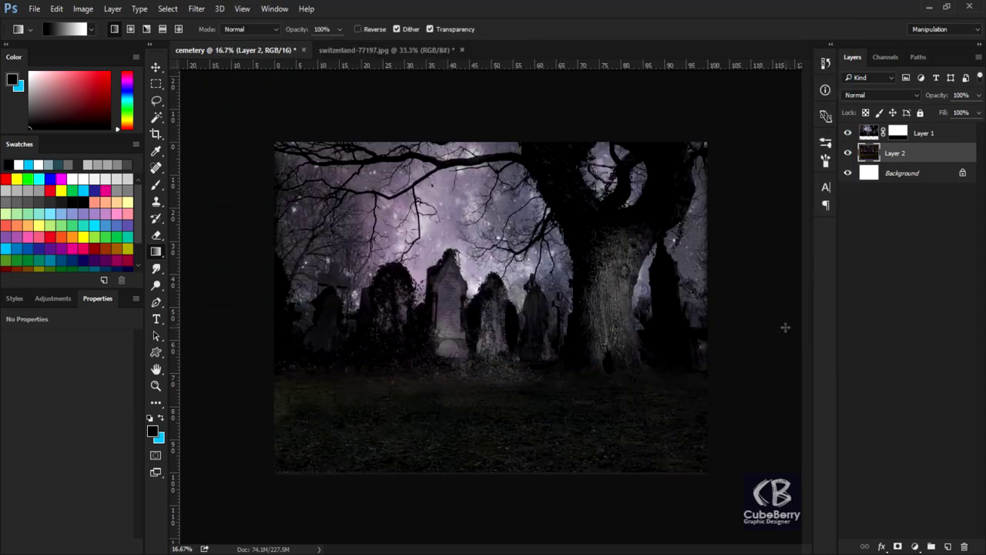
Step: Add a Color Balance layer (Midtones Blue +11; Highlights Cyan −2, Yellow −17), then close the switzerland document
click(914, 546)
click(909, 399)
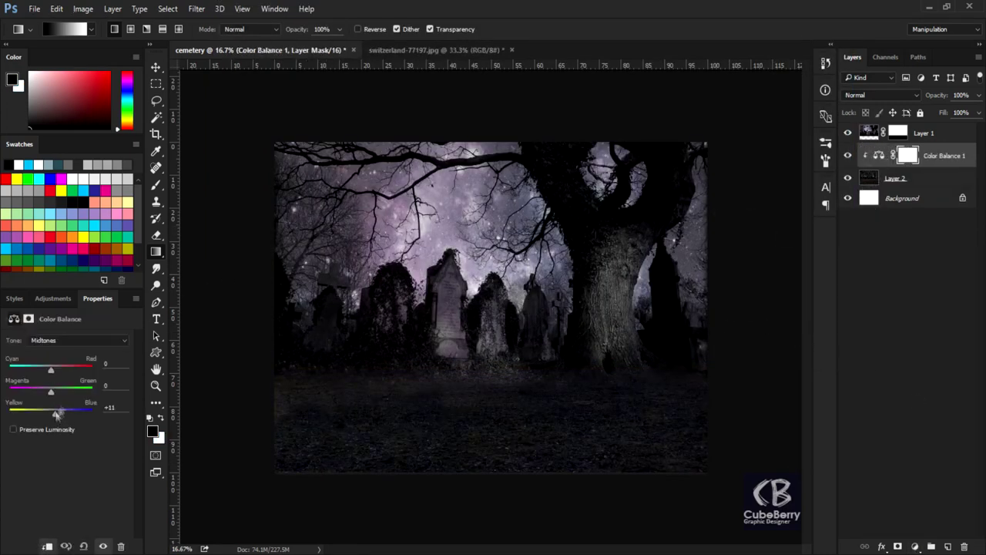
drag(49, 393, 51, 392)
click(77, 340)
click(46, 373)
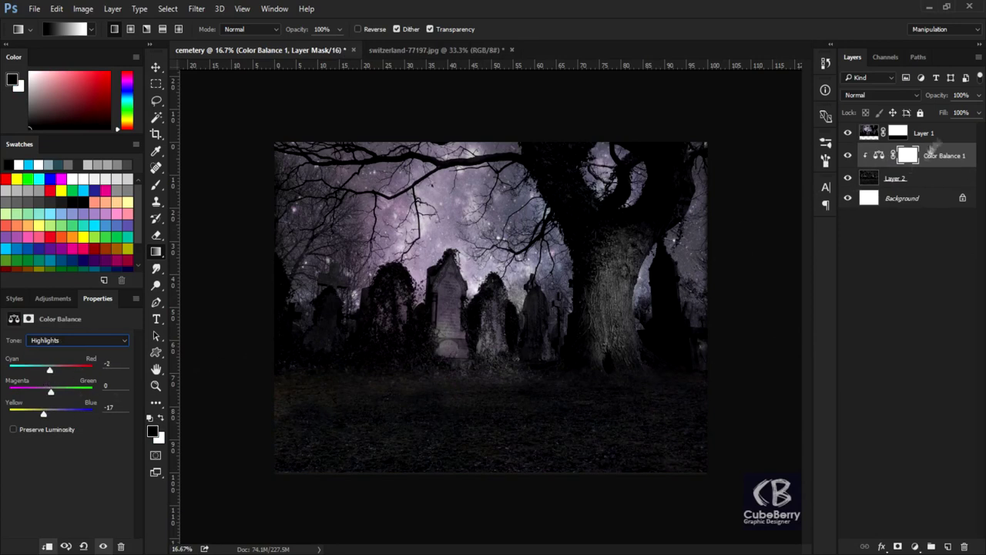
key(alt+bracketright)
click(461, 49)
Step: Save the switzerland changes as JPEG and open the pale_26 woman image
click(443, 217)
key(Return)
key(ctrl+o)
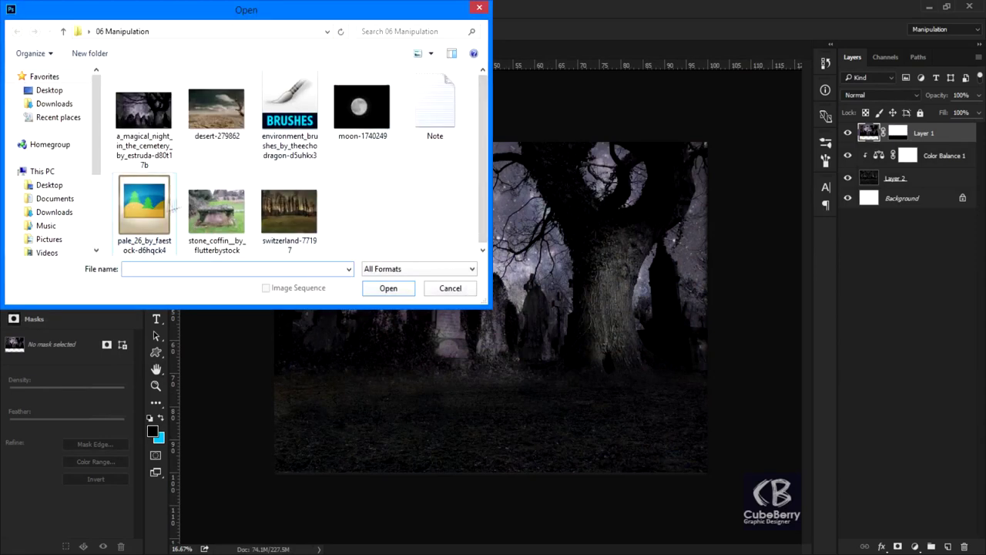
double_click(137, 216)
Step: Bring the woman into the cemetery and scale her to stand on the right
key(v)
mouse_move(462, 308)
mouse_down()
mouse_move(231, 50)
mouse_move(493, 308)
mouse_up()
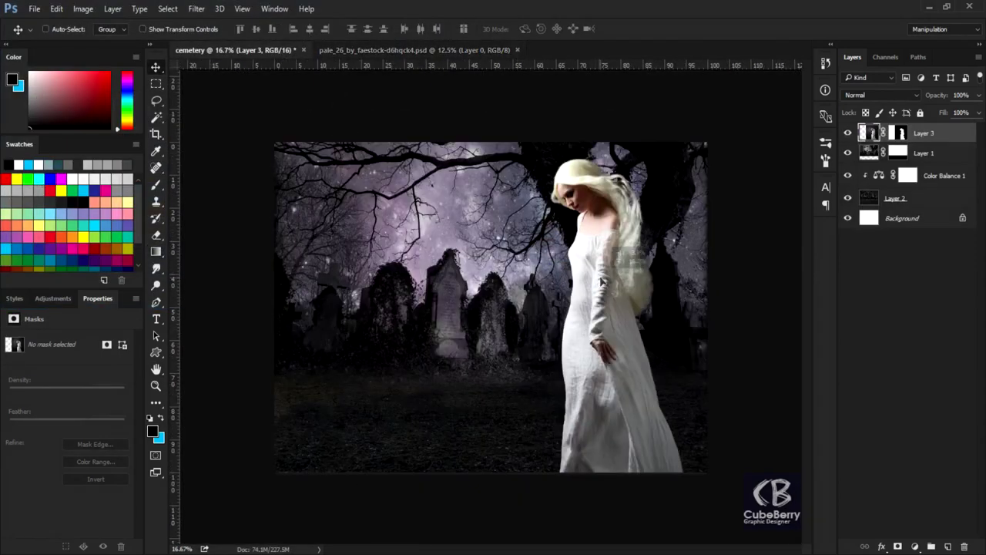
key(ctrl+t)
drag(780, 91, 730, 149)
drag(608, 339, 616, 320)
mouse_move(740, 130)
mouse_down()
mouse_move(727, 193)
mouse_move(733, 177)
mouse_up()
key(Return)
Step: Duplicate the woman layer and delete Layer 3's mask
key(ctrl+j)
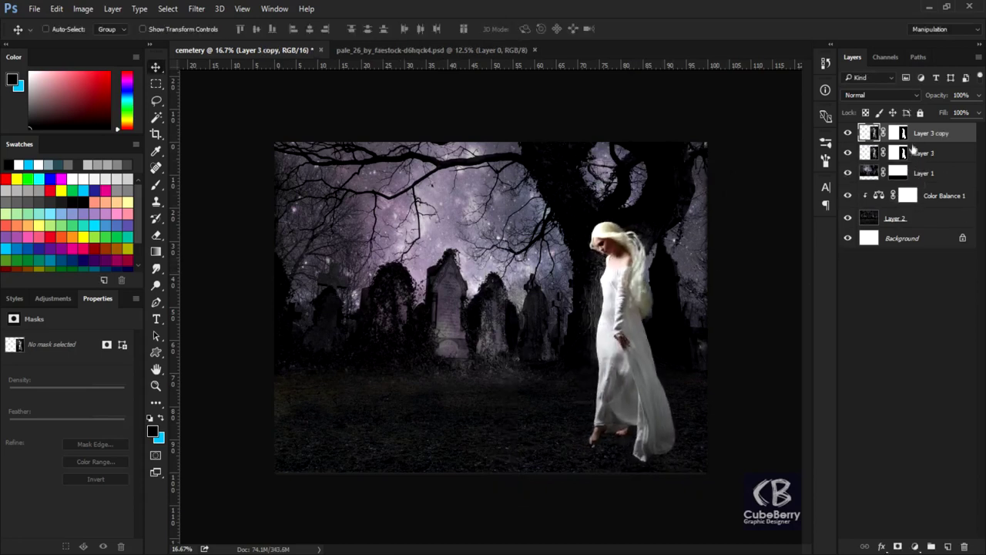
click(898, 153)
drag(896, 153, 963, 546)
click(546, 216)
Step: Erase the dark backdrop around the woman with a large soft brush
key(b)
right_click(559, 230)
key(Return)
mouse_move(531, 193)
mouse_down()
mouse_move(550, 255)
mouse_move(678, 193)
mouse_up()
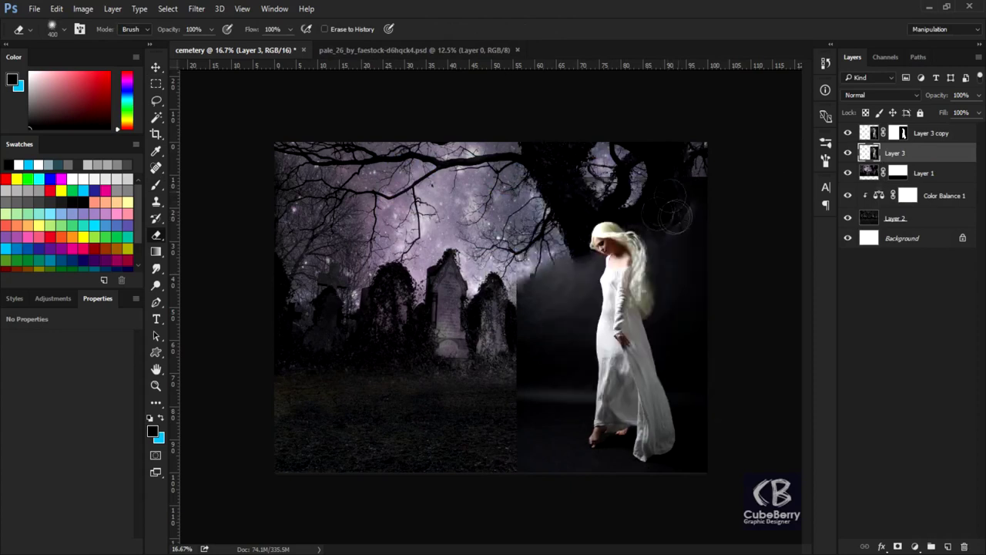
drag(524, 285, 504, 478)
mouse_move(532, 308)
mouse_down()
mouse_move(678, 231)
mouse_move(539, 393)
mouse_up()
drag(693, 370, 701, 277)
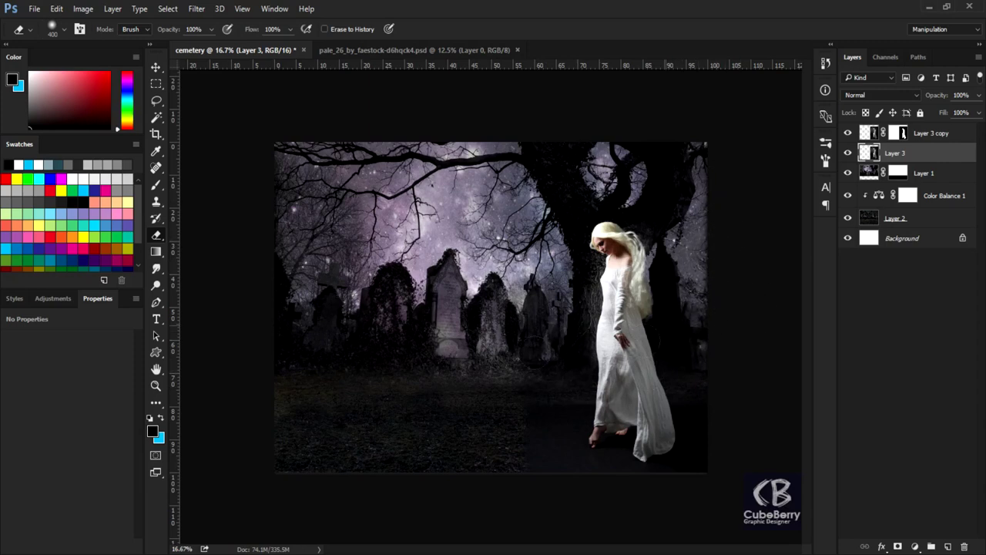
Step: Set Layer 3's blend mode to Pin Light
click(907, 97)
click(863, 185)
click(878, 94)
click(862, 226)
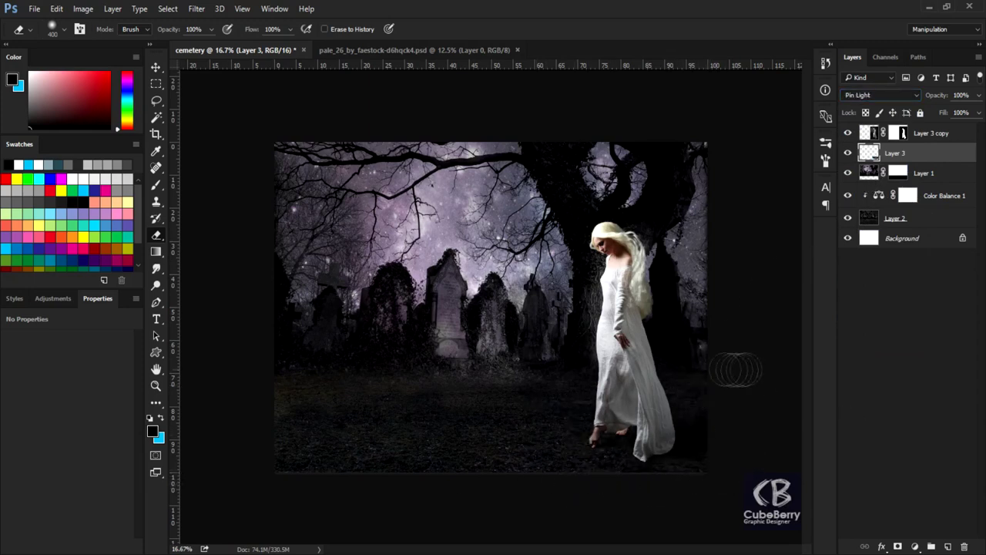
Step: Group both woman layers, duplicate the group, and merge Group 1 copy into one layer
shift+click(940, 134)
key(ctrl+g)
key(ctrl+j)
click(847, 144)
right_click(890, 134)
key(Escape)
right_click(869, 132)
right_click(901, 132)
click(683, 396)
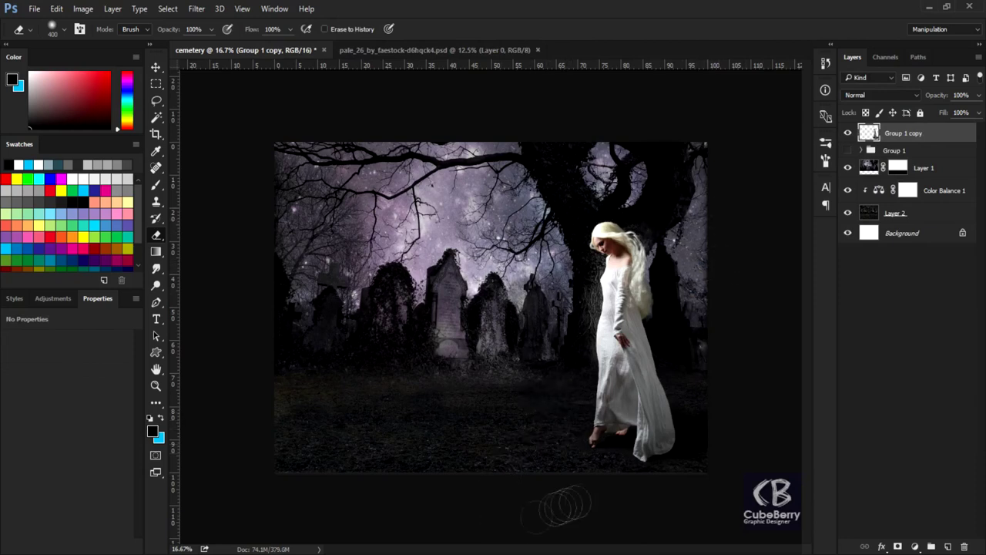
Step: Open the Camera Raw Filter on the woman layer and check the preview zoom
click(196, 9)
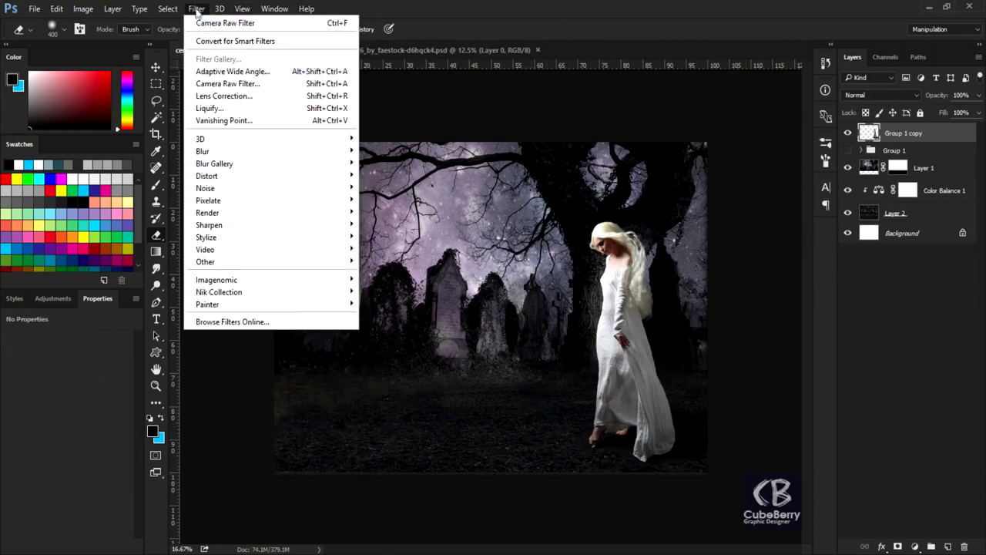
click(231, 81)
click(244, 310)
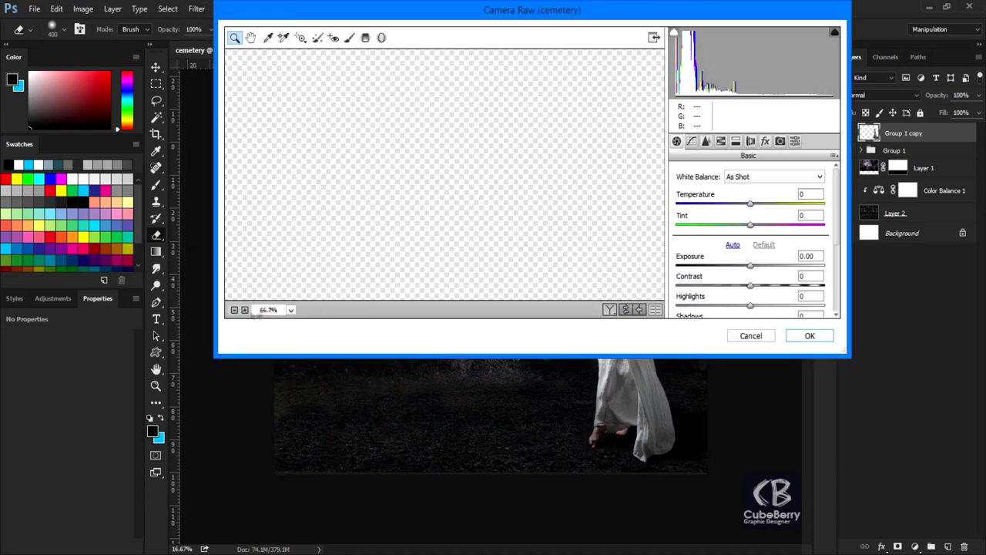
click(234, 310)
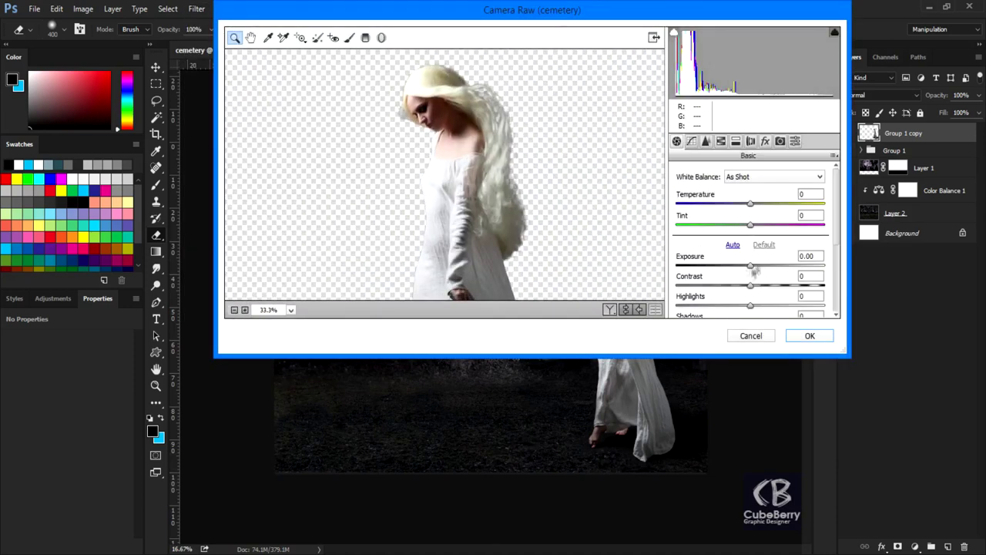
Step: Set Temperature −6, Contrast +21, Highlights −28, Shadows +60, Whites +31, Blacks −14, Clarity +23
drag(750, 205, 744, 204)
mouse_move(750, 285)
mouse_down()
mouse_move(764, 285)
mouse_move(731, 305)
mouse_move(772, 282)
mouse_up()
scroll(833, 234, down, 3)
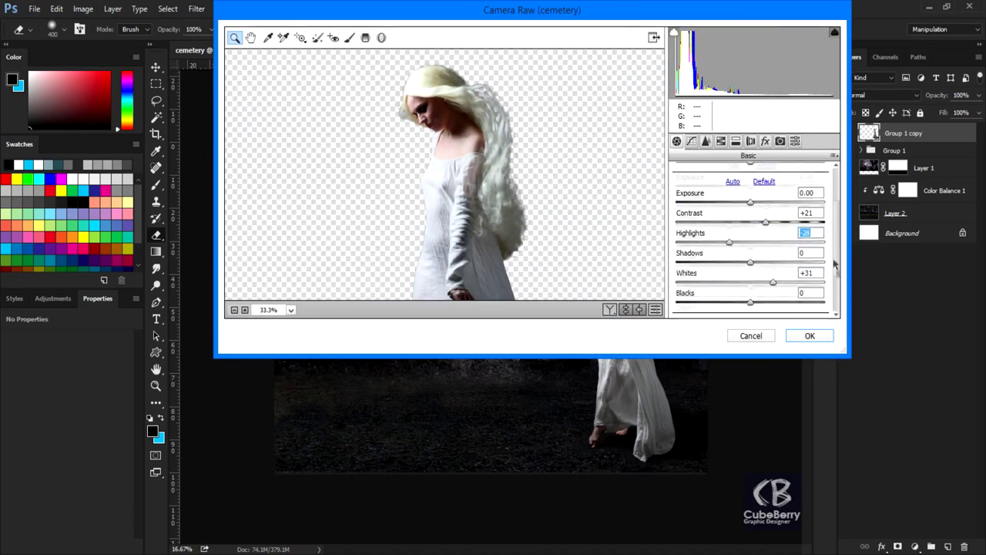
scroll(730, 245, down, 2)
drag(751, 230, 795, 230)
mouse_move(750, 271)
mouse_down()
mouse_move(726, 270)
mouse_move(739, 271)
mouse_move(767, 302)
mouse_up()
scroll(761, 296, down, 2)
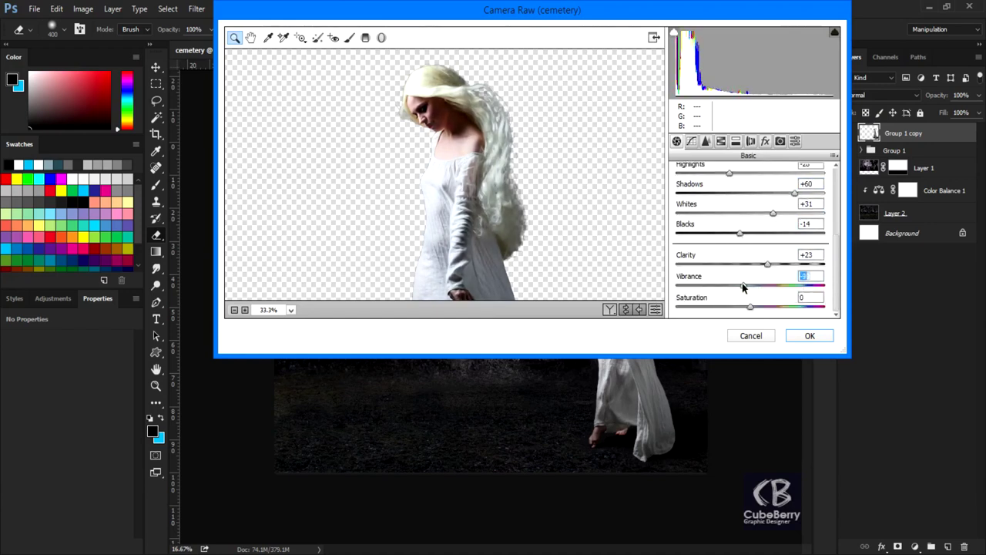
click(809, 335)
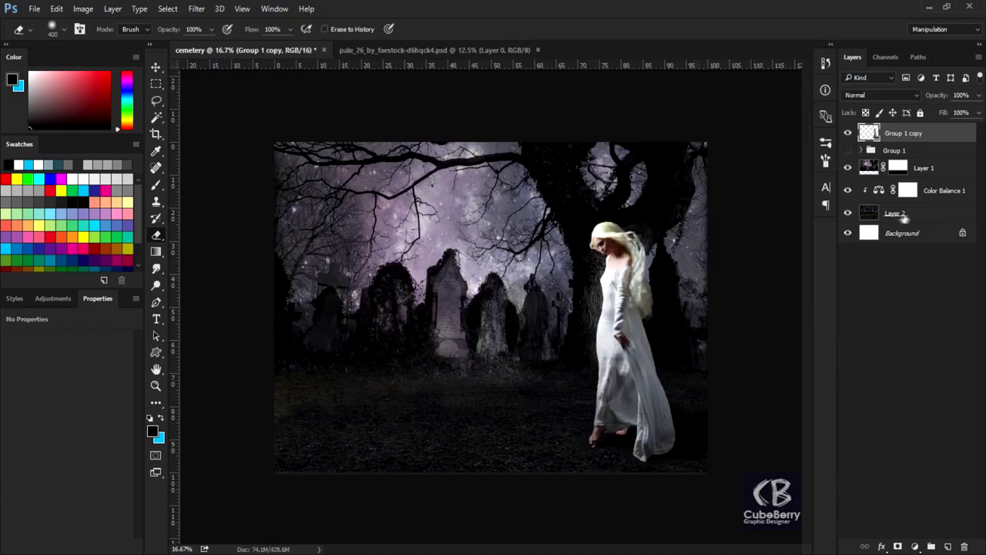
Step: Add a new layer clipped to Layer 2 and paint black shadow with a 600 px brush
click(903, 218)
key(ctrl+shift+alt+n)
key(ctrl+alt+g)
key(b)
key(bracketright)
key(bracketright)
key(bracketright)
drag(330, 390, 494, 376)
Step: Set the shadow layer to Hard Light and darken the lower-left foreground ground
click(881, 95)
click(862, 229)
click(979, 94)
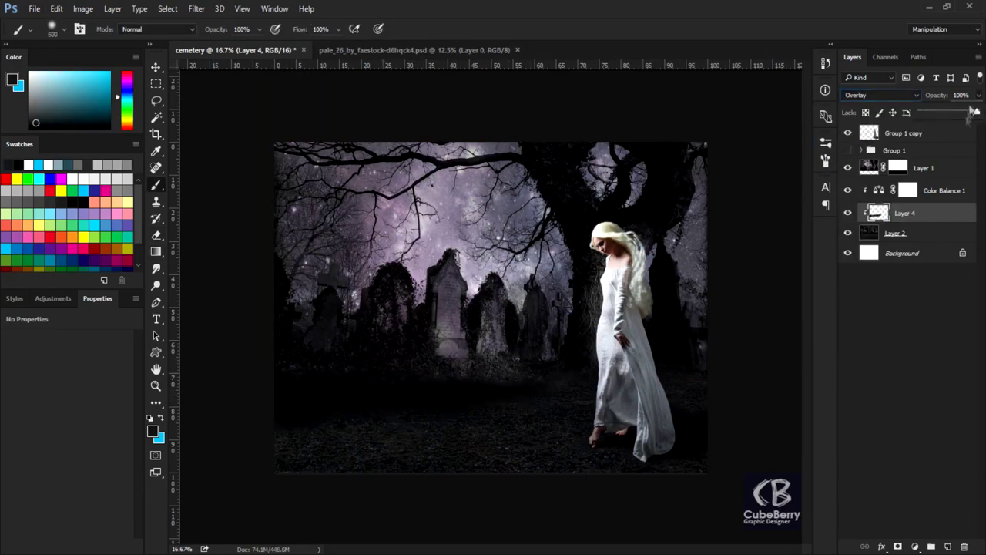
click(918, 95)
click(862, 225)
mouse_move(318, 420)
mouse_down()
mouse_move(519, 449)
mouse_move(598, 480)
mouse_move(723, 384)
mouse_up()
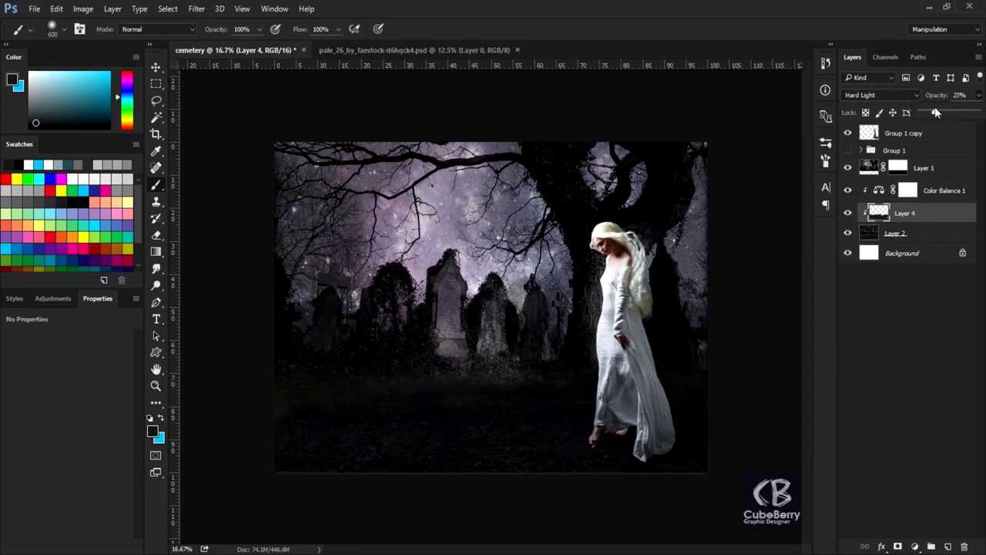
Step: Darken Layer 1 with a clipped Brightness/Contrast adjustment at brightness −150
click(923, 168)
click(914, 545)
click(898, 311)
drag(66, 371, 12, 372)
click(47, 545)
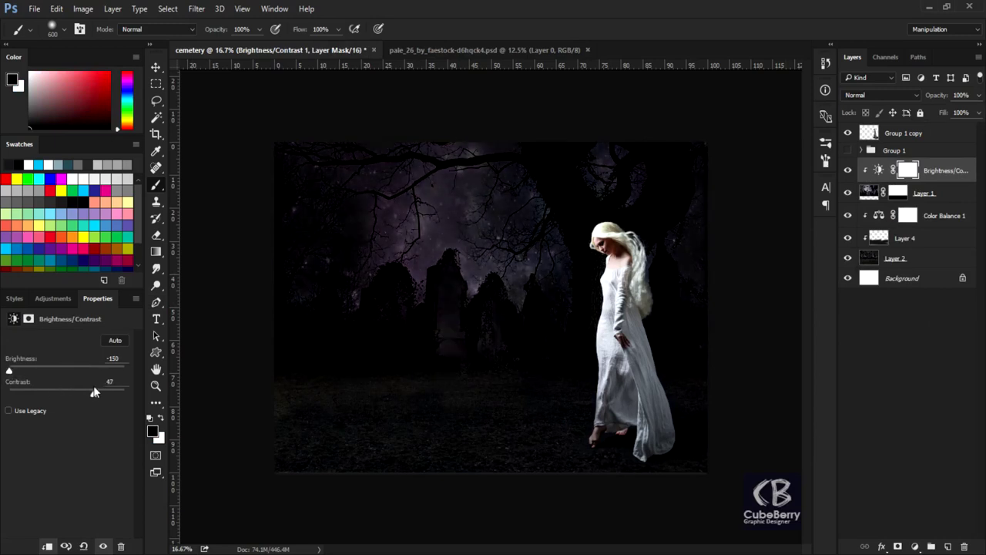
Step: Add a Brightness/Contrast adjustment on Layer 4 (brightness −38, contrast +23)
click(907, 242)
click(915, 546)
click(897, 308)
click(43, 371)
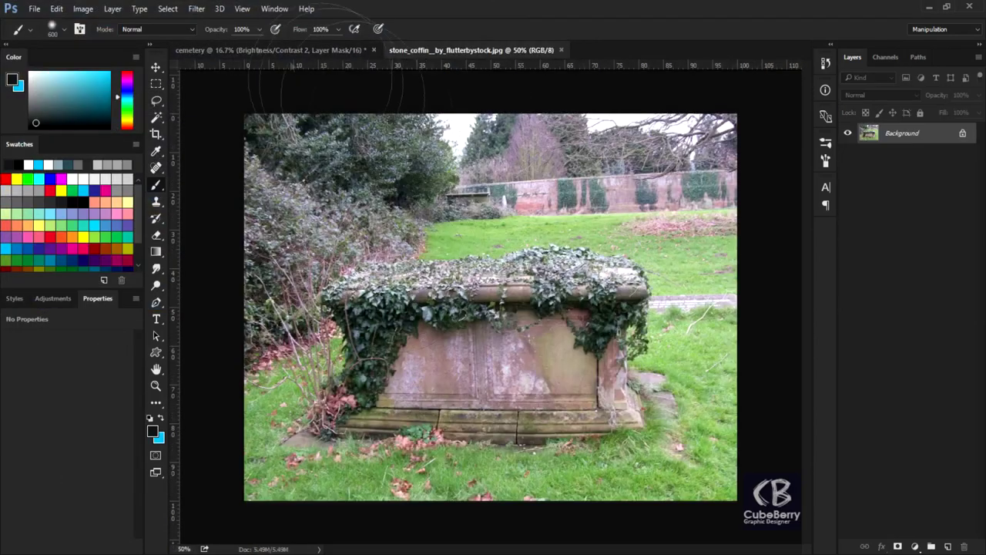
Step: Open Camera Raw on the stone coffin photo and lower its exposure and whites
click(196, 8)
click(221, 81)
mouse_move(750, 266)
mouse_down()
mouse_move(712, 266)
mouse_move(773, 286)
mouse_move(688, 306)
mouse_up()
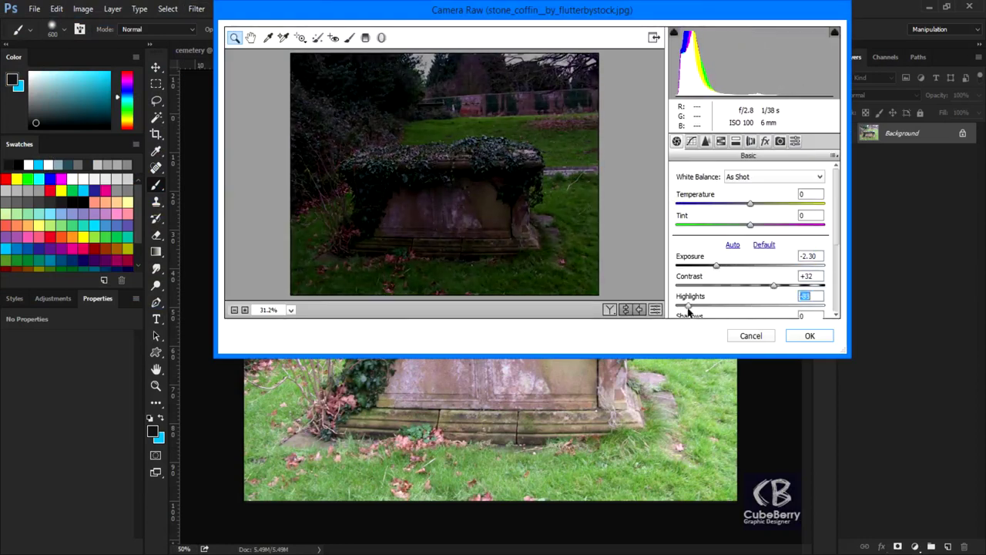
scroll(833, 276, down, 2)
drag(749, 280, 691, 281)
Step: Reduce the coffin photo's vibrance and cool its colour temperature
mouse_move(750, 300)
mouse_down()
mouse_move(732, 301)
mouse_move(768, 289)
mouse_move(724, 314)
mouse_up()
scroll(762, 285, down, 2)
scroll(838, 306, down, 2)
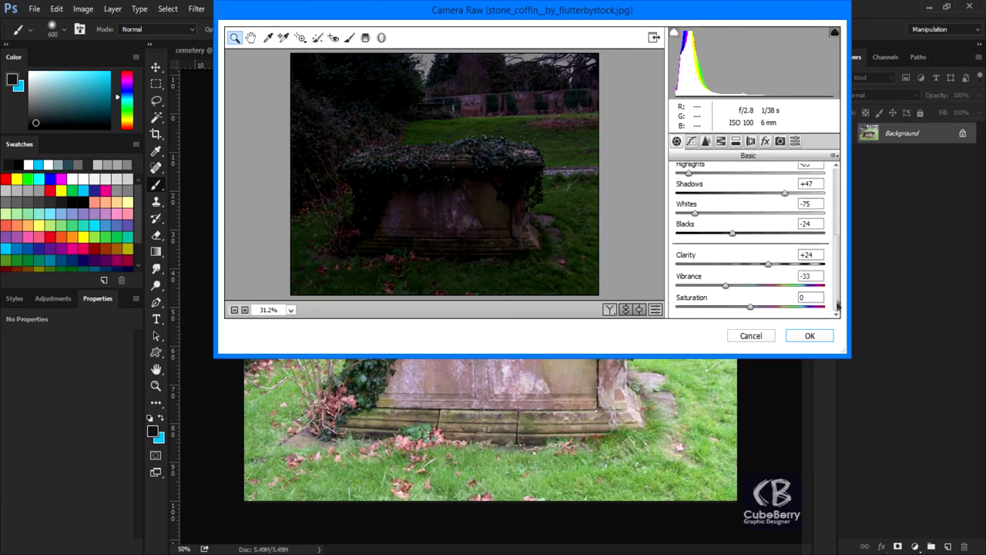
scroll(837, 275, up, 5)
drag(750, 185, 742, 188)
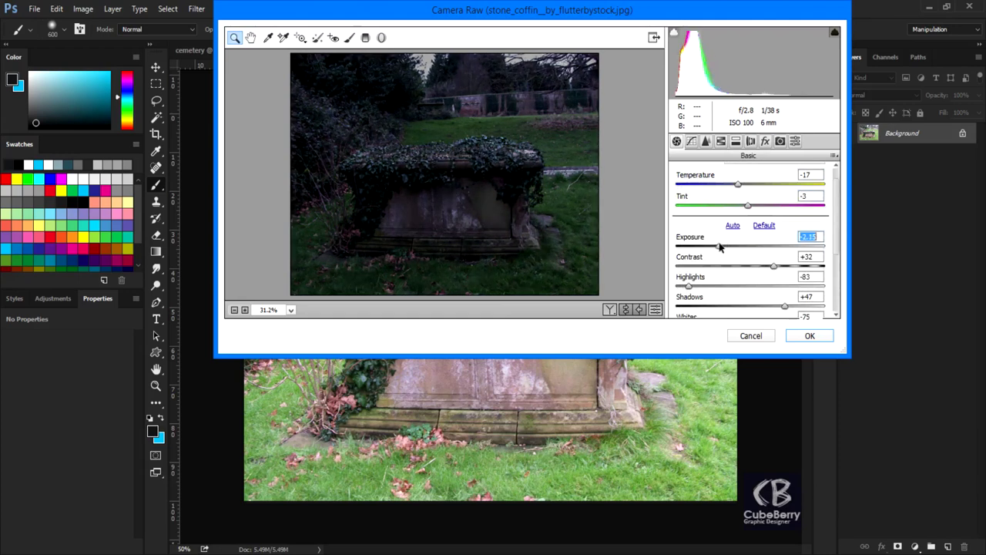
Step: Set HSL saturation of Reds, Oranges and Yellows to −100 and apply Camera Raw
click(735, 141)
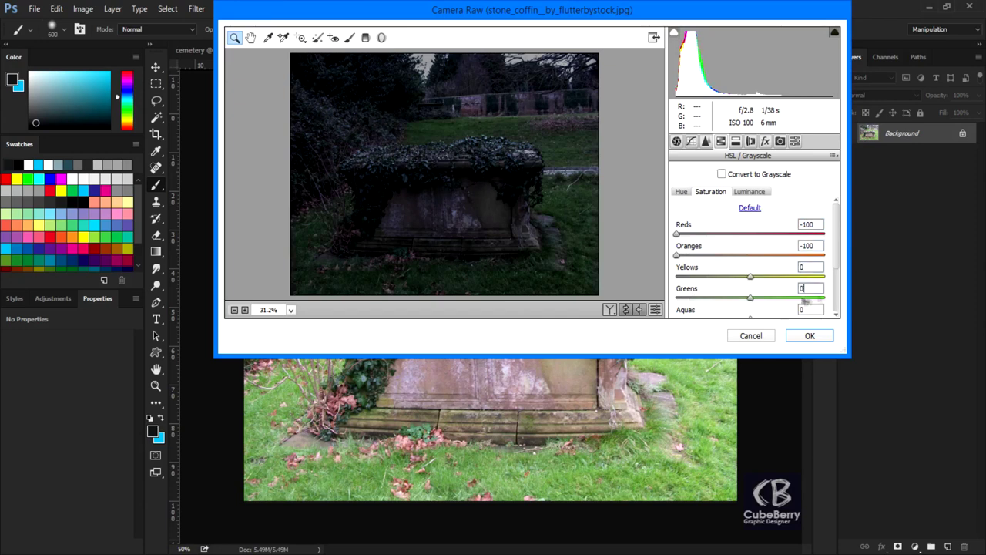
key(Tab)
key(Tab)
key(Tab)
scroll(751, 254, up, 3)
drag(749, 259, 686, 260)
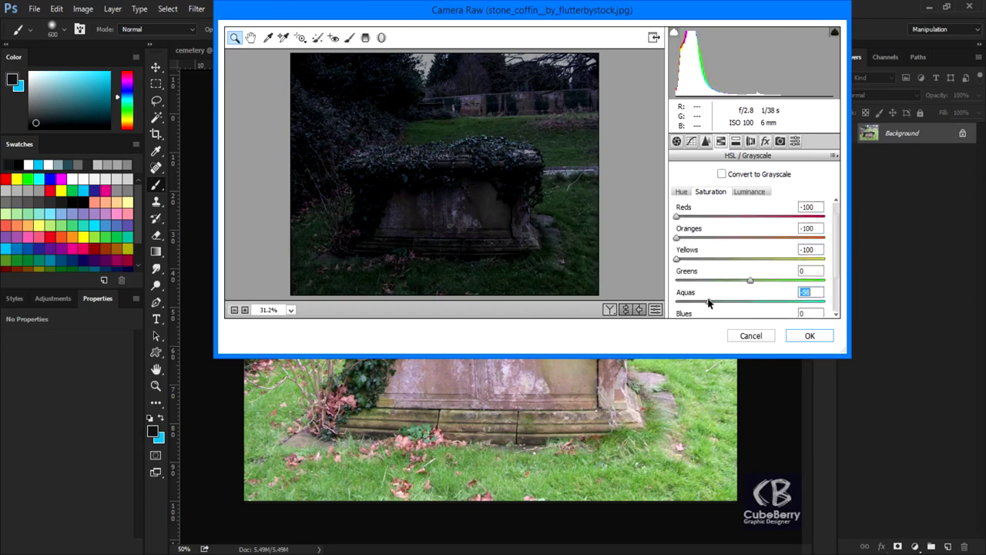
click(809, 334)
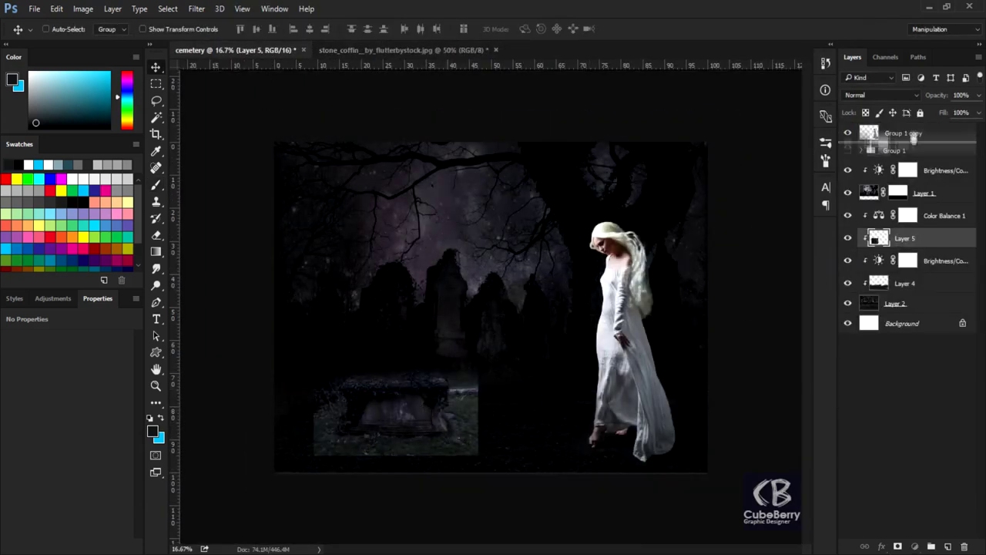
Step: Move Layer 5 above Group 1 and scale the coffin to about 147%, nudged left and down
drag(917, 238, 897, 143)
key(ctrl+t)
mouse_move(473, 325)
mouse_down()
mouse_move(516, 297)
mouse_move(501, 337)
mouse_up()
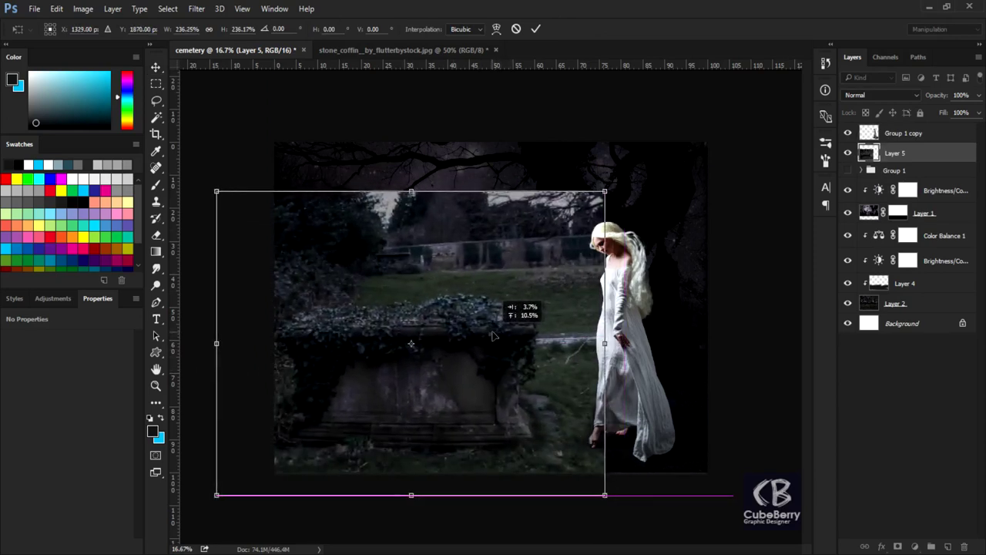
drag(500, 337, 480, 352)
key(Return)
Step: Mask out the coffin photo's sky and backdrop using a 250 px spatter brush in black
click(896, 546)
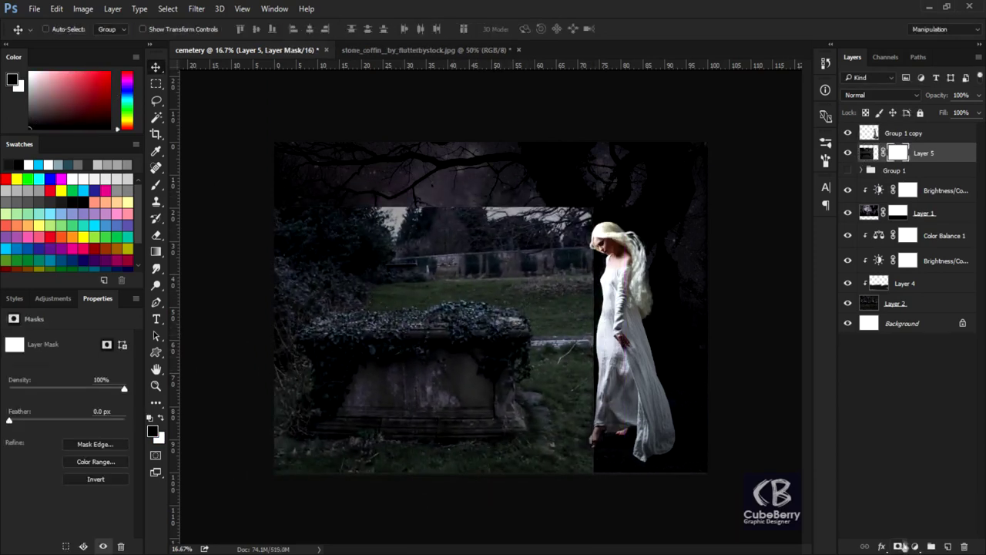
key(b)
mouse_move(362, 208)
mouse_down()
mouse_move(477, 235)
mouse_move(395, 276)
mouse_move(481, 285)
mouse_up()
right_click(402, 259)
drag(383, 297, 587, 282)
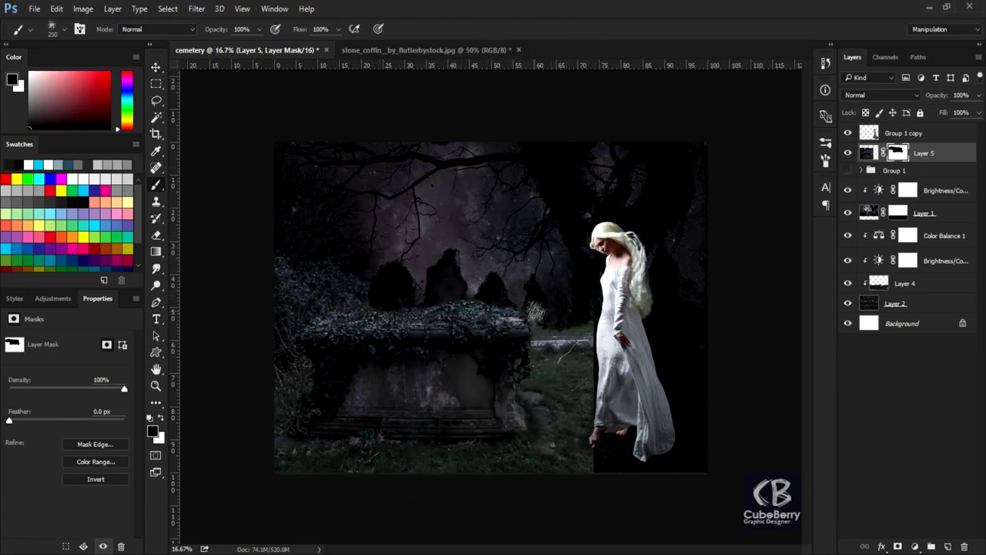
mouse_move(582, 323)
mouse_down()
mouse_move(574, 462)
mouse_move(559, 339)
mouse_move(541, 342)
mouse_up()
Step: Blend the grass between the tomb and the woman on Layer 5's mask
key(x)
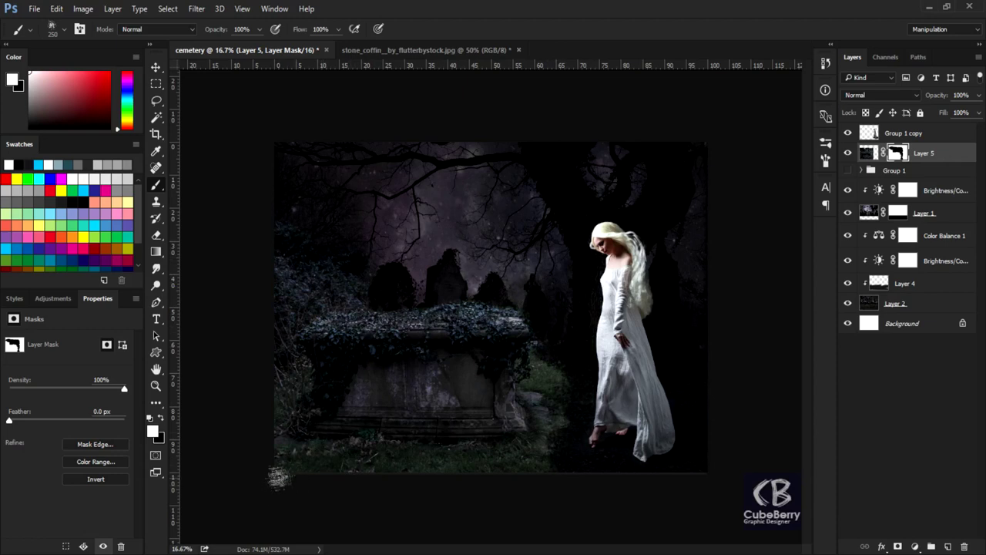
key(x)
mouse_move(566, 400)
mouse_down()
mouse_move(543, 439)
mouse_move(508, 460)
mouse_move(245, 460)
mouse_up()
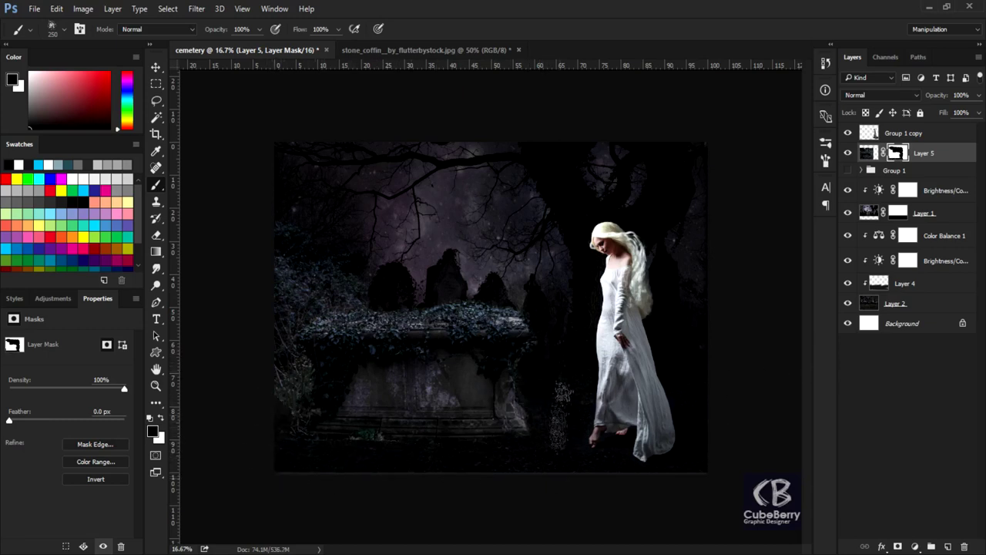
right_click(592, 277)
key(Escape)
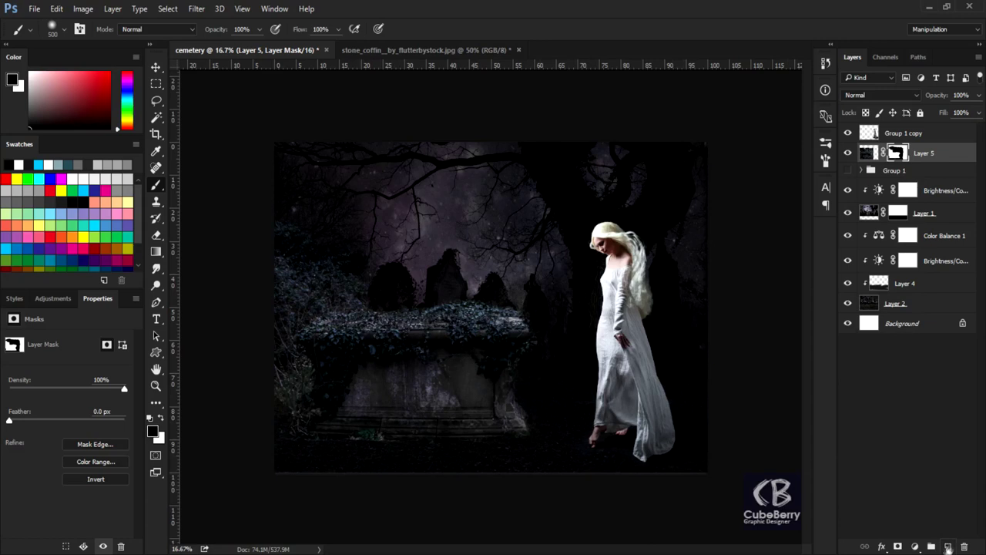
Step: Create Layer 6, set the brush to size 90 and reset colours to black and white
click(947, 546)
right_click(366, 396)
key(Escape)
key(bracketleft)
key(bracketleft)
key(bracketleft)
key(d)
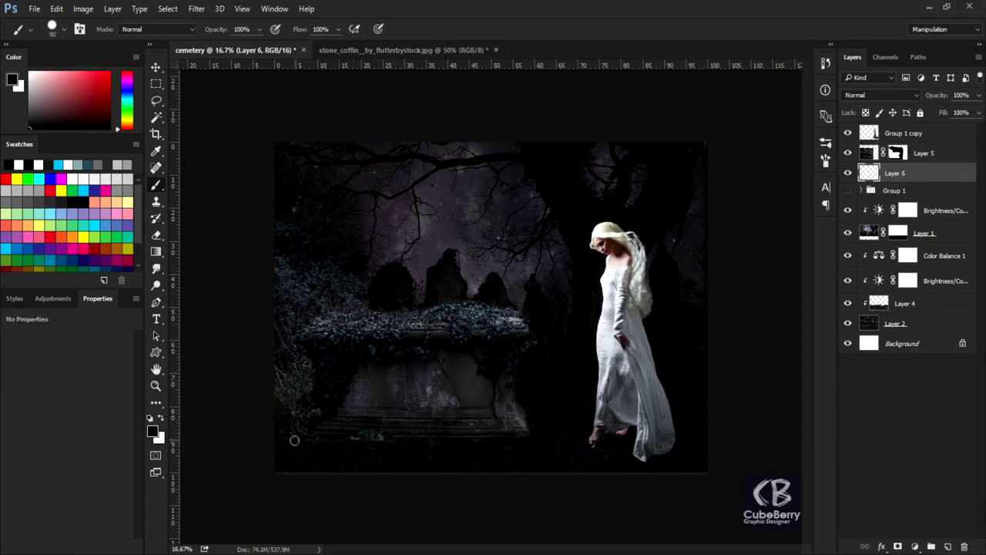
Step: Draw a polygonal shadow strip selection along the tomb's base
key(ctrl+alt)
key(shift+l)
click(293, 438)
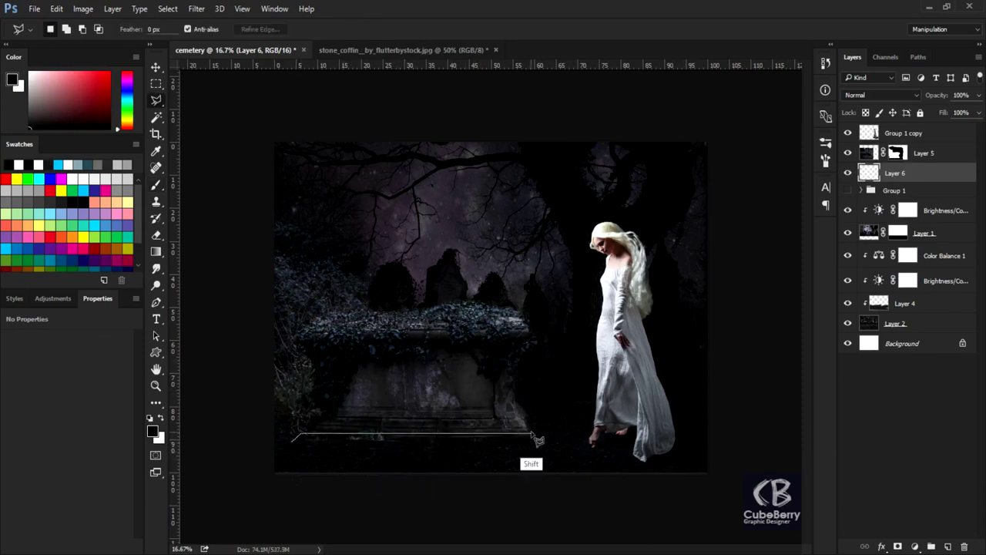
click(294, 440)
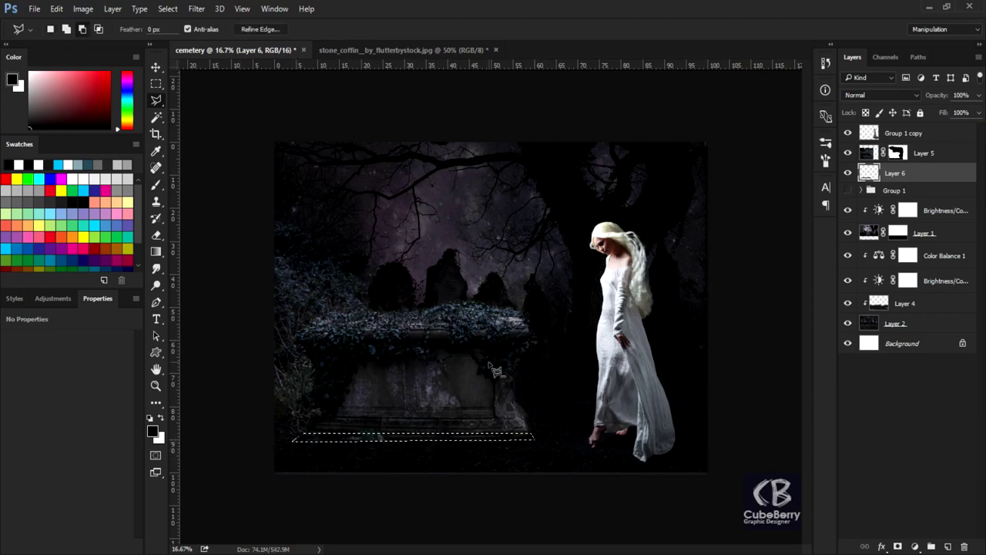
key(v)
key(ctrl+t)
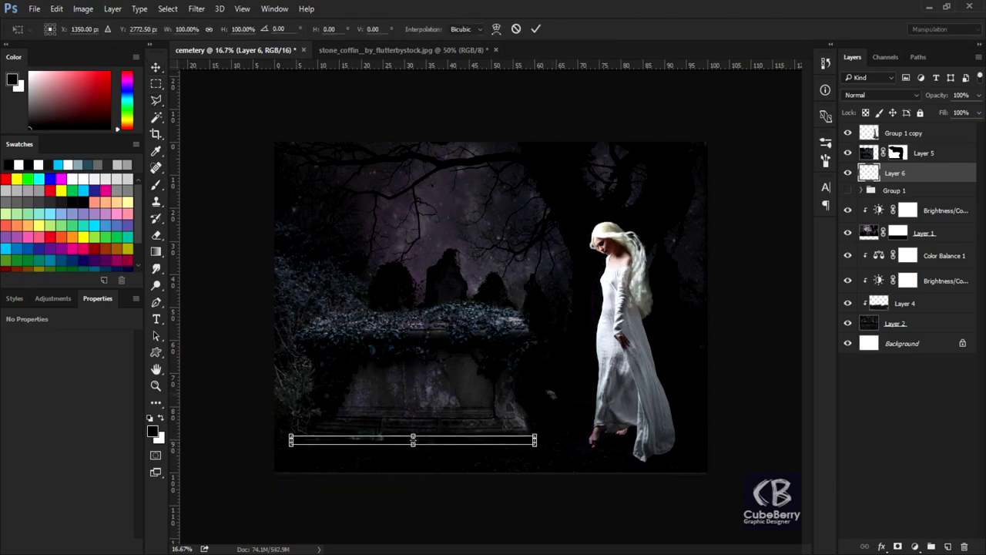
key(Return)
Step: Gaussian-blur the tomb-base shadow strip and add an empty Layer 7
click(197, 8)
mouse_move(202, 151)
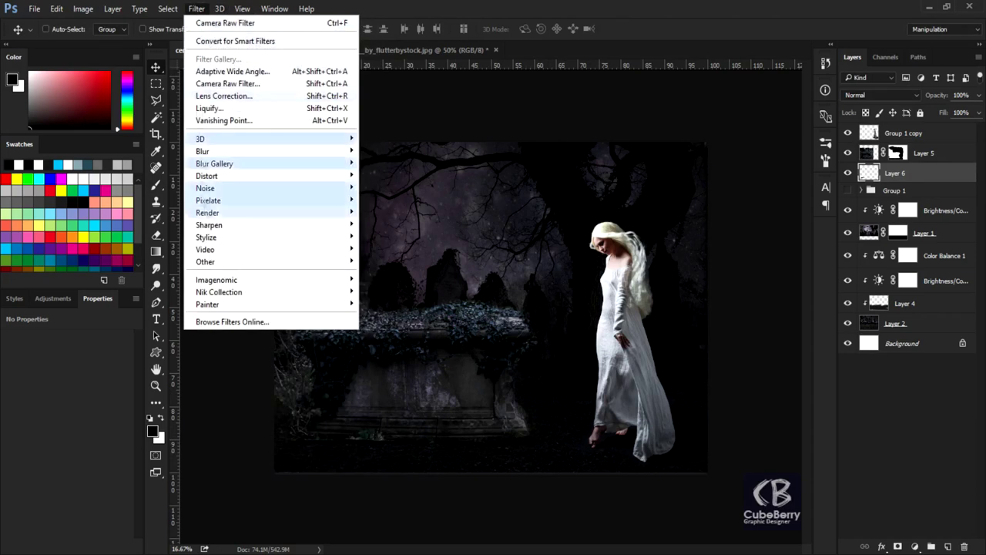
click(389, 191)
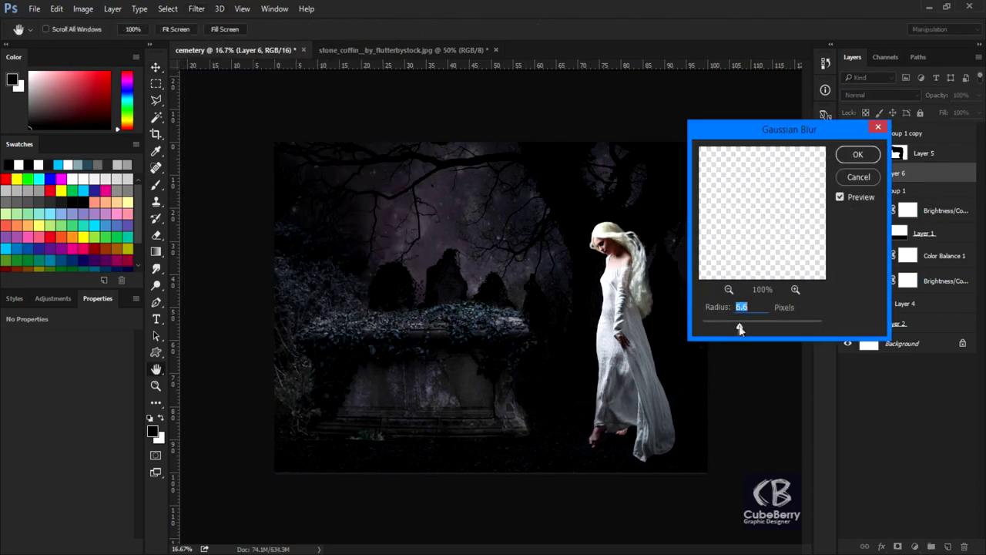
key(Return)
key(e)
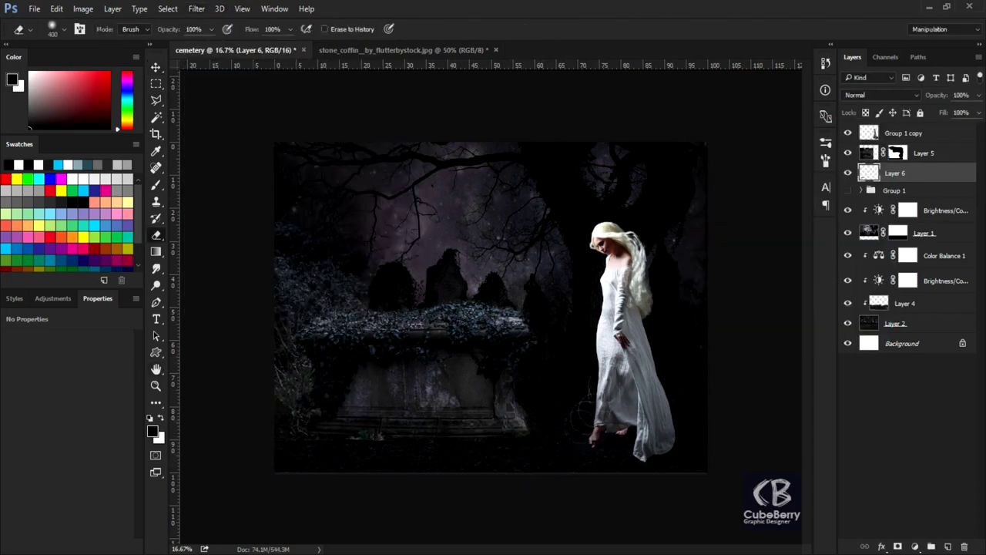
key(l)
click(947, 546)
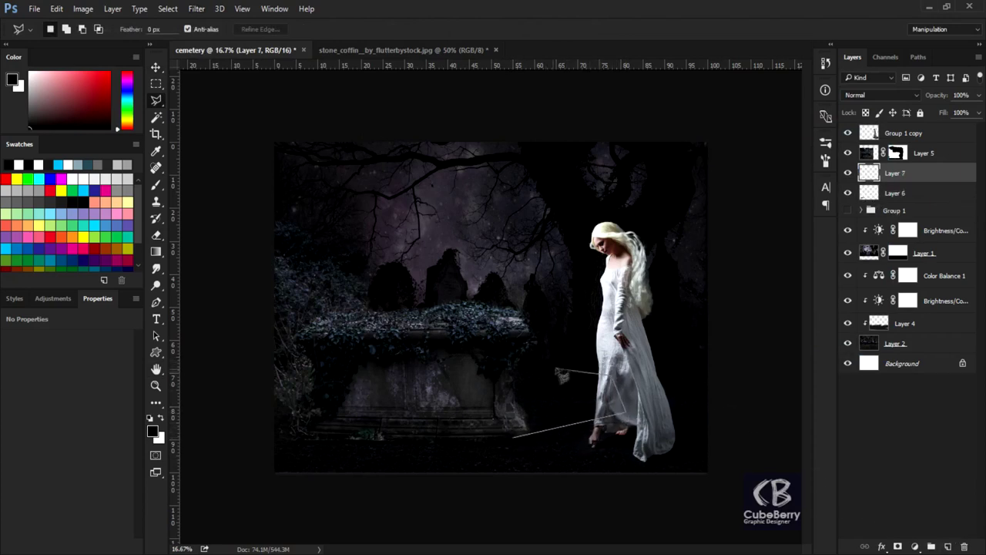
Step: Outline a shadow shape beneath the woman's feet and apply Gaussian Blur
click(481, 396)
click(513, 438)
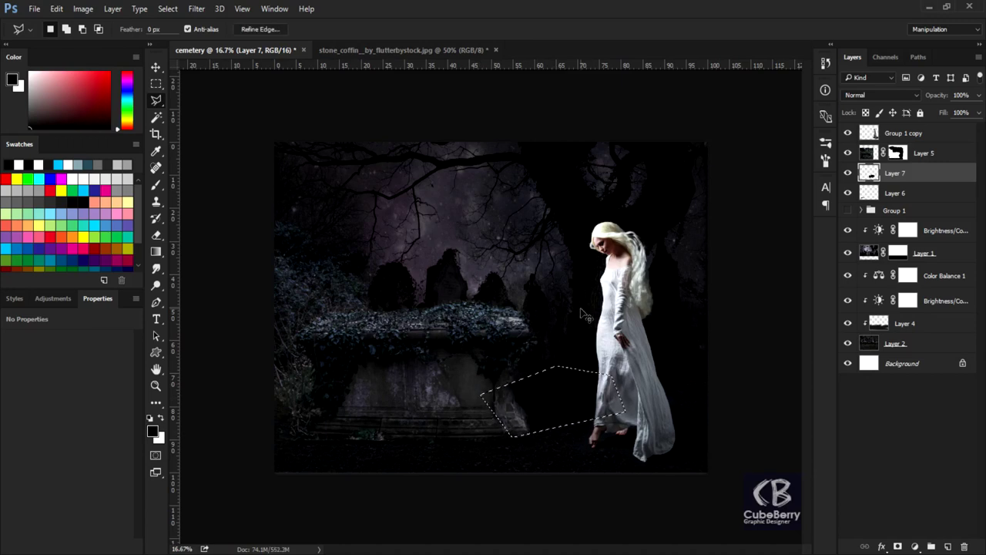
click(197, 8)
click(393, 214)
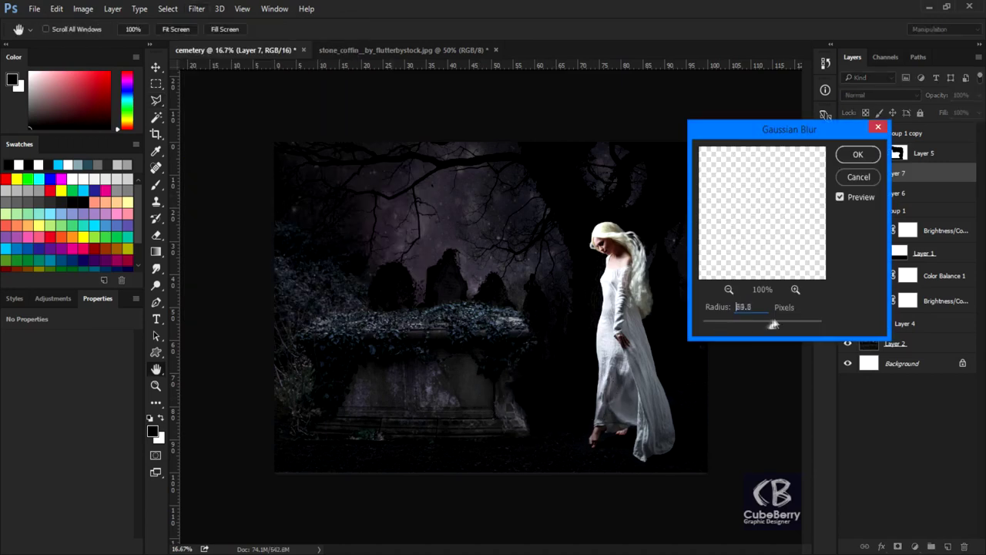
key(Return)
Step: Distort the feet shadow, stretching it toward the tomb and flattening it slightly
key(ctrl+t)
right_click(567, 380)
click(649, 351)
drag(649, 350, 656, 376)
drag(463, 349, 466, 382)
drag(552, 455, 550, 446)
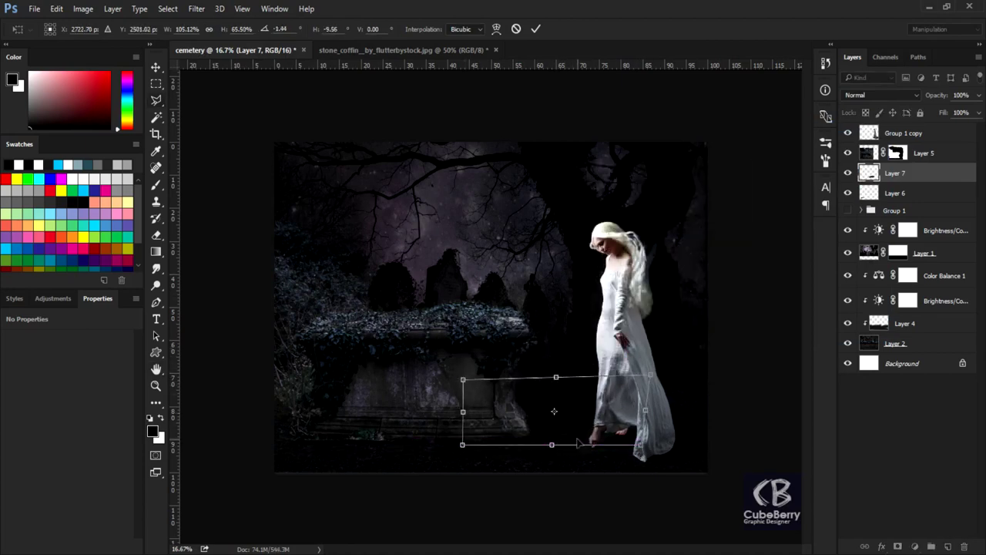
key(Return)
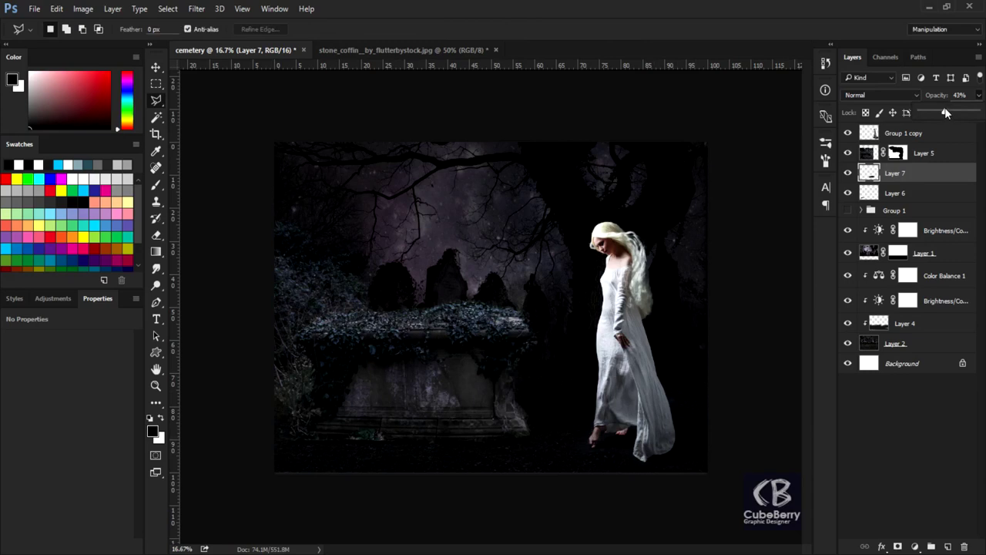
Step: Set the shadow layer to about 53% opacity and rotate it roughly 19 degrees
drag(949, 112, 953, 112)
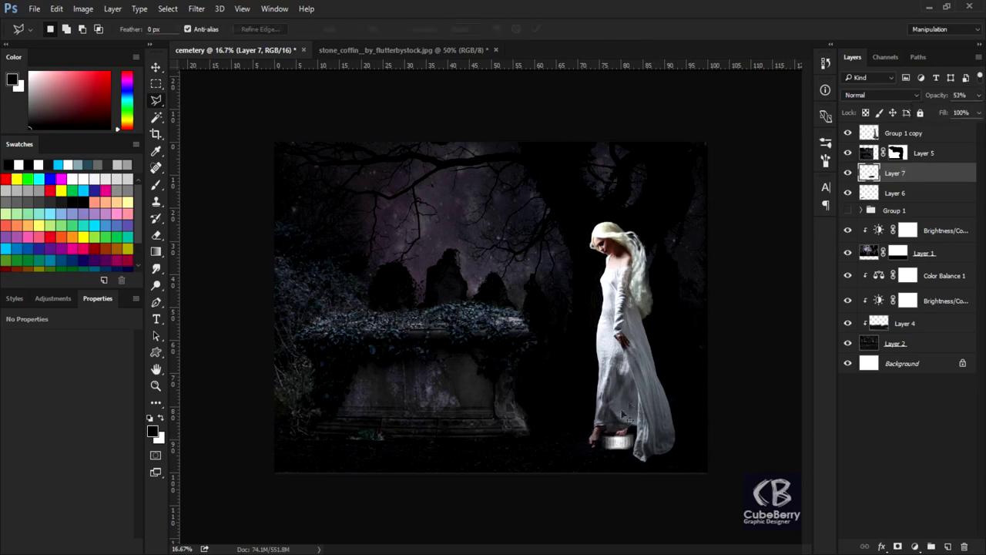
key(ctrl+t)
drag(644, 456, 660, 445)
key(Escape)
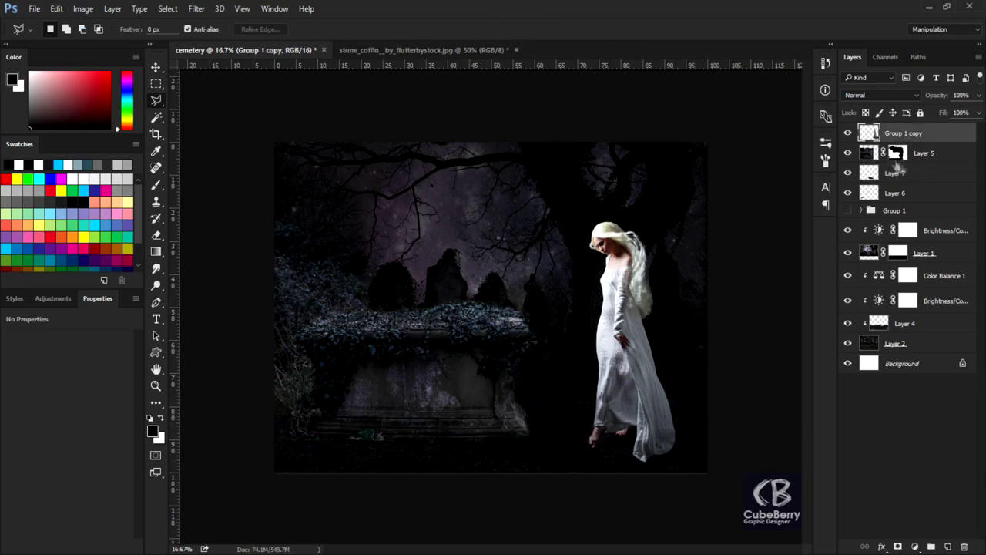
Step: Move Group 1 copy above Group 1 and darken Layer 5 with a clipped Brightness/Contrast
drag(904, 132, 868, 199)
click(924, 133)
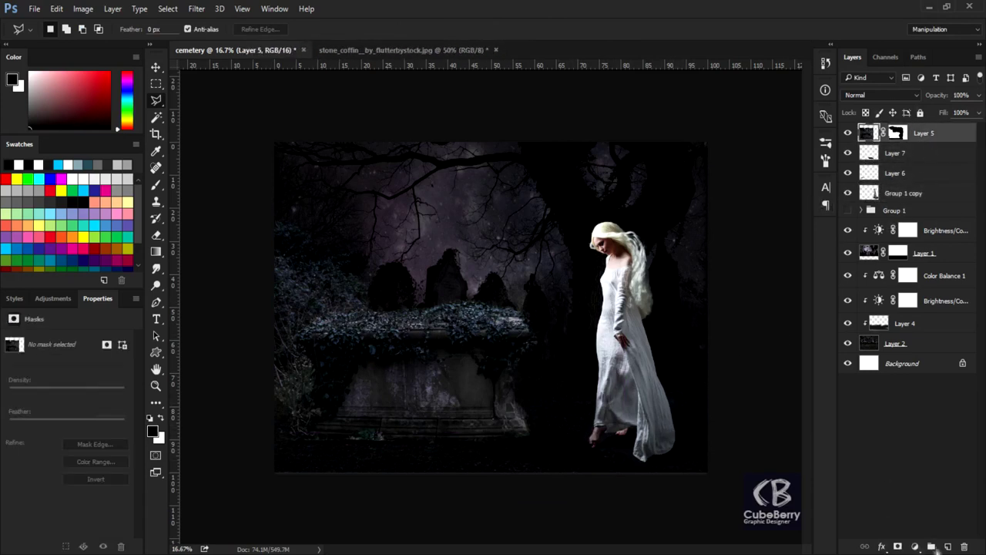
click(915, 546)
click(894, 321)
drag(66, 370, 26, 371)
alt+click(869, 145)
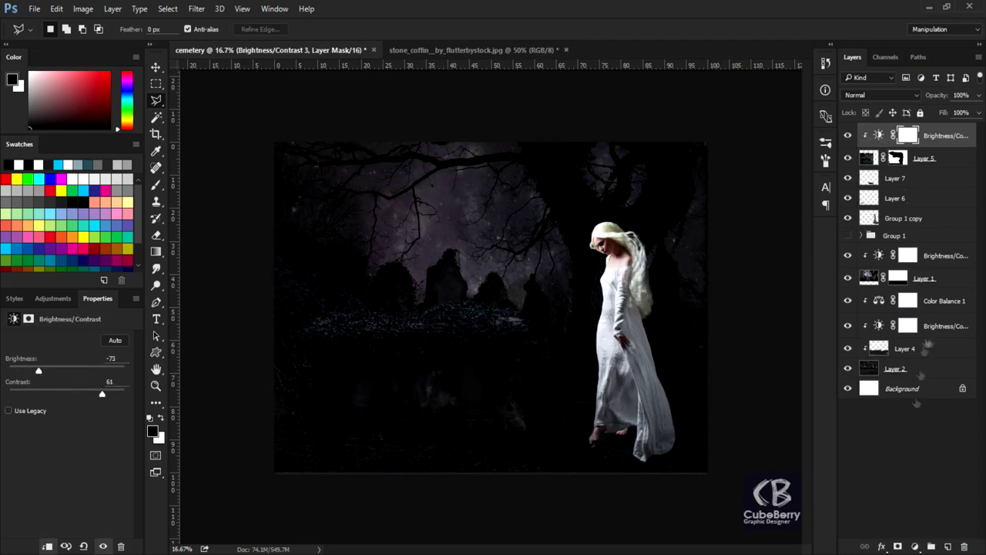
Step: Create clipped Layer 8 in Overlay mode filled with 50% gray
alt+click(947, 545)
click(700, 226)
click(704, 253)
click(612, 268)
click(776, 161)
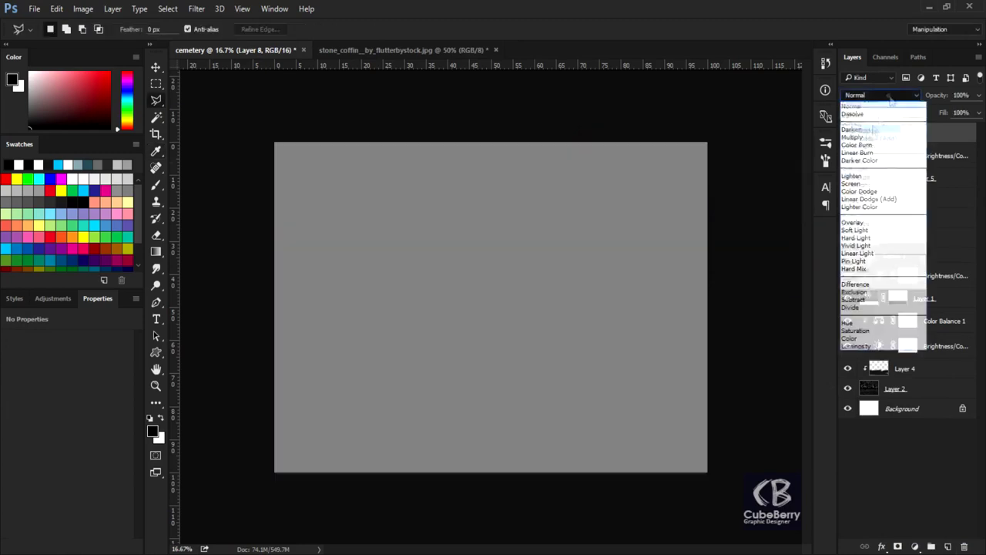
alt+click(875, 143)
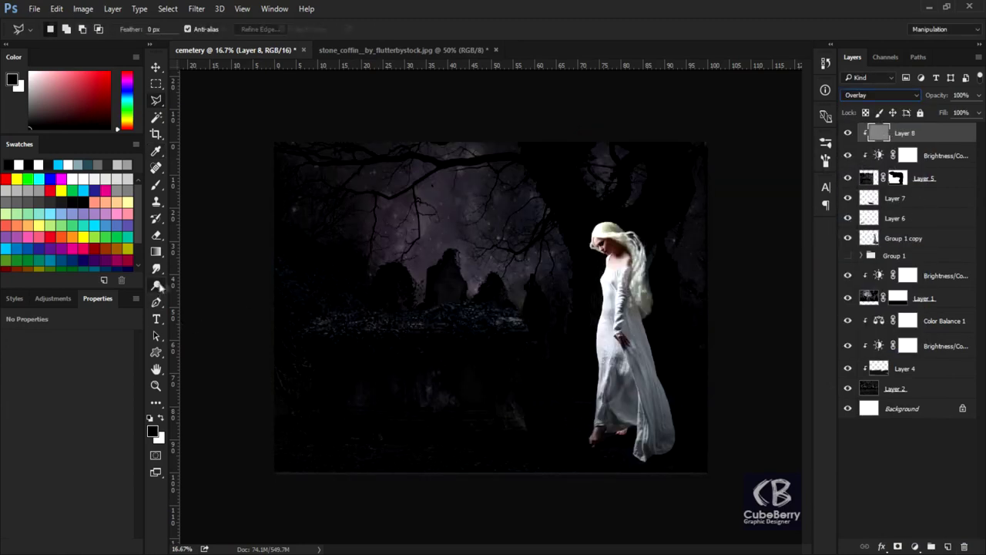
Step: Dodge and burn on Layer 8 to deepen the scene's shadowy edges
click(158, 286)
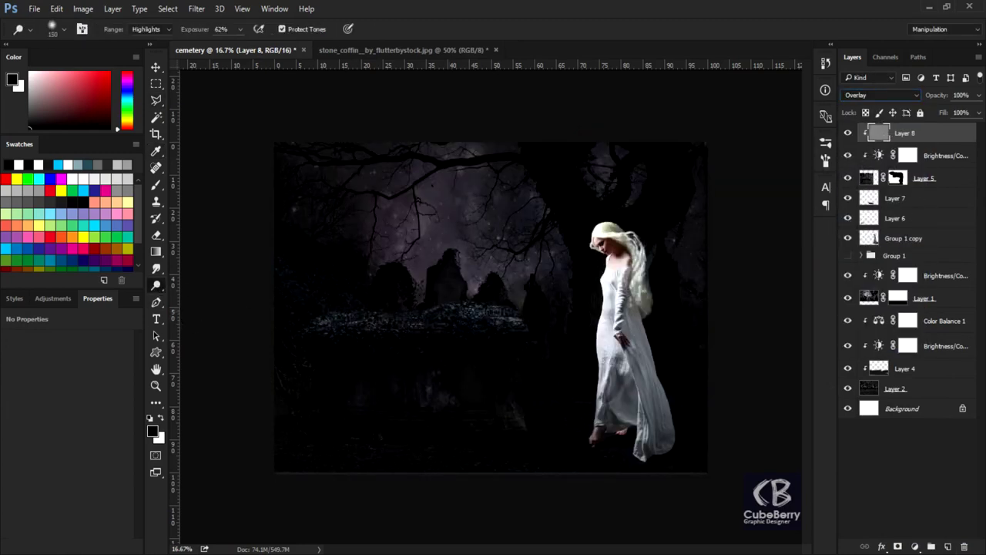
key(x)
right_click(157, 286)
click(198, 295)
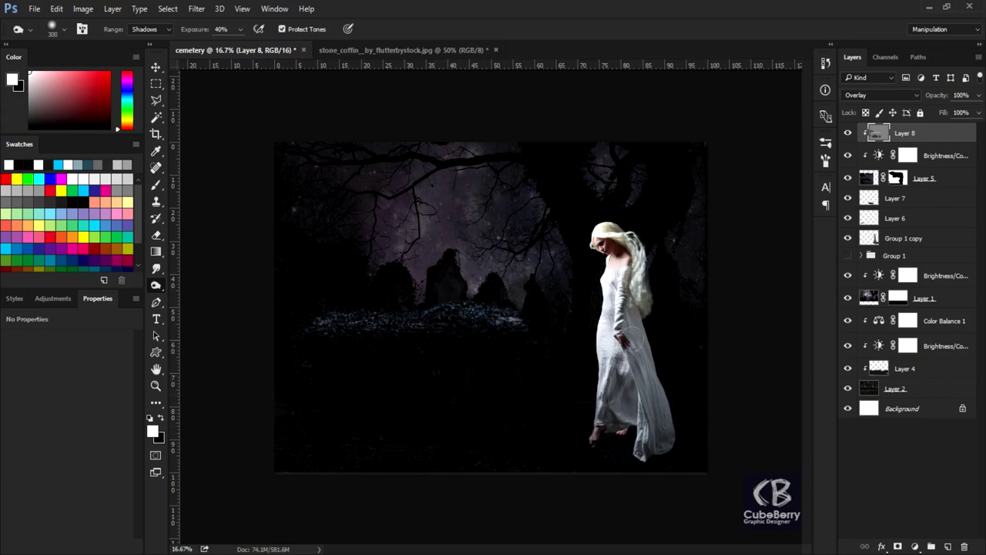
click(923, 297)
click(914, 545)
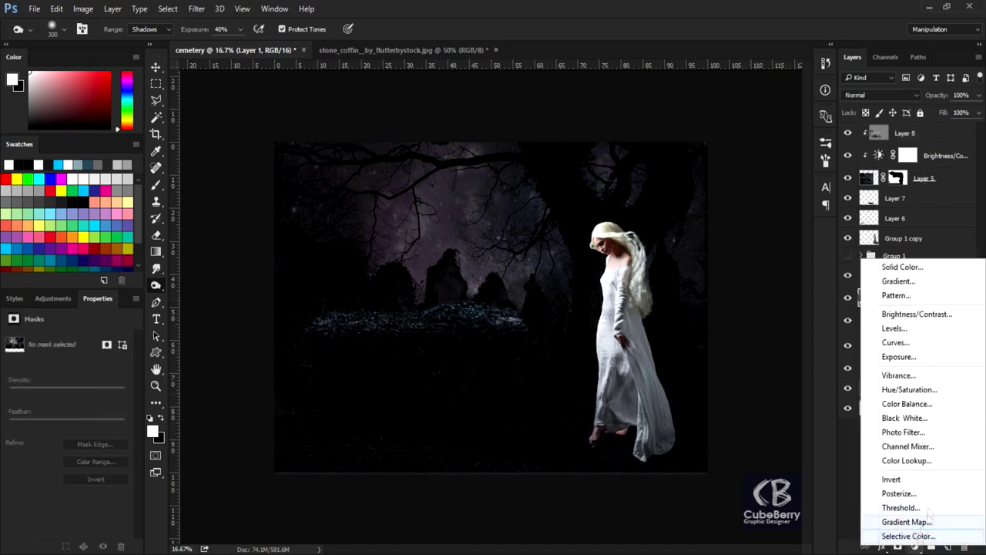
Step: Colorize Layer 1 blue-violet with a clipped Hue/Saturation at hue 239 and lower saturation
click(886, 383)
click(63, 447)
drag(9, 384, 85, 384)
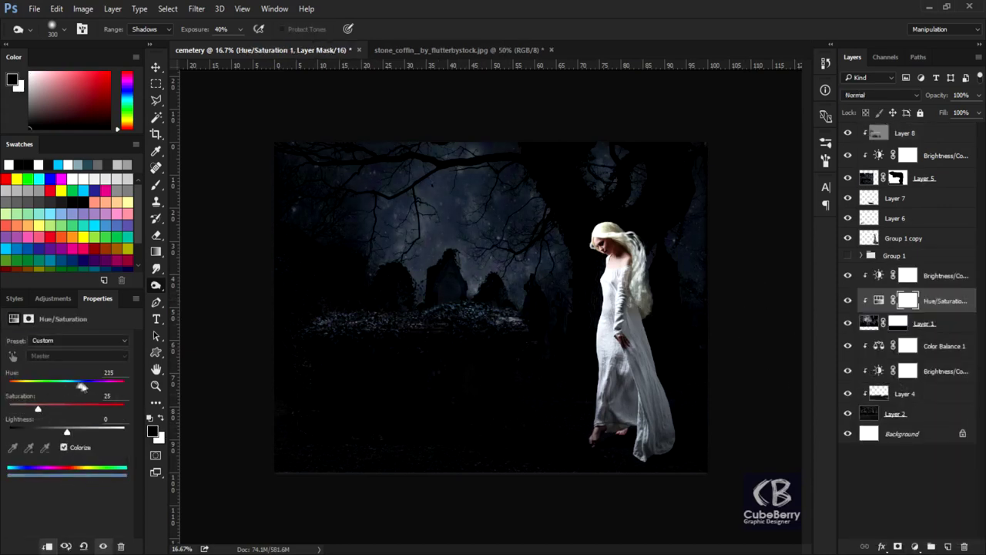
drag(37, 407, 25, 408)
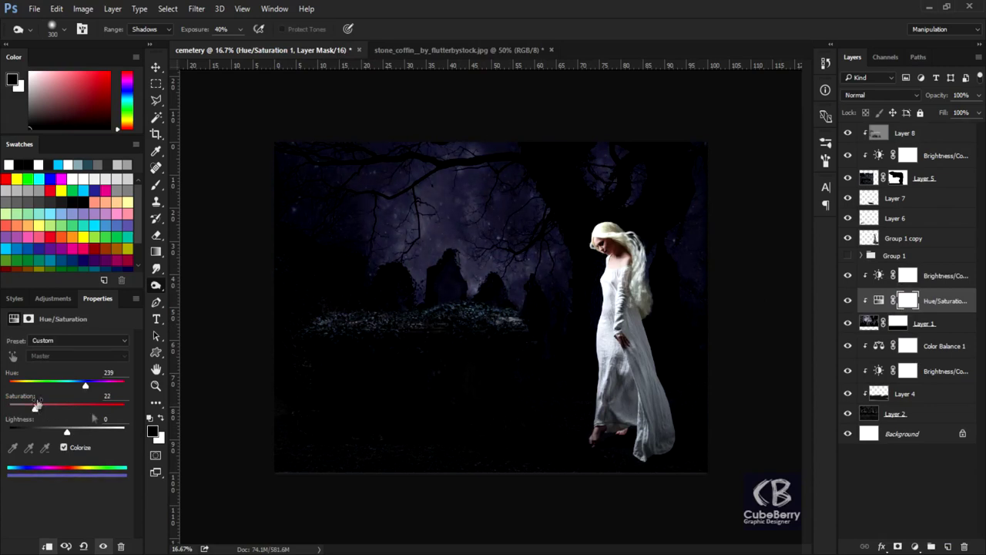
key(i)
Step: Add a Color to Transparent Gradient Fill layer with a dark blue left stop
click(935, 177)
click(936, 155)
click(914, 546)
click(876, 343)
click(869, 116)
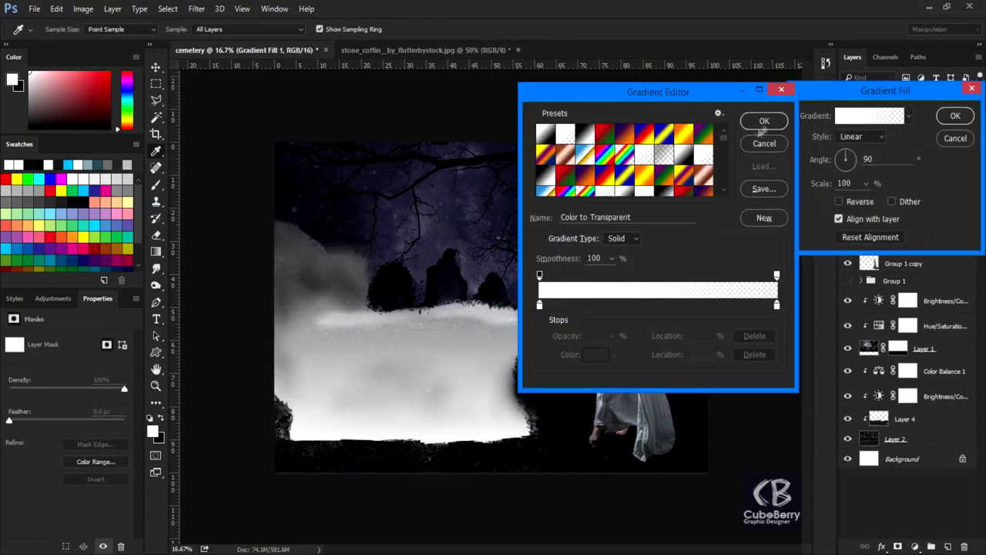
double_click(539, 307)
click(370, 198)
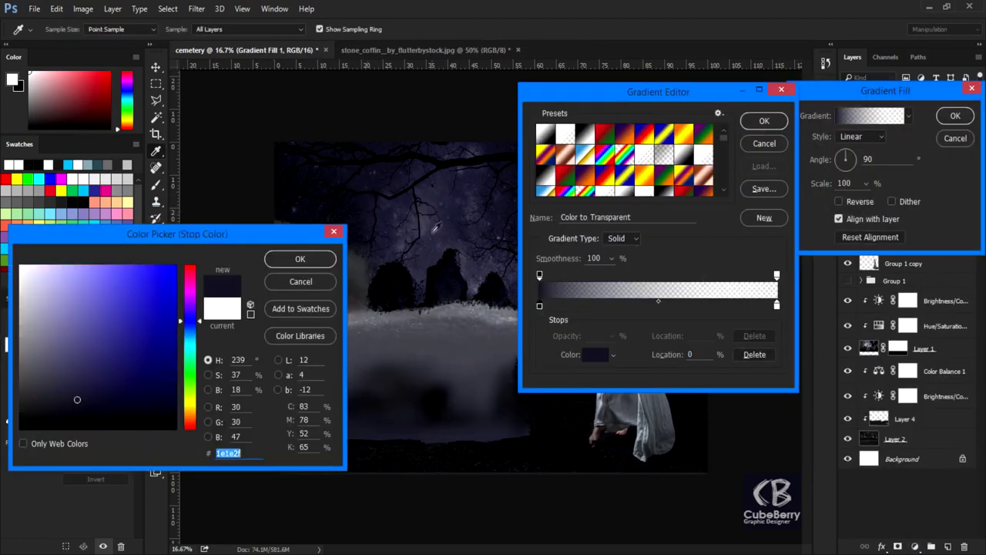
click(299, 259)
Step: Load the Violet, Orange gradient and set its left stop to near-black
click(776, 305)
double_click(776, 305)
click(300, 259)
click(624, 134)
double_click(539, 305)
click(369, 198)
click(299, 259)
Step: Make the right stop near-black too and blend the gradient fill layer in Color mode
double_click(776, 305)
click(370, 198)
click(299, 259)
click(763, 121)
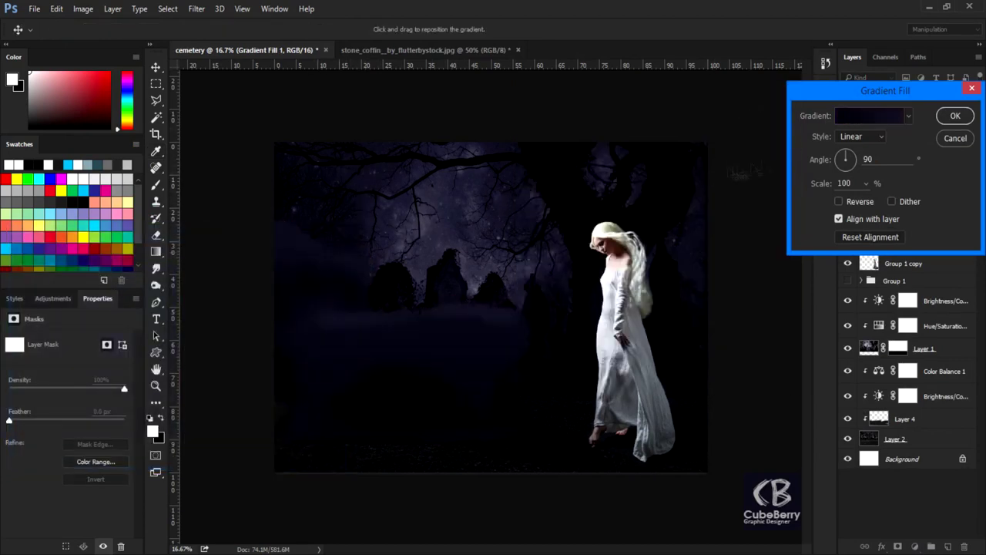
click(955, 115)
click(880, 95)
click(851, 333)
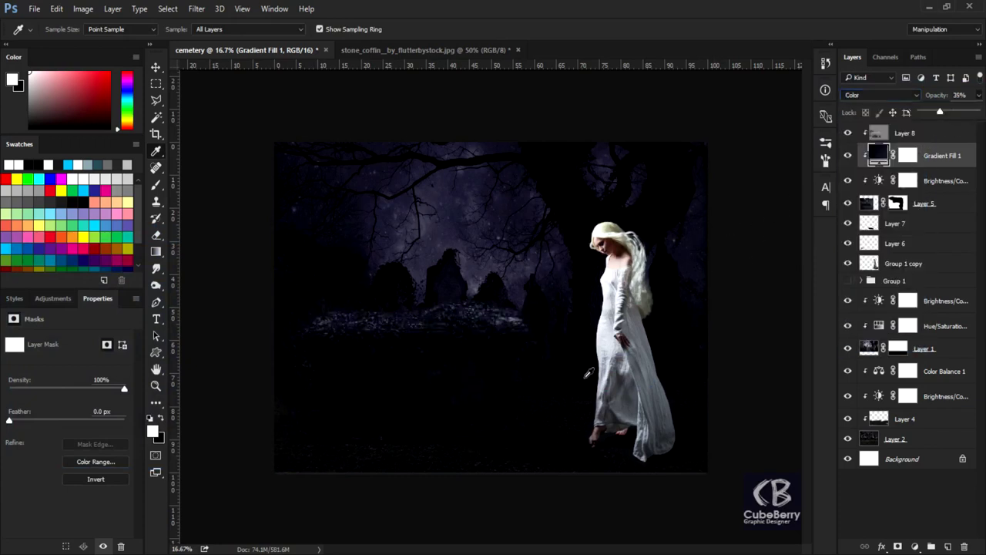
Step: Set up a large soft black brush for painting on Layer 7
key(b)
click(889, 225)
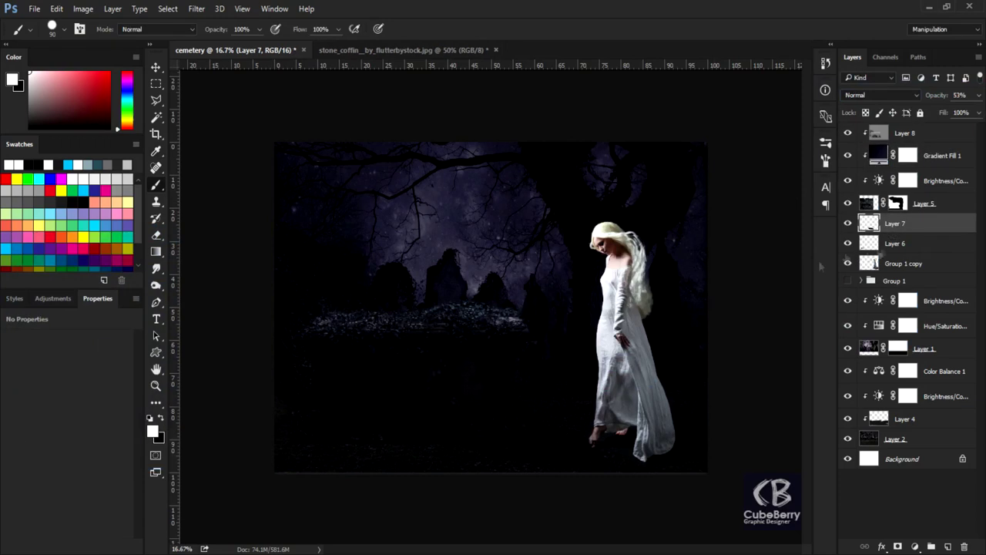
key(bracketright)
key(bracketright)
key(bracketright)
key(x)
right_click(465, 469)
double_click(465, 470)
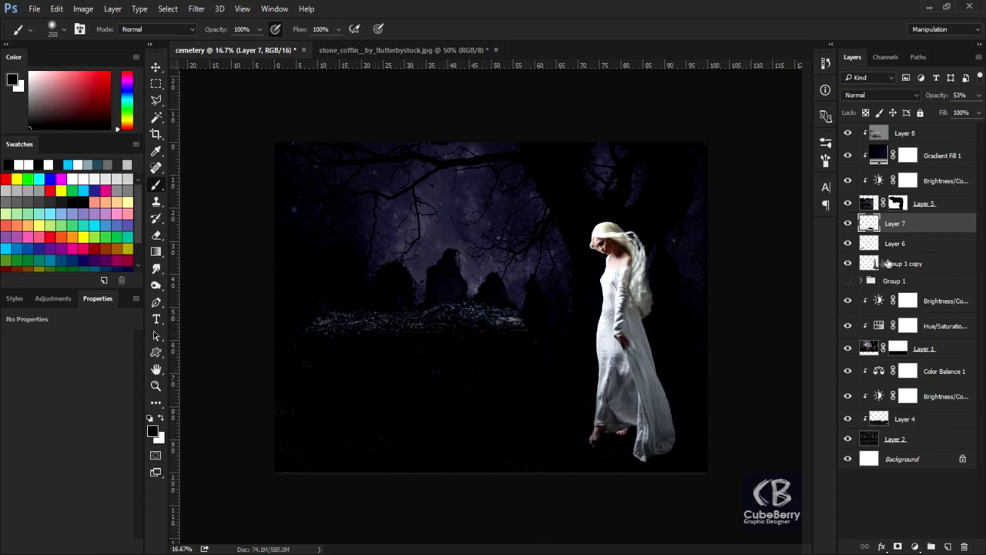
Step: Move Group 1 copy up and scale the woman to about 88%, nudged right and down
click(892, 262)
key(v)
drag(631, 362, 628, 335)
key(ctrl+t)
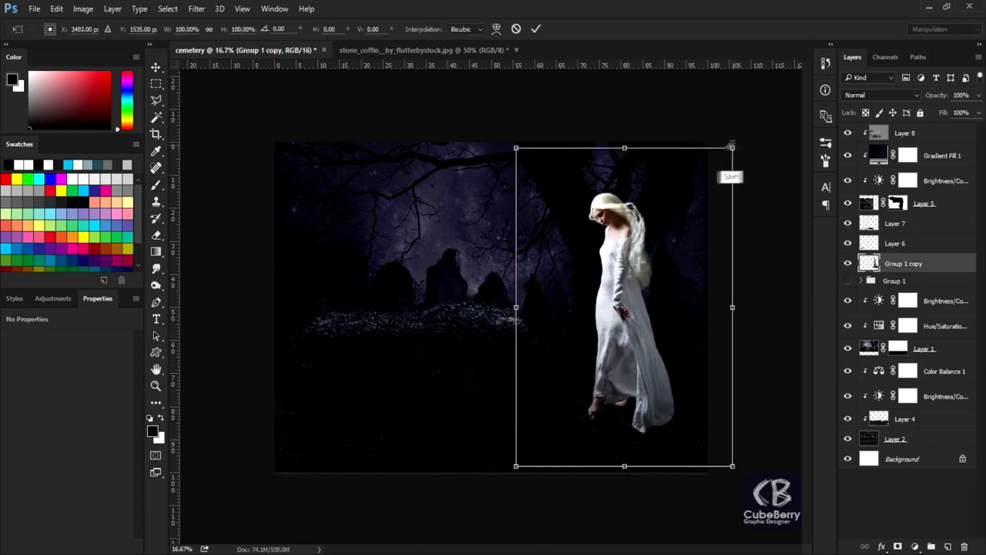
drag(732, 148, 698, 180)
drag(633, 317, 639, 323)
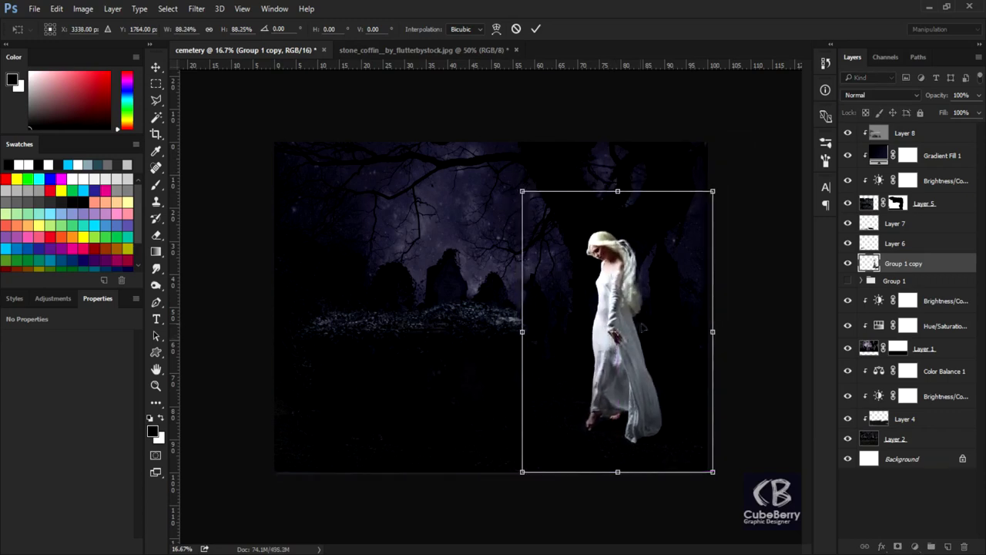
key(Return)
Step: Close stone_coffin without saving and open the moon photo
click(516, 51)
click(495, 218)
key(ctrl+o)
double_click(357, 103)
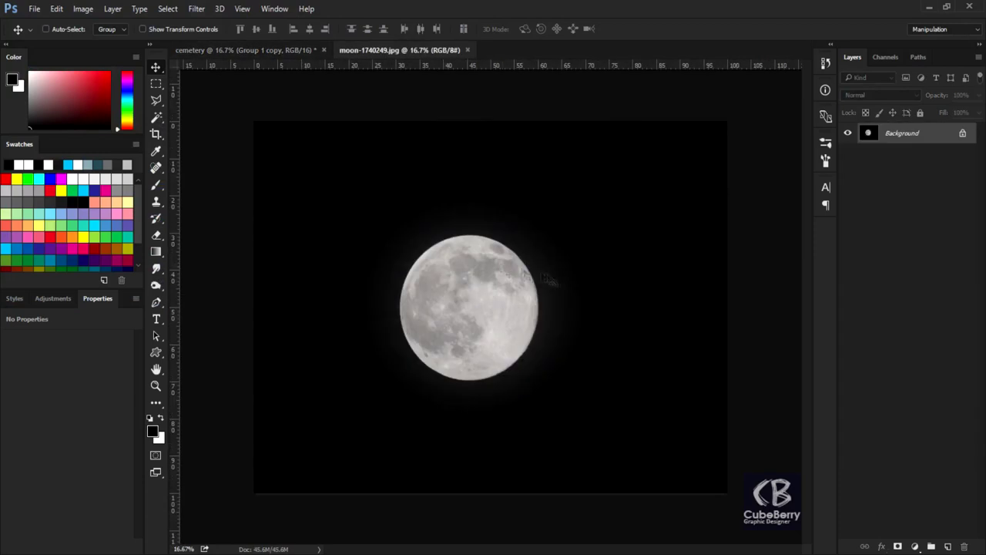
Step: On a new layer, fill an elliptical selection around the moon with black and enlarge it about 110%
key(m)
click(947, 546)
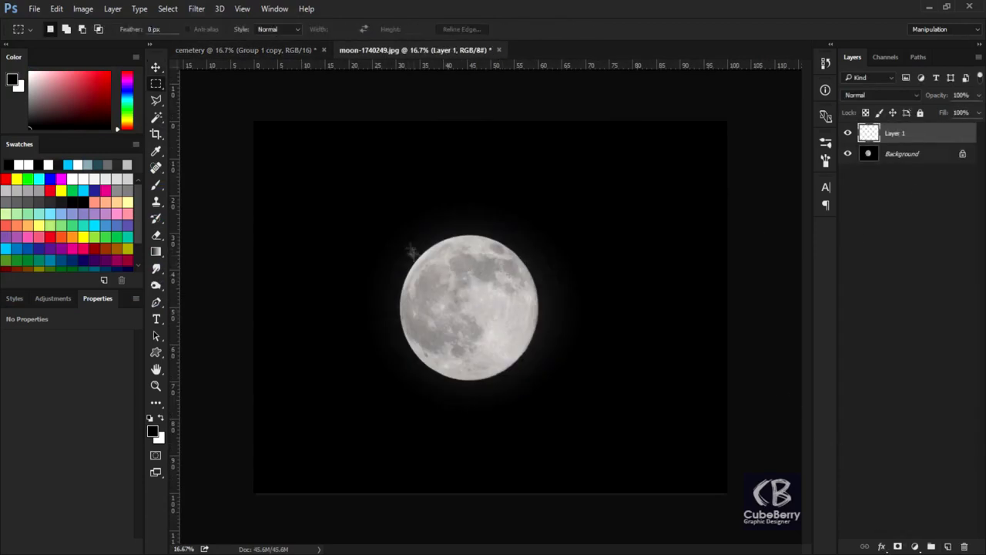
key(shift+m)
drag(407, 231, 454, 308)
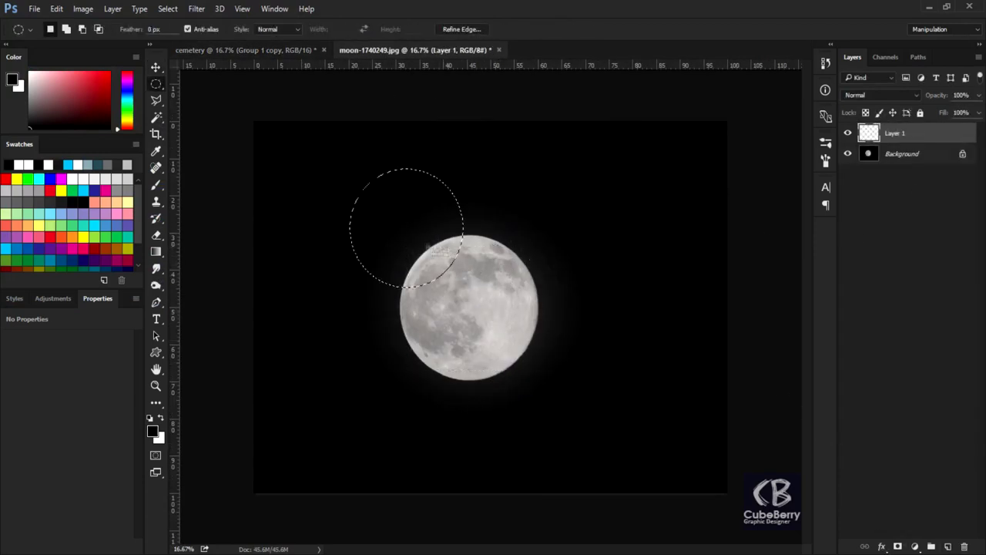
key(alt+BackSpace)
key(ctrl+t)
drag(527, 246, 537, 236)
key(Return)
key(ctrl+t)
drag(537, 236, 537, 235)
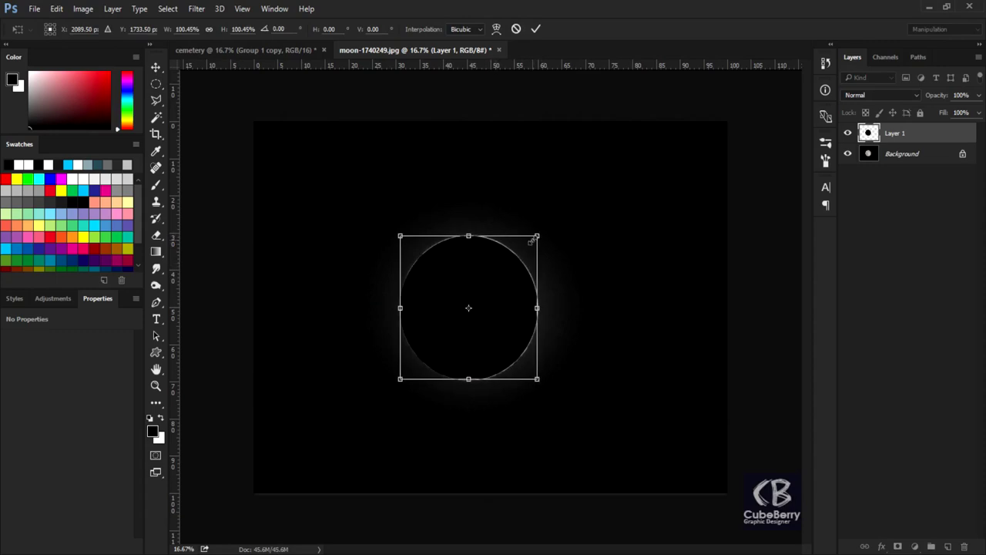
key(Return)
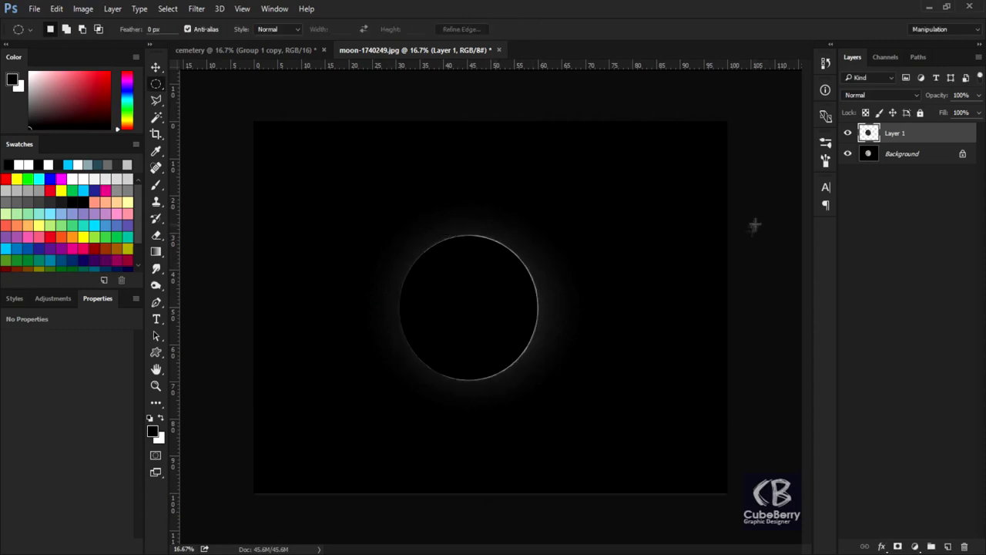
Step: Hide the black circle and refine the moon's edge with an 800 brush, output as a layer mask
click(847, 132)
click(867, 156)
key(ctrl+alt+r)
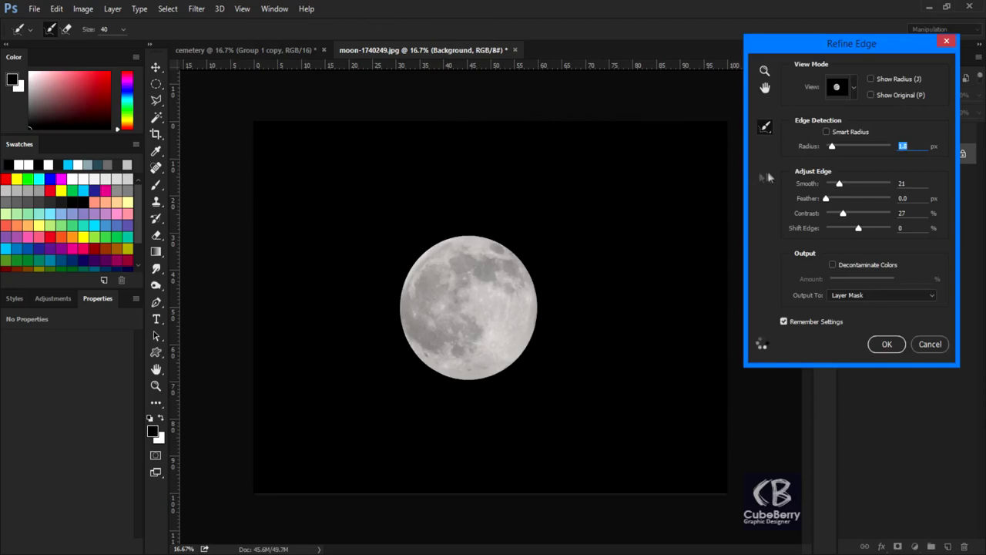
key(bracketright)
key(bracketright)
key(bracketright)
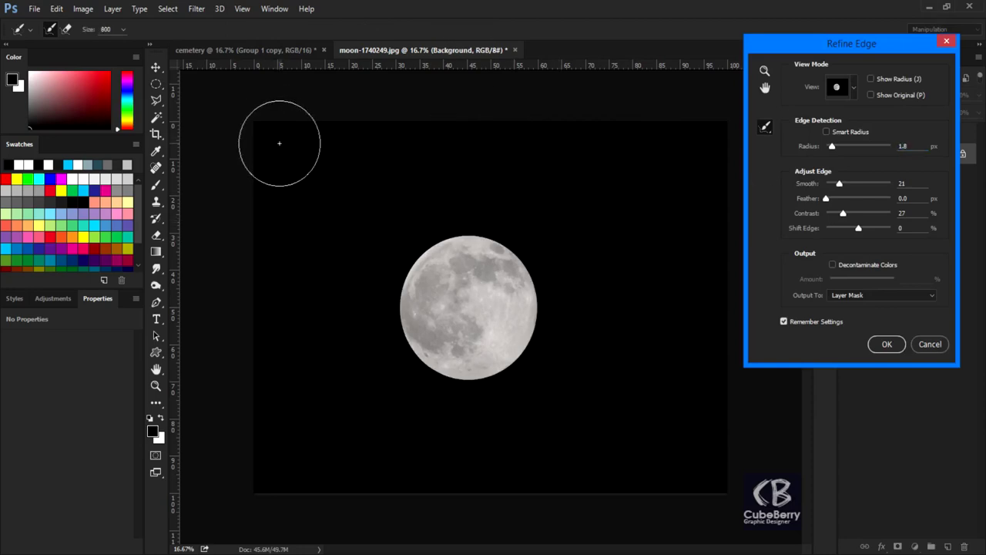
mouse_move(370, 262)
mouse_down()
mouse_move(627, 166)
mouse_move(572, 265)
mouse_move(550, 341)
mouse_move(323, 331)
mouse_up()
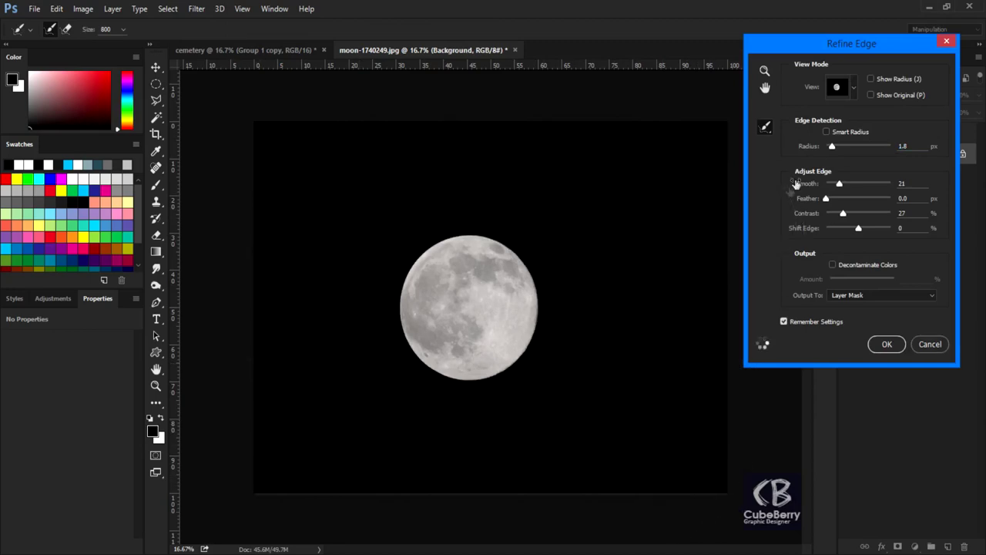
click(887, 345)
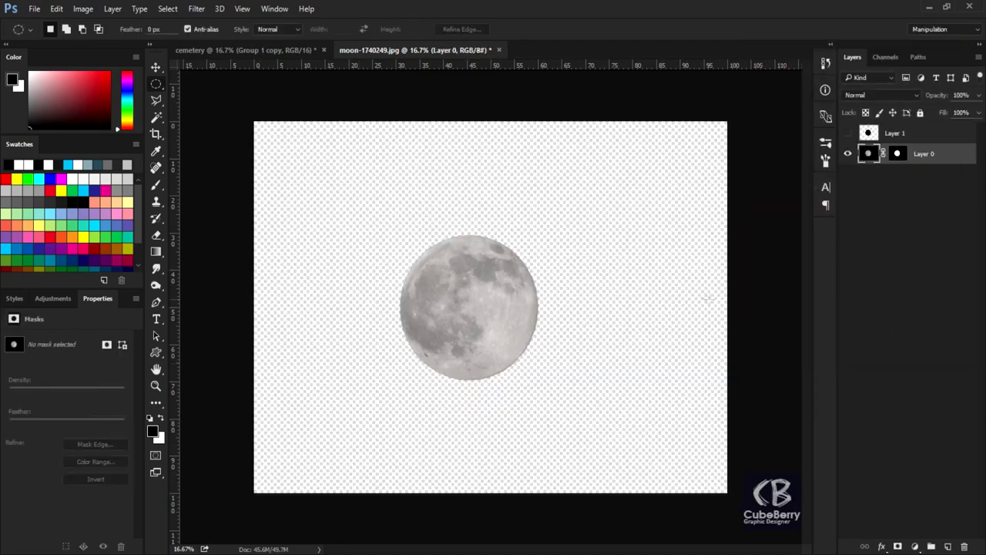
Step: Bring the cut-out moon into the cemetery and size it among the branches high in the sky
key(v)
drag(462, 308, 465, 235)
key(ctrl+t)
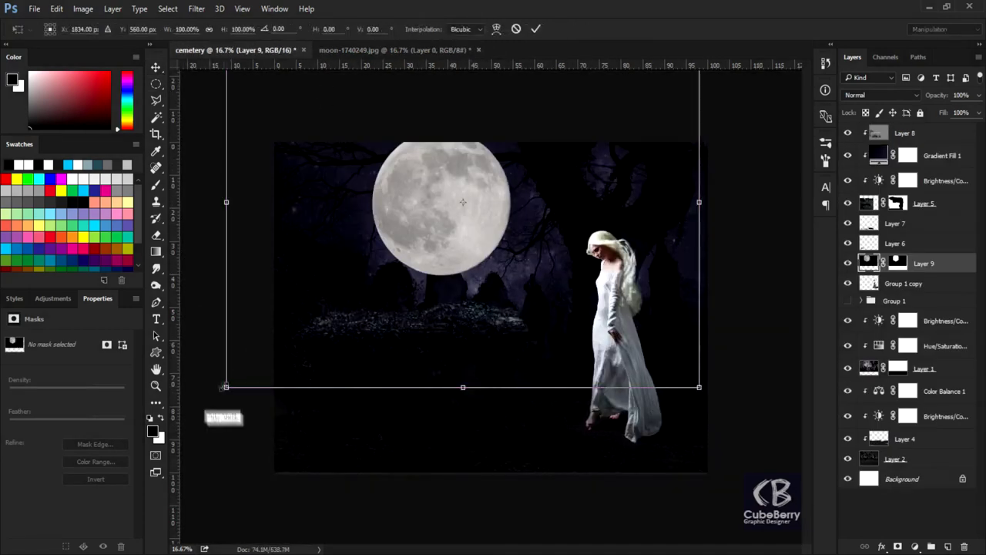
drag(227, 391, 331, 282)
drag(609, 101, 641, 80)
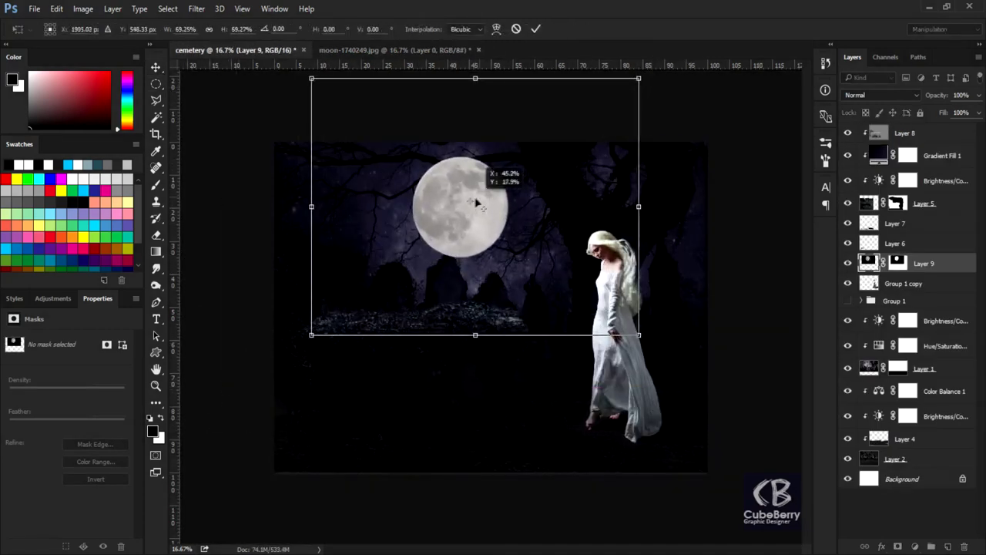
mouse_move(489, 213)
mouse_down()
mouse_move(460, 221)
mouse_move(539, 218)
mouse_move(524, 205)
mouse_up()
key(Return)
key(ctrl+t)
drag(707, 65, 735, 48)
drag(529, 192, 515, 213)
key(Return)
Step: Move Layer 9 to the top and set the moon's blend mode to Soft Light after trying Overlay and Hard Light
drag(923, 263, 909, 127)
click(881, 94)
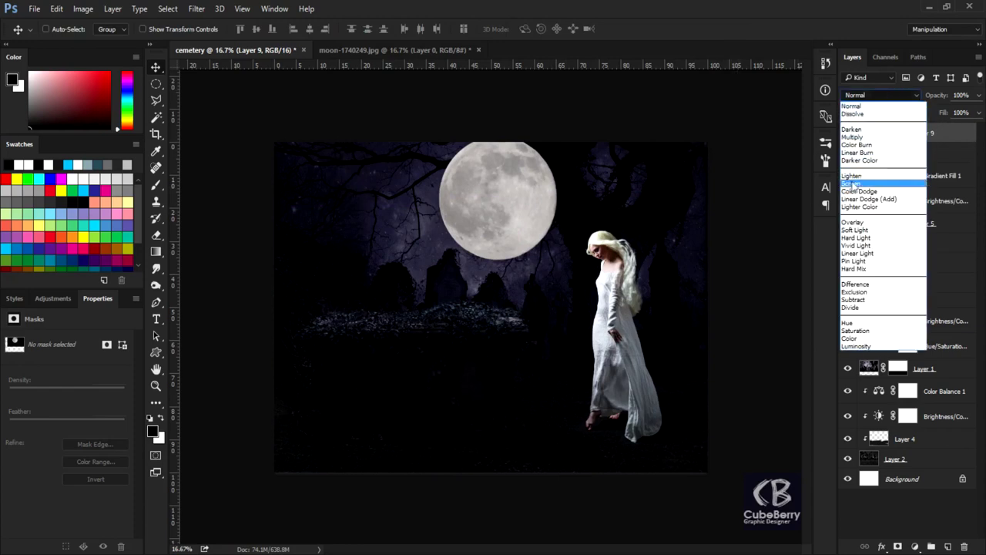
click(868, 221)
click(880, 95)
click(854, 230)
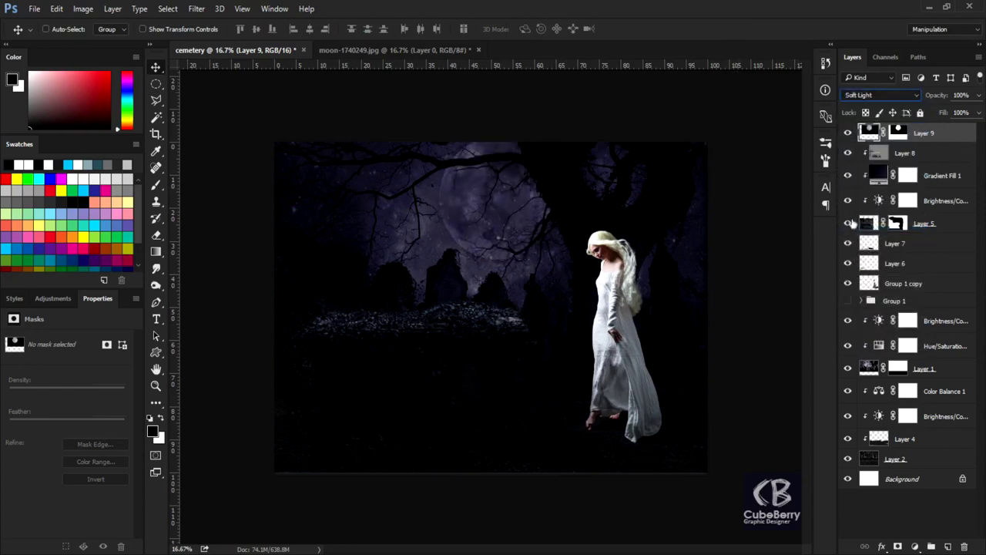
click(880, 94)
click(855, 238)
click(881, 95)
click(855, 229)
Step: Duplicate the moon layer twice and group all three moon layers as Group 2
key(ctrl+j)
key(ctrl+j)
key(ctrl+t)
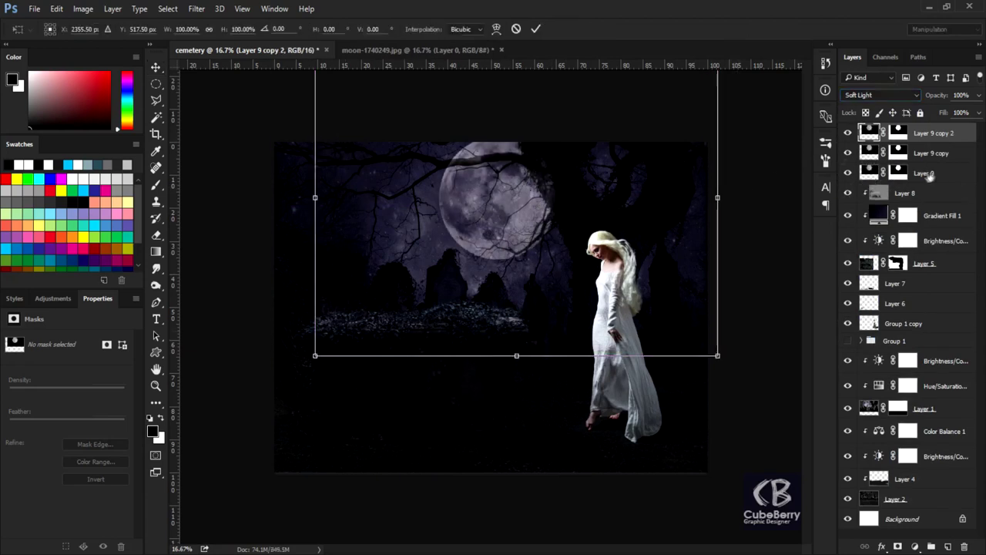
shift+click(929, 174)
key(ctrl+g)
right_click(889, 130)
key(Escape)
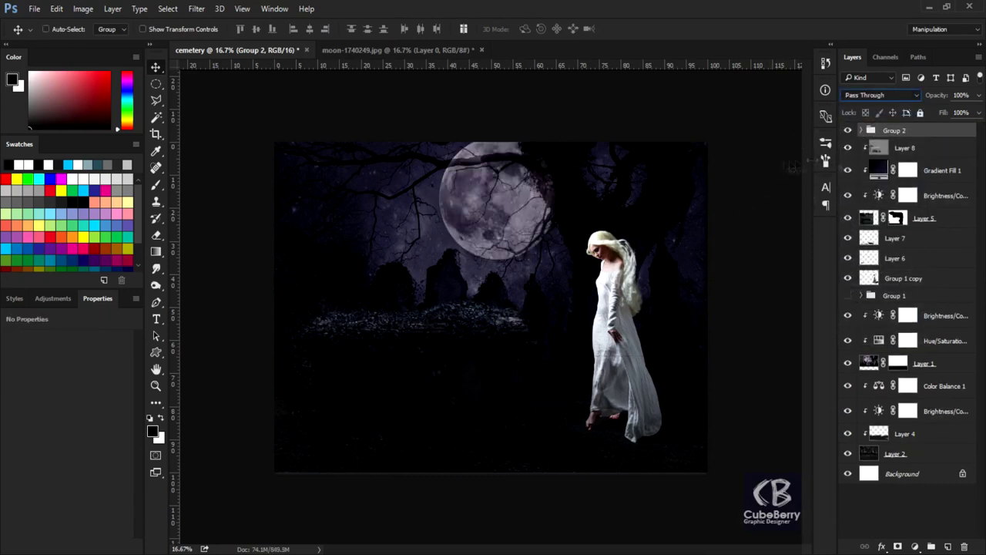
Step: Add a layer mask to Group 2 and erase parts of the moon group with a smaller eraser
click(898, 546)
key(e)
key(bracketleft)
key(bracketleft)
key(bracketleft)
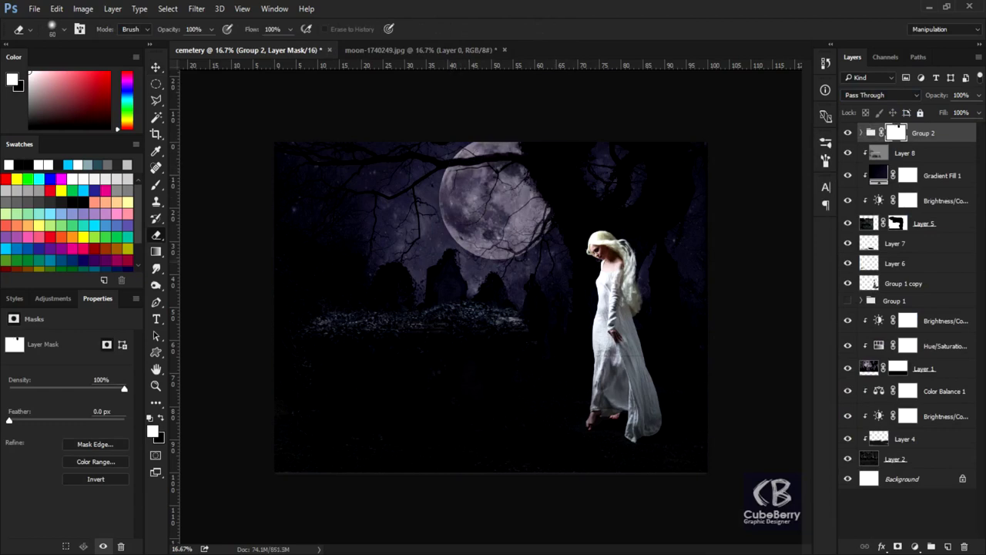
scroll(516, 232, up, 2)
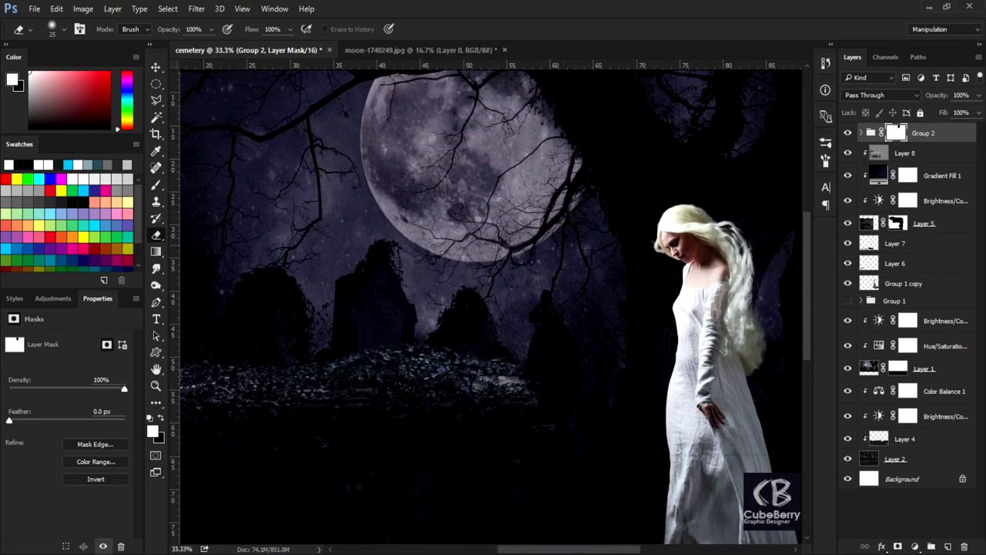
scroll(516, 231, down, 2)
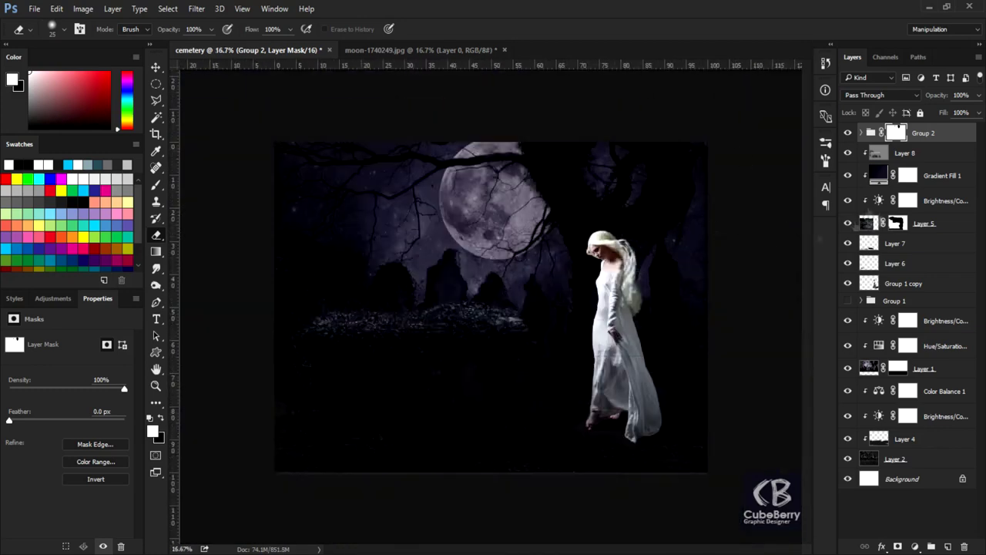
click(905, 281)
click(896, 132)
Step: Try a white Outer Glow of size about 100 on Group 2, then cancel it
click(880, 546)
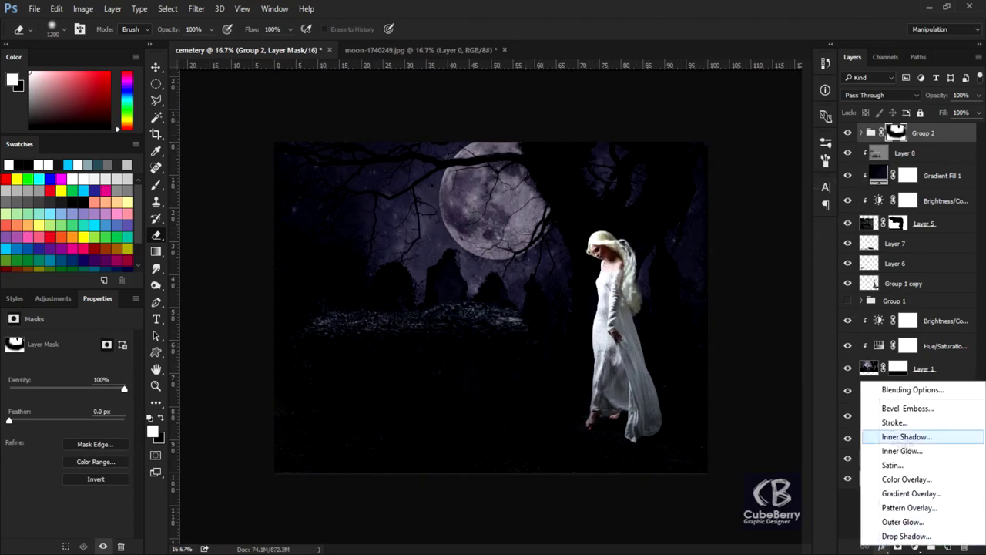
click(902, 521)
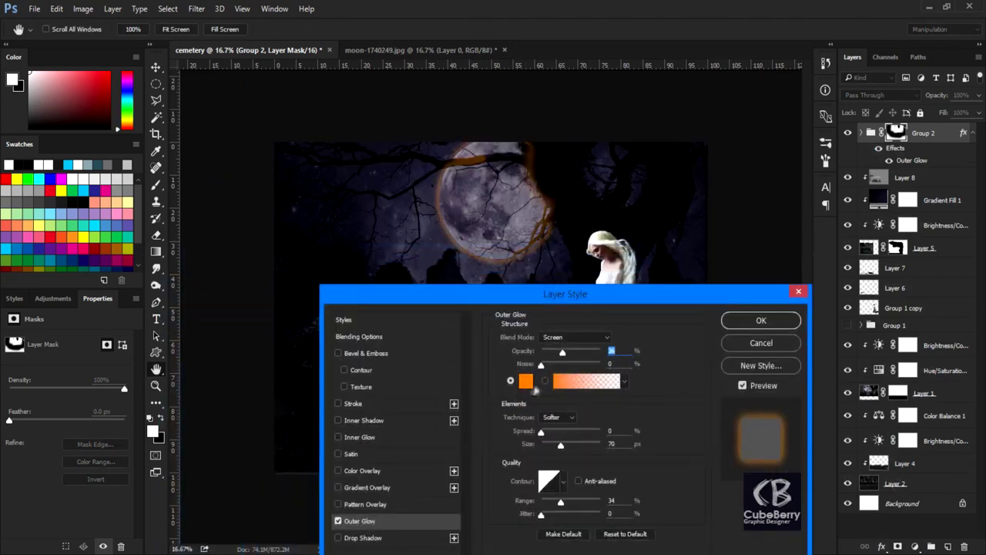
click(525, 381)
click(297, 257)
drag(560, 444, 600, 445)
drag(563, 352, 553, 353)
drag(541, 432, 537, 431)
click(738, 344)
key(e)
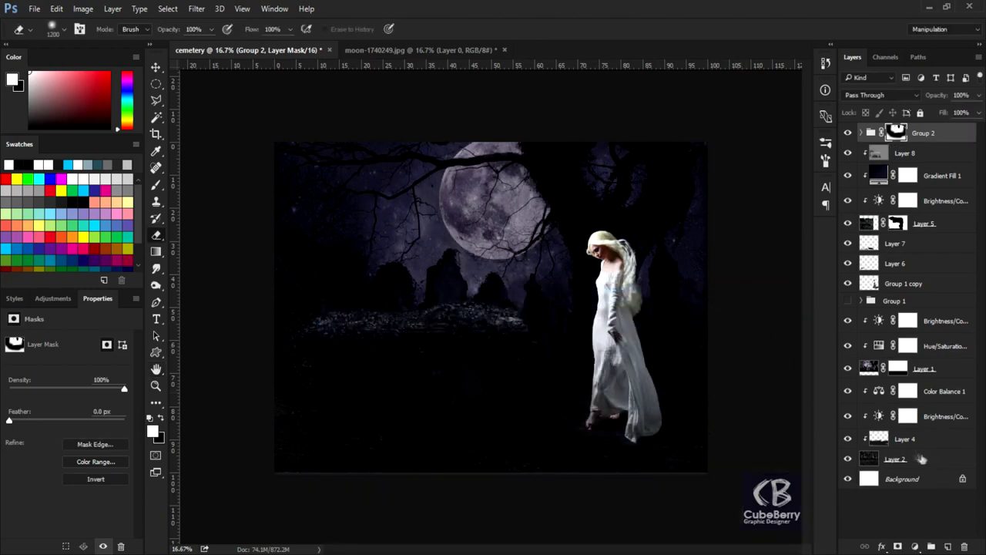
Step: Paint a soft white glow over the moon on new Layer 10, set to Screen at 51% opacity
key(b)
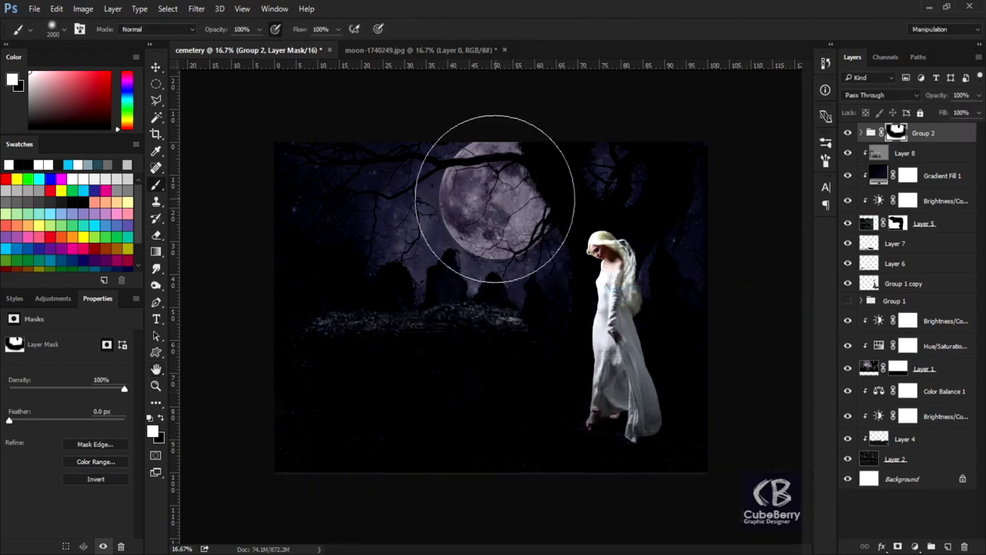
right_click(558, 267)
key(Escape)
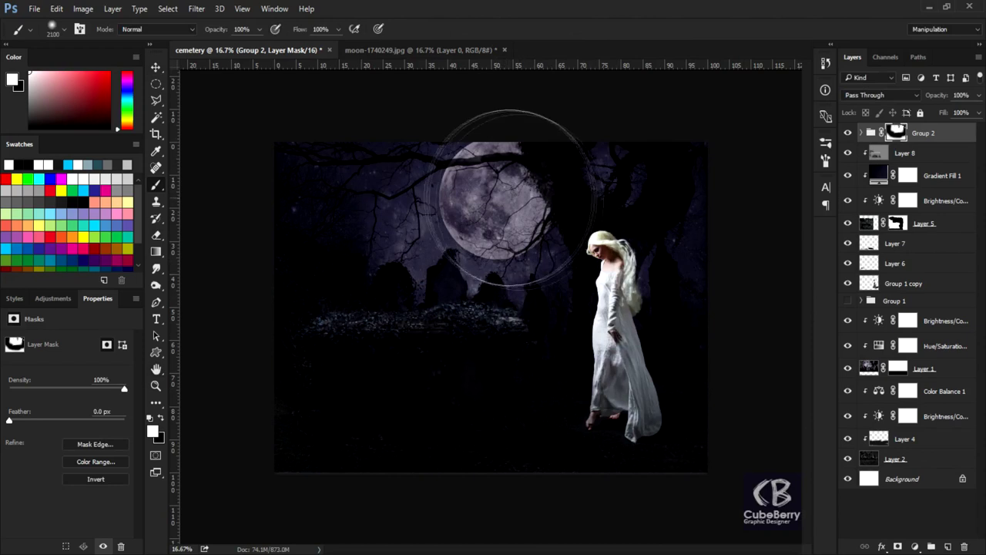
click(949, 546)
key(x)
click(497, 196)
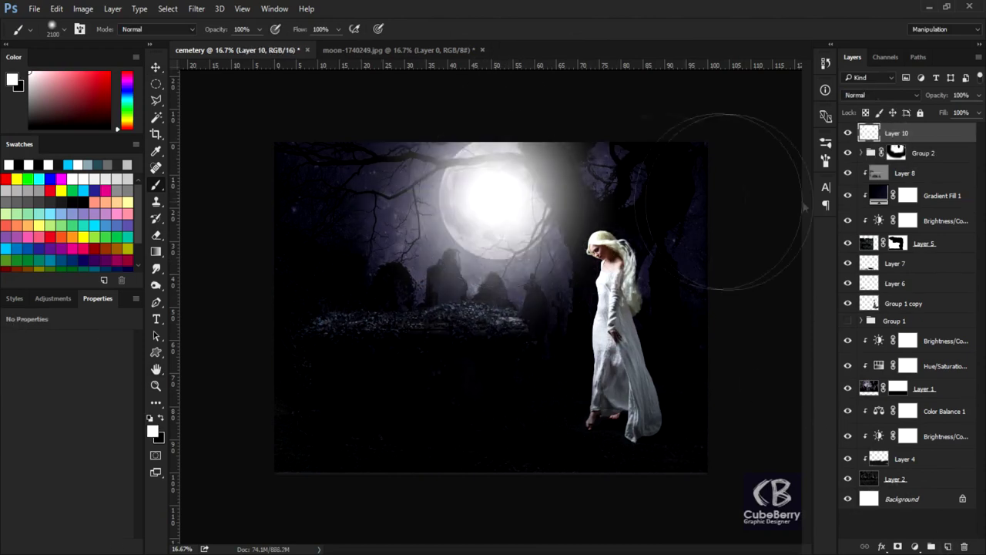
key(ctrl+bracketleft)
click(878, 94)
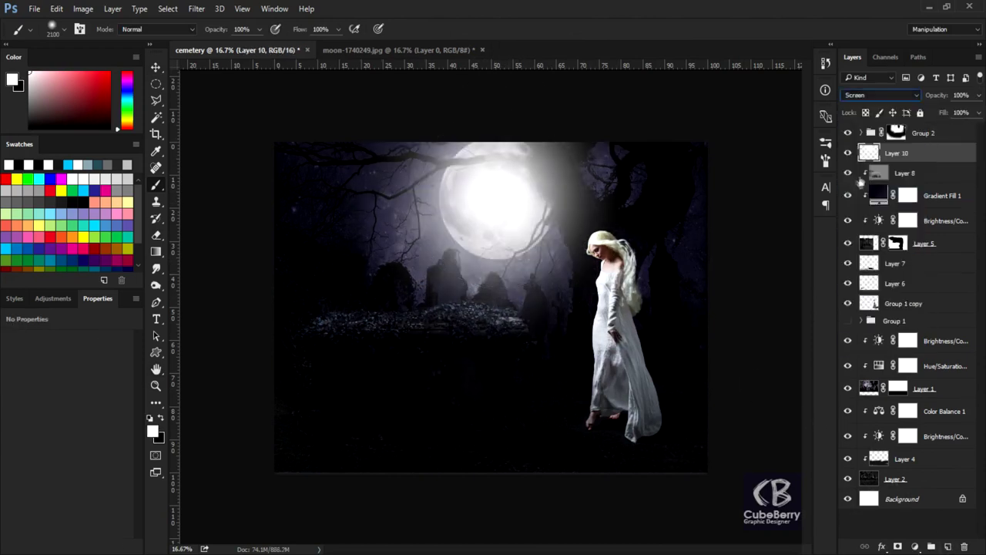
click(865, 183)
drag(978, 95, 949, 114)
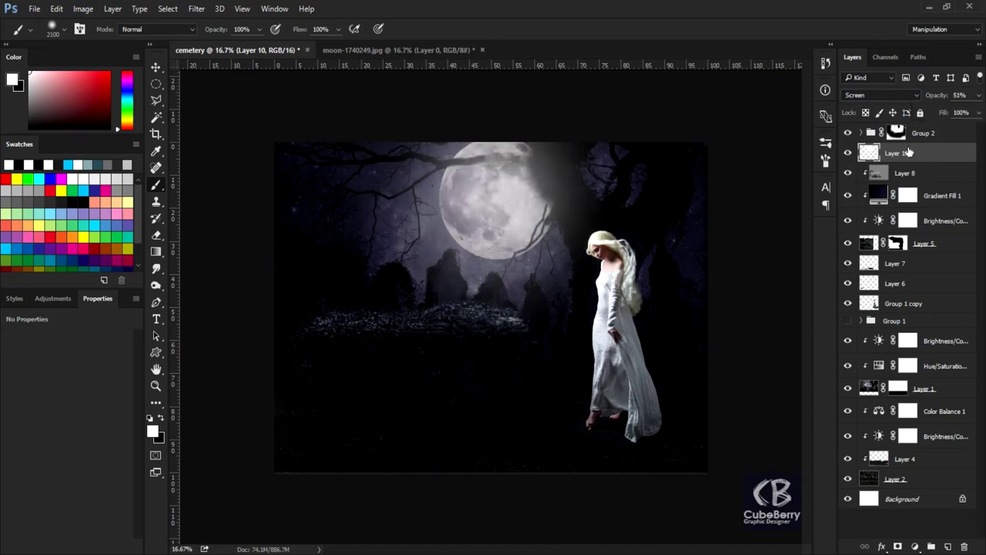
Step: Paint black on Group 2's mask to darken the branch crossing the moon
scroll(490, 164, up, 2)
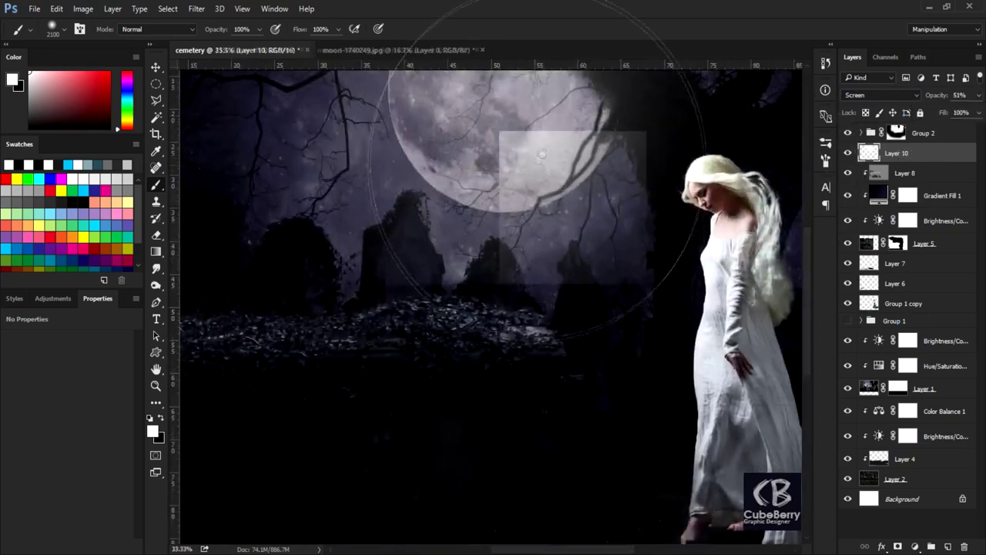
click(895, 133)
key(x)
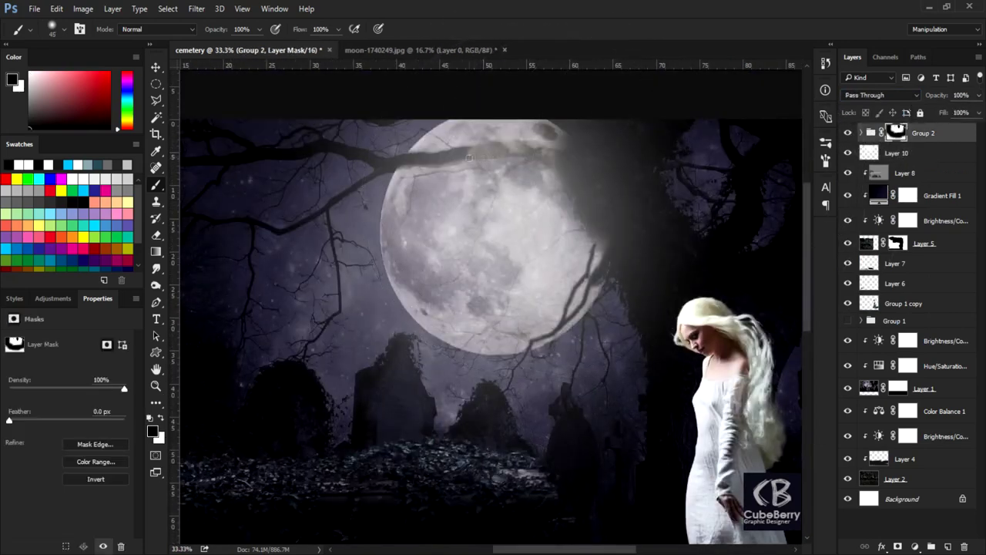
drag(466, 151, 532, 149)
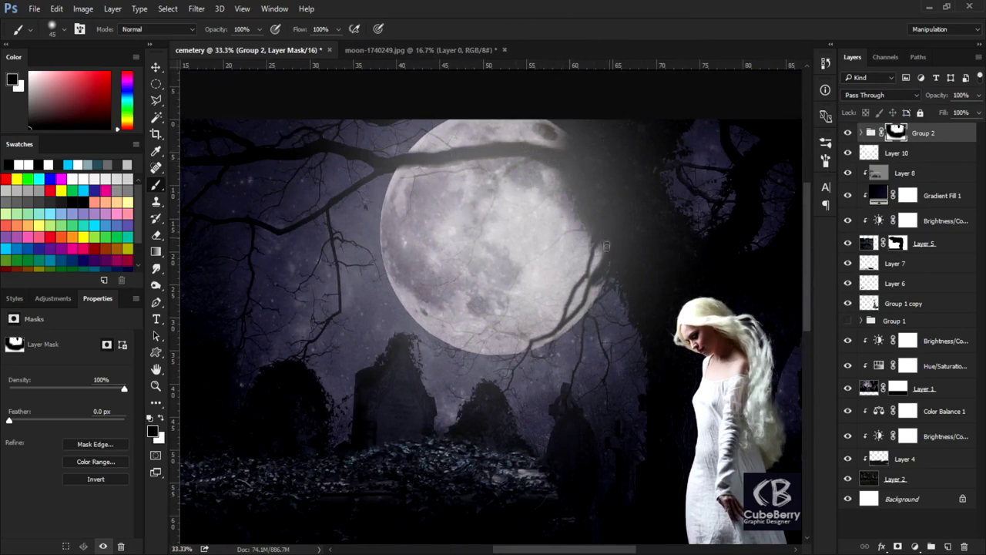
Step: Lower Layer 10's glow opacity to about 17% and move it above Group 2
scroll(612, 185, down, 2)
click(898, 152)
drag(978, 94, 929, 114)
click(913, 134)
click(911, 153)
drag(911, 153, 909, 128)
click(898, 153)
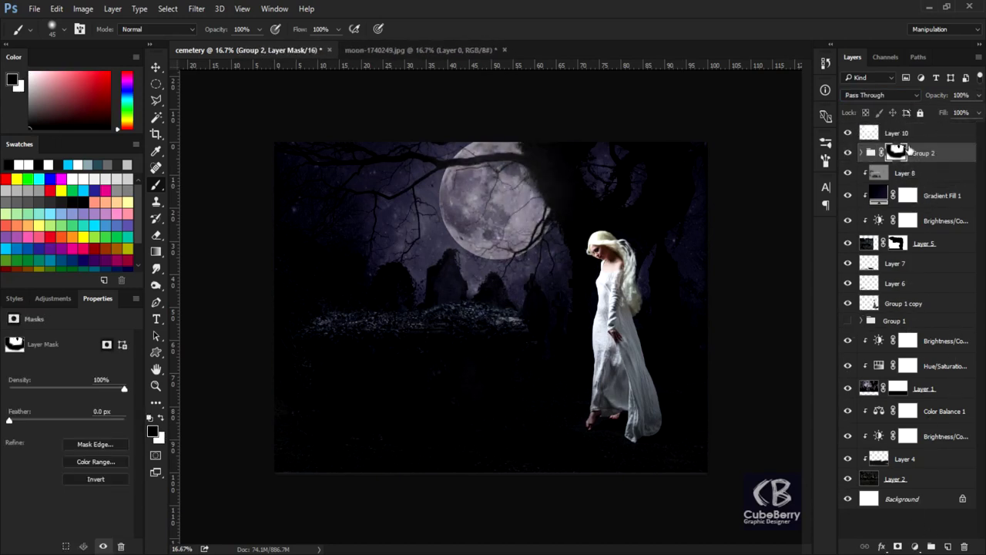
click(898, 132)
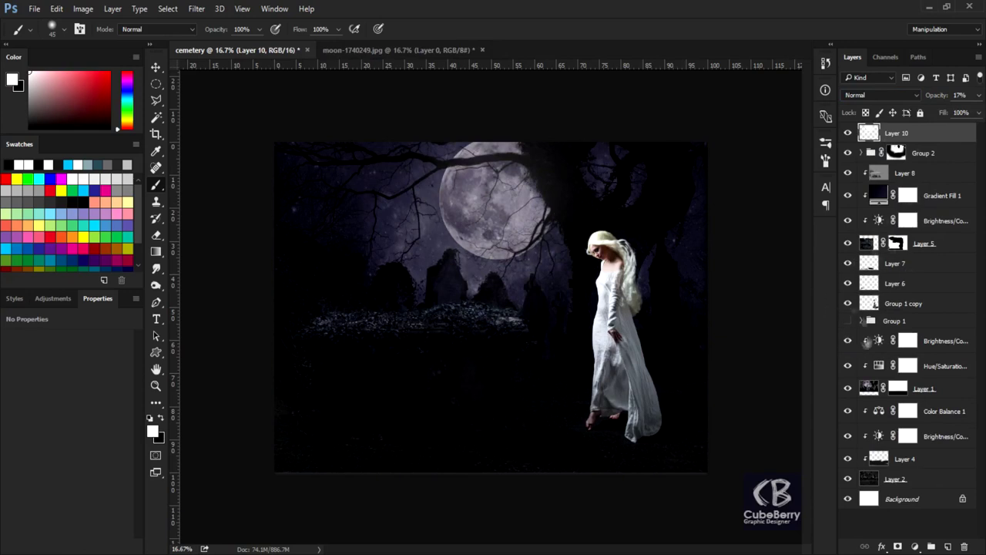
Step: Stamp the visible layers, apply a Radial Blur, and blend the rays as Screen at 51%
click(848, 303)
key(ctrl+shift+alt+e)
click(197, 9)
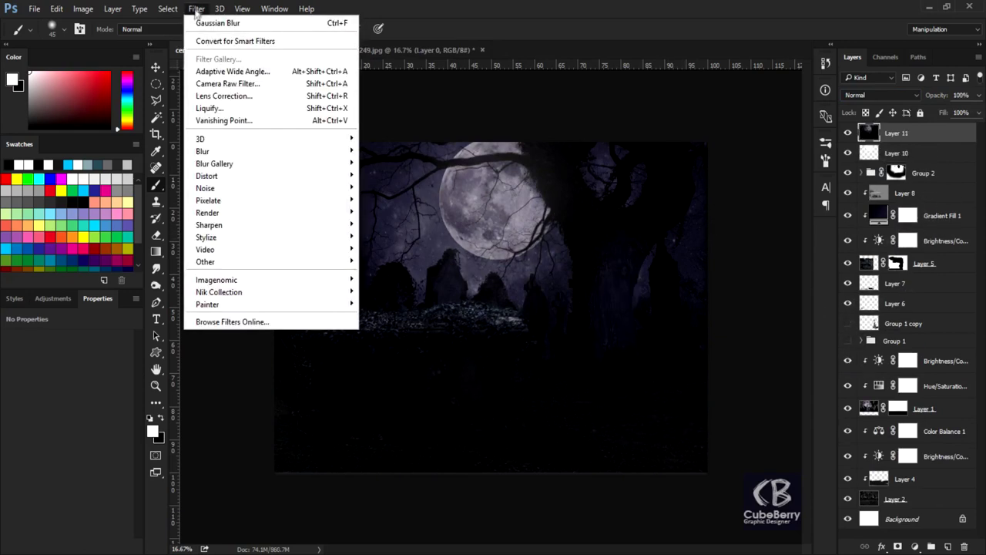
click(407, 237)
click(847, 132)
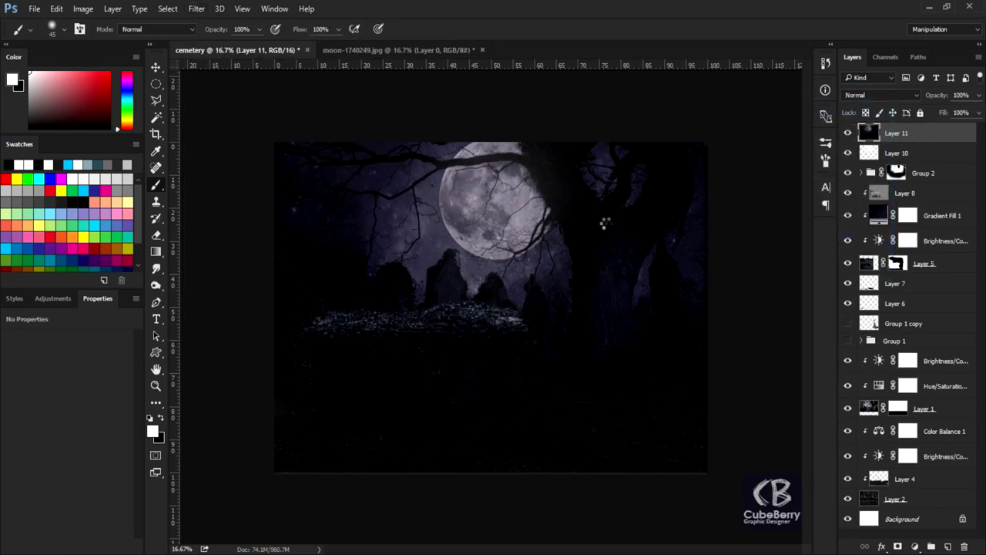
click(881, 94)
click(855, 177)
drag(978, 95, 948, 114)
Step: Show the woman again, set the eraser to 90, and duplicate her layer with her silhouette selected
click(848, 323)
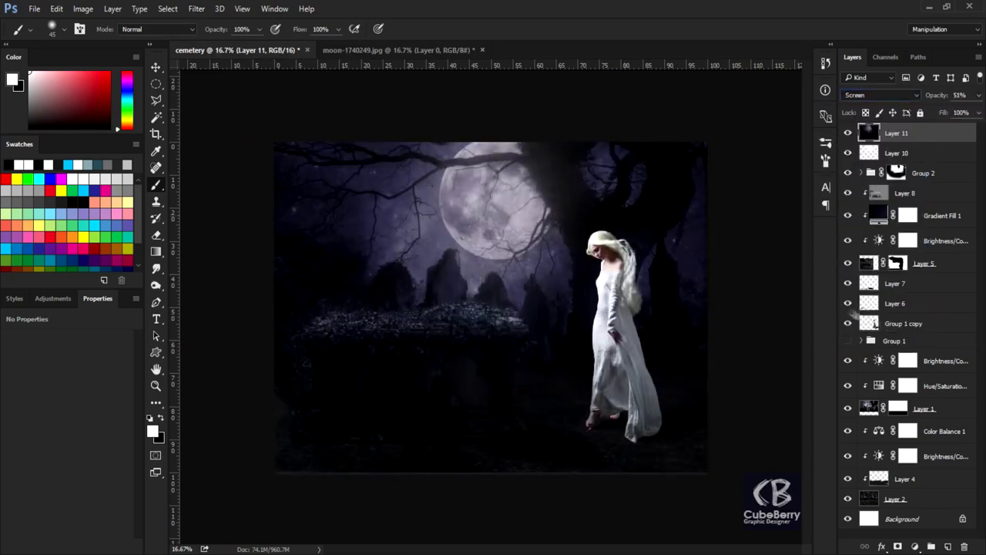
key(e)
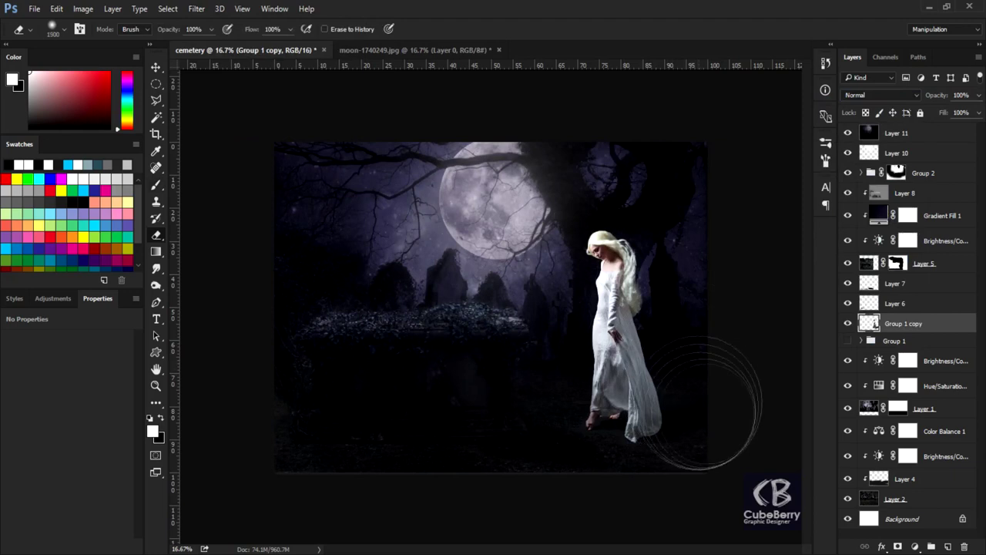
scroll(693, 407, up, 2)
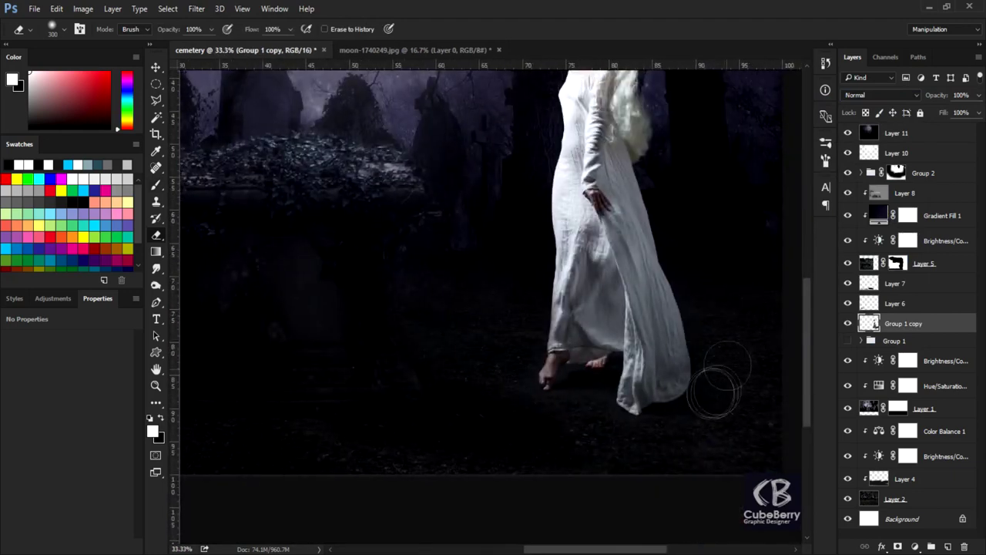
key(bracketleft)
key(bracketleft)
key(bracketleft)
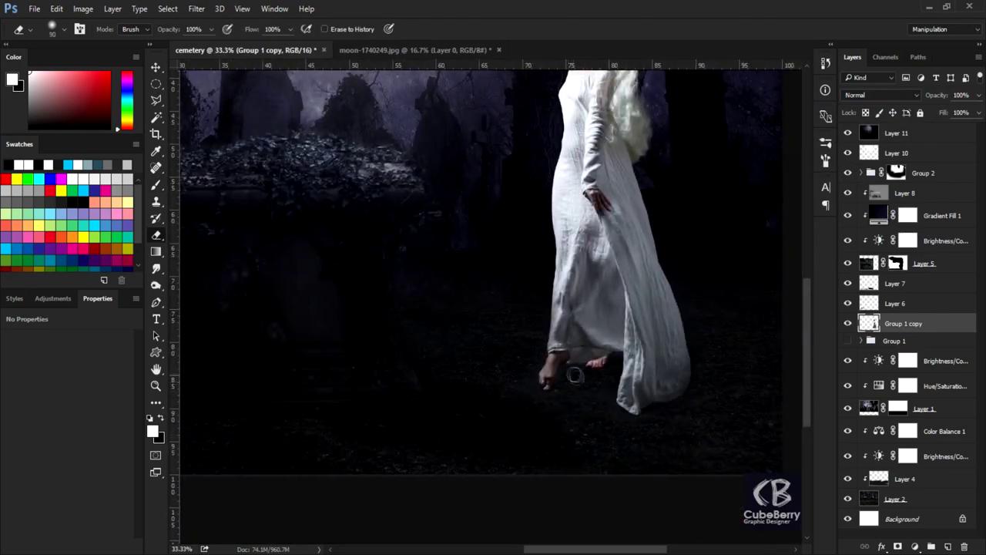
scroll(654, 388, down, 2)
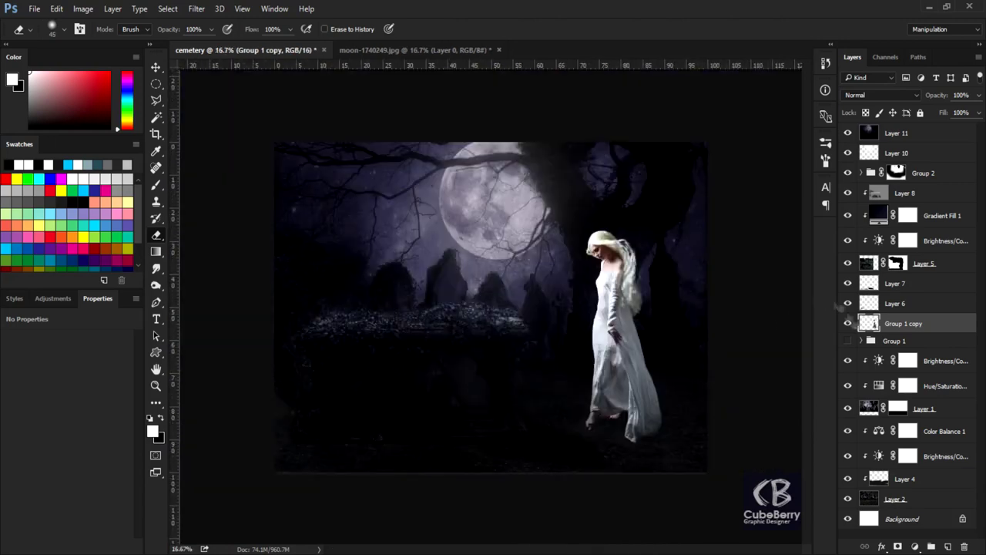
key(ctrl+j)
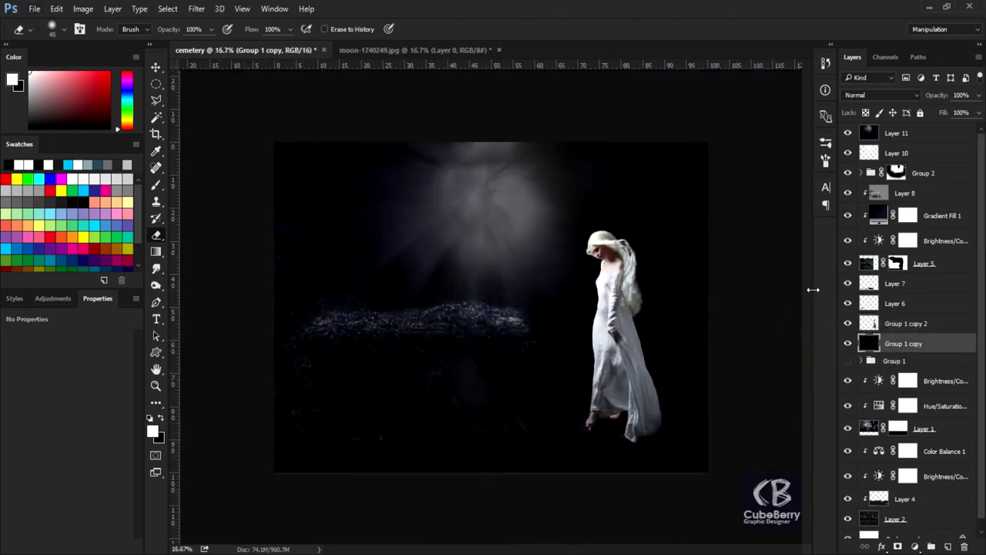
ctrl+click(868, 343)
Step: Flip the silhouette below her feet and skew it into a slanted ground shadow
key(ctrl+t)
right_click(620, 249)
click(640, 374)
mouse_move(617, 191)
mouse_down()
mouse_move(697, 520)
mouse_move(655, 453)
mouse_up()
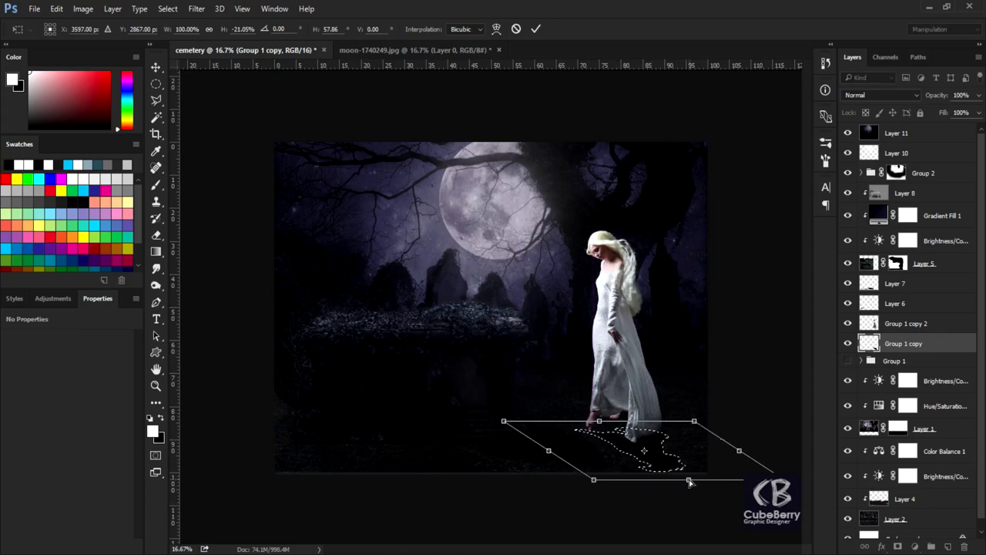
drag(655, 453, 722, 445)
key(Return)
Step: Deselect and nudge the shadow down into place under her feet
key(e)
key(ctrl+d)
key(v)
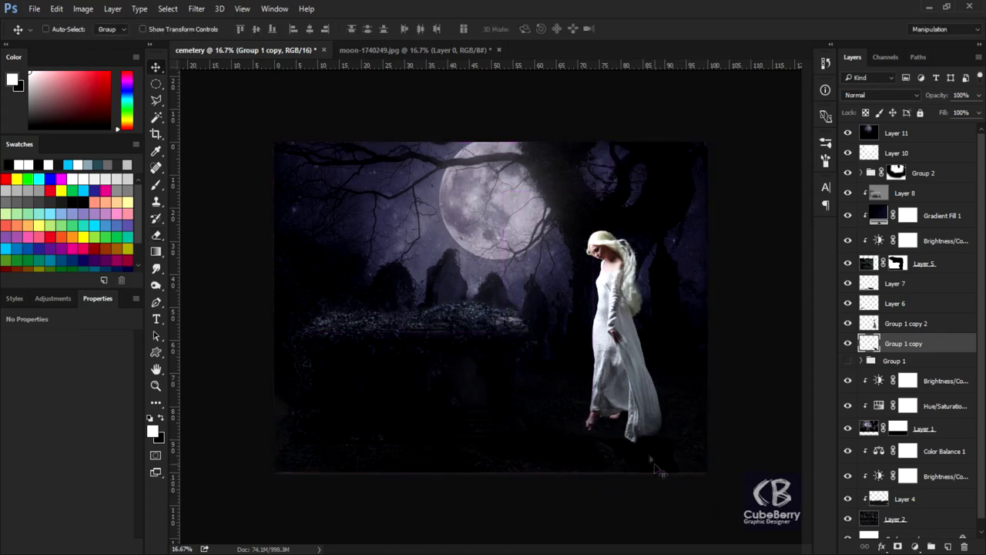
drag(644, 458, 647, 493)
Step: Add new Layer 12 and set up a black soft brush for shading
click(948, 546)
key(b)
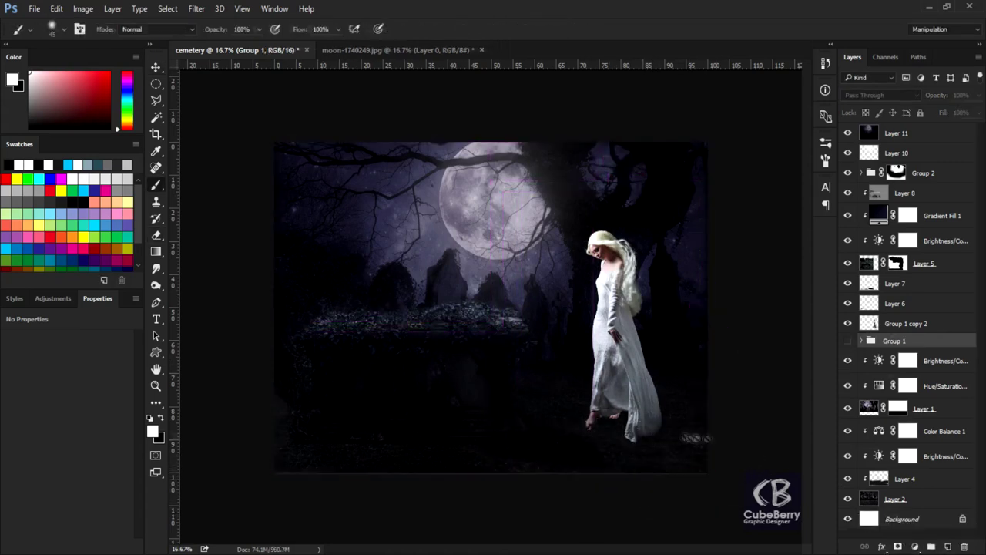
right_click(591, 427)
key(Escape)
key(x)
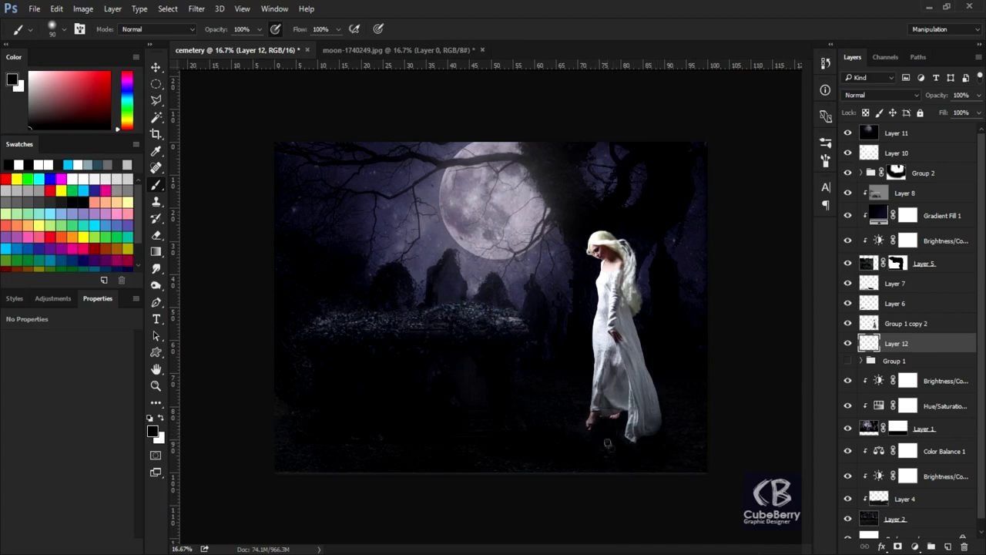
Step: Paint soft black shading under her feet on Layer 12, erase excess on Group 1 copy 2, then zoom out
scroll(593, 479, up, 3)
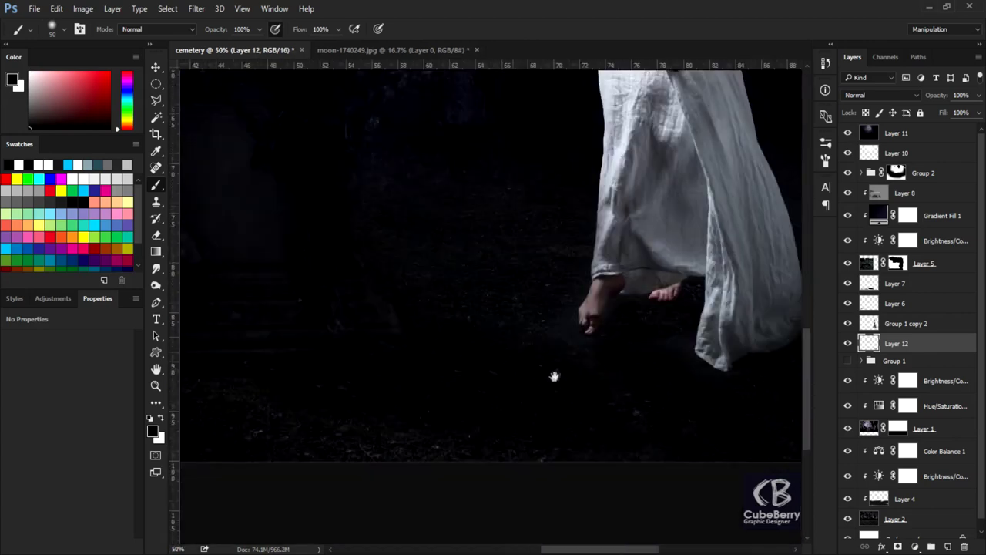
key(e)
key(alt+bracketright)
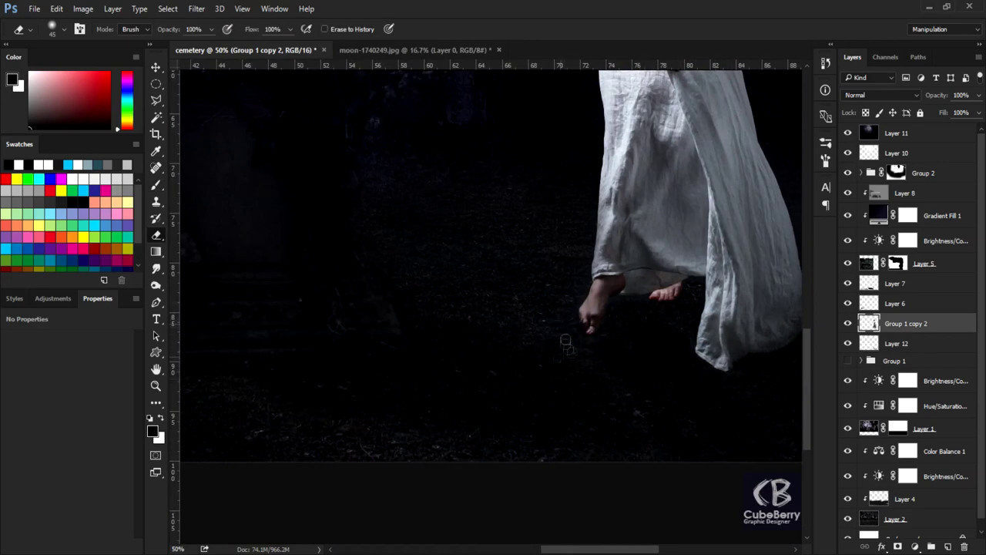
key(b)
key(alt+bracketleft)
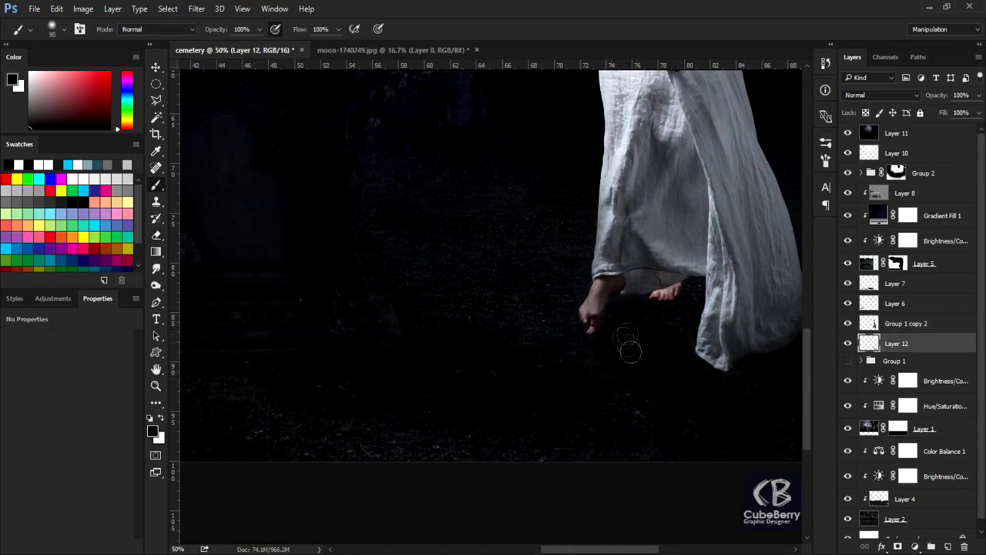
key(ctrl+minus)
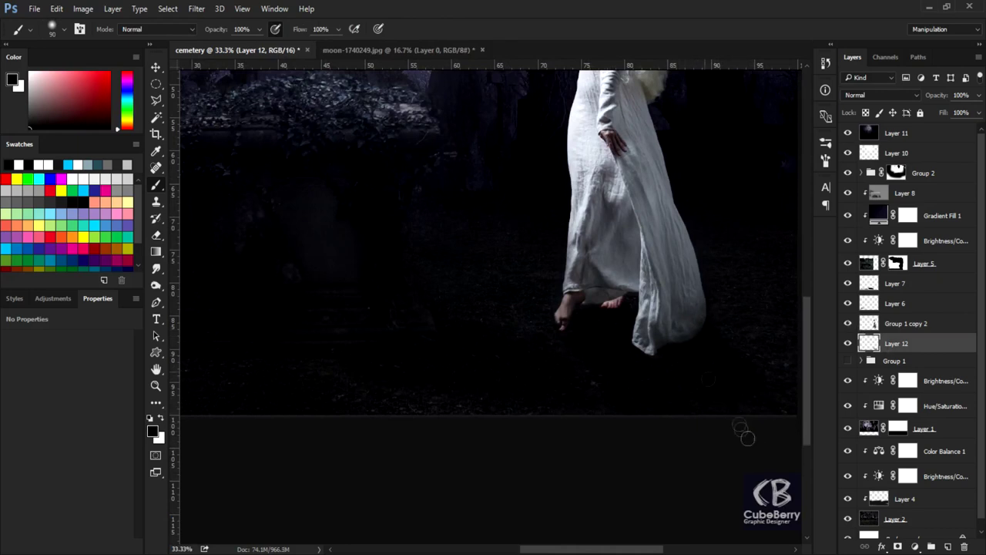
key(ctrl+minus)
key(ctrl+minus)
key(ctrl+minus)
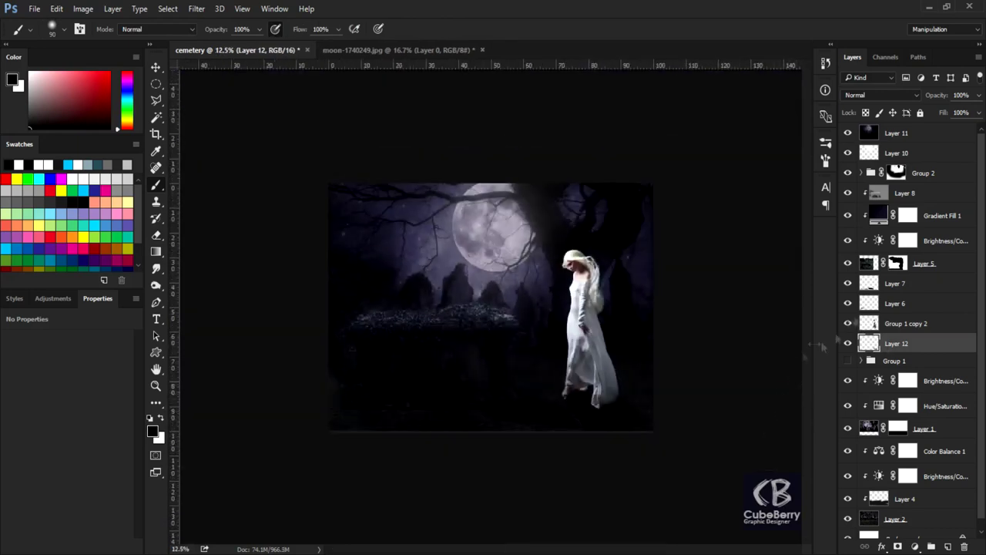
click(907, 323)
Step: Add a Gradient Fill layer above Group 1 copy 2, starting from the Violet, Orange preset
click(914, 546)
click(904, 291)
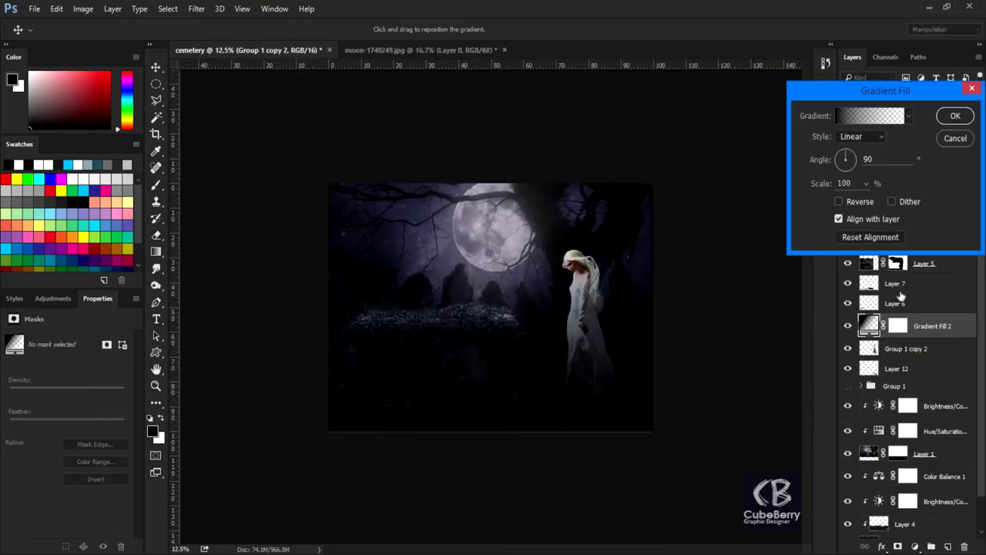
click(955, 138)
drag(869, 325, 869, 339)
double_click(869, 325)
click(852, 116)
click(191, 106)
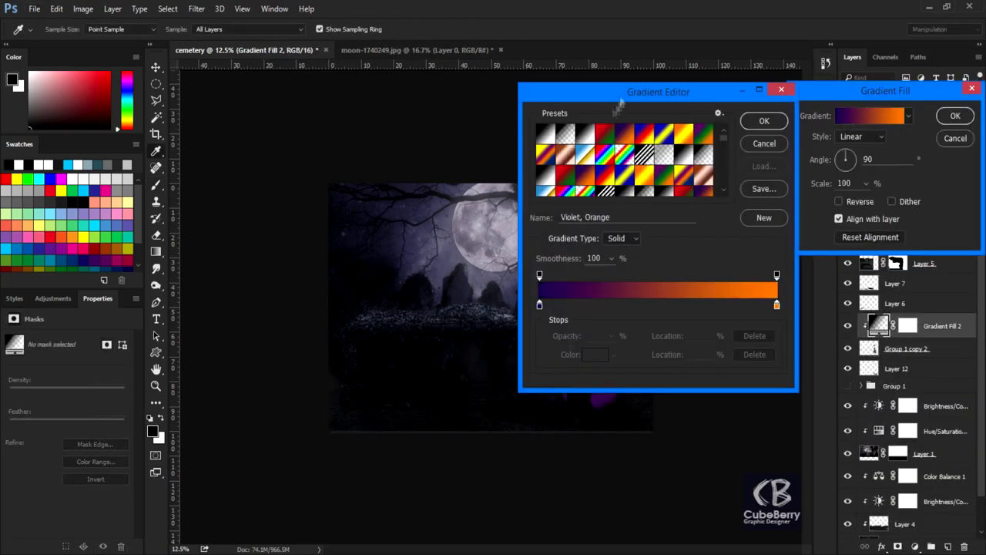
Step: Recolour both gradient stops to dark purples in the Gradient Editor
click(343, 277)
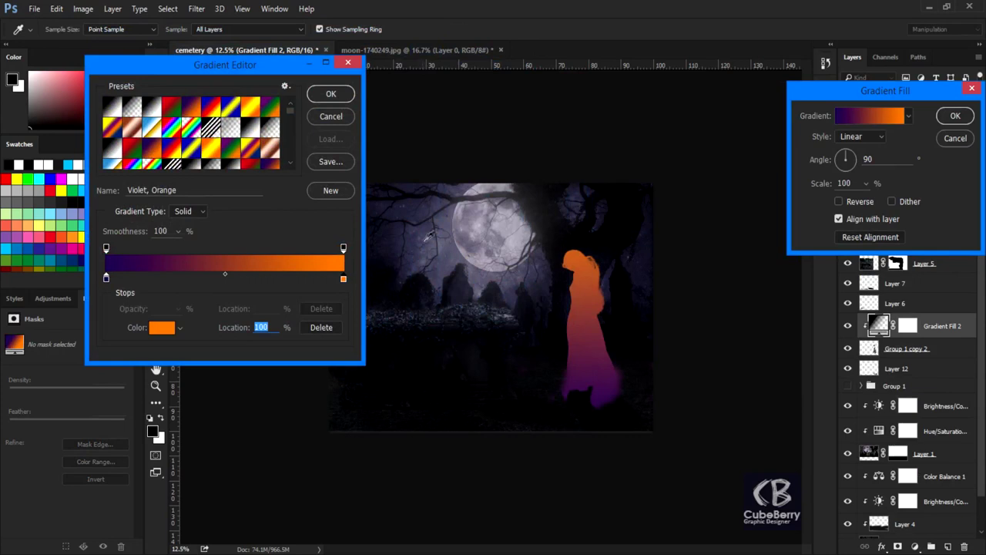
click(424, 231)
click(107, 277)
double_click(107, 277)
click(104, 281)
drag(105, 281, 72, 407)
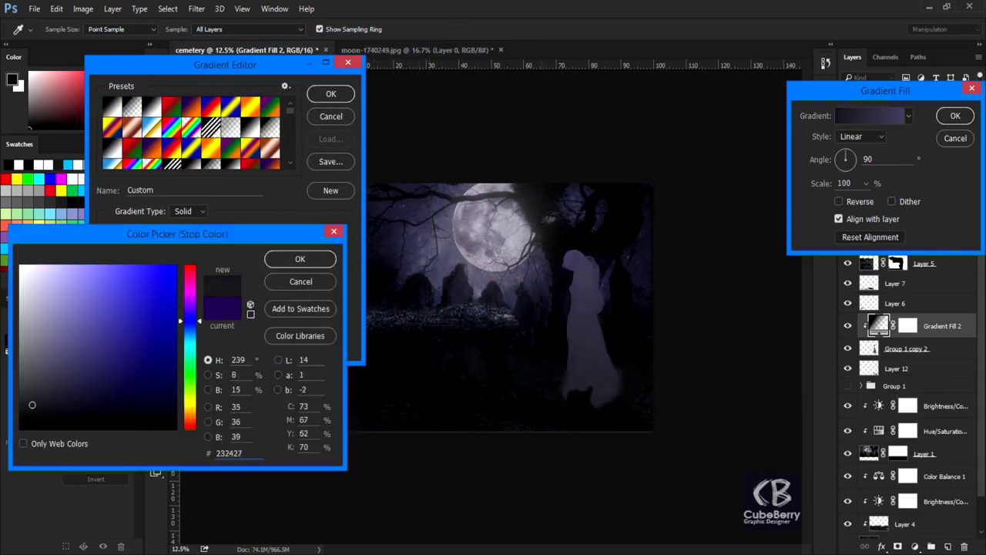
click(300, 259)
click(342, 94)
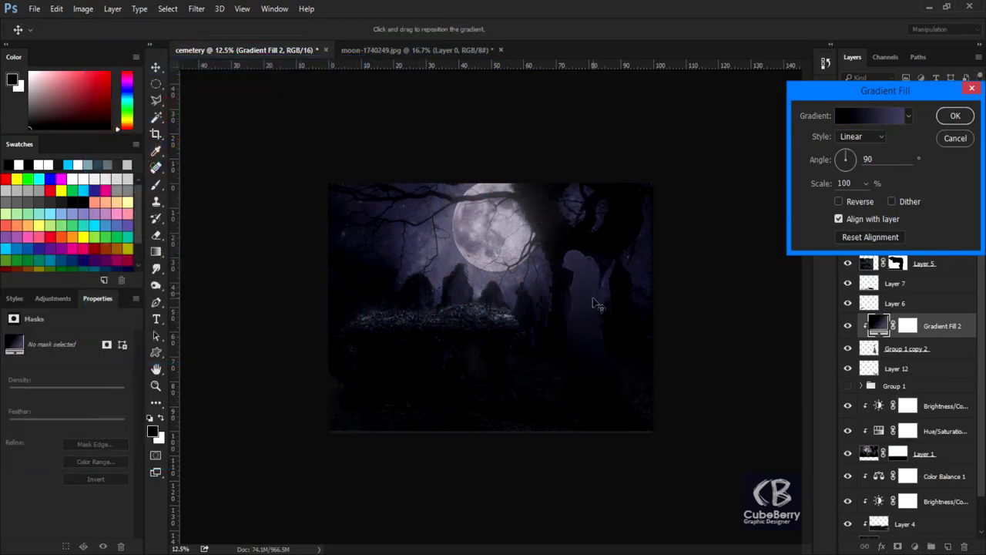
Step: Blend Gradient Fill 2 as Color at 70% opacity
click(955, 115)
click(879, 94)
click(847, 339)
click(978, 95)
drag(978, 111, 959, 112)
key(ctrl+plus)
key(ctrl+plus)
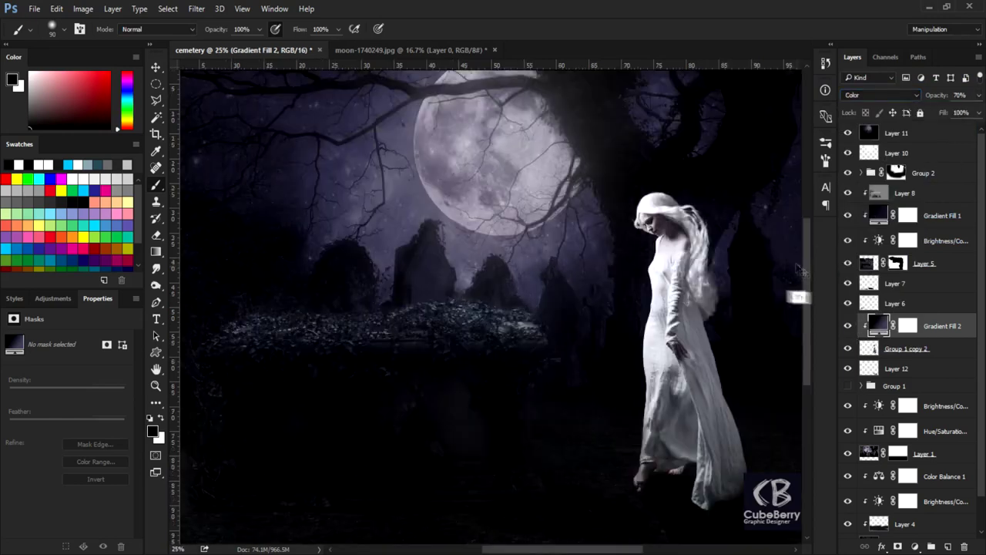
Step: Add Layer 13 filled with 50% gray, clipped to Gradient Fill 2 and blended as Overlay
key(ctrl+plus)
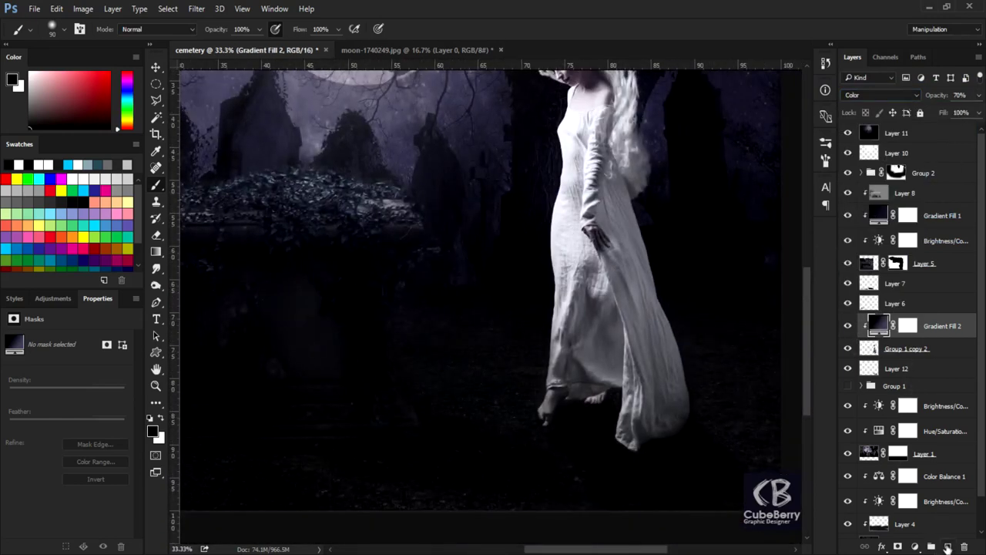
click(948, 547)
click(197, 9)
key(Escape)
key(shift+F5)
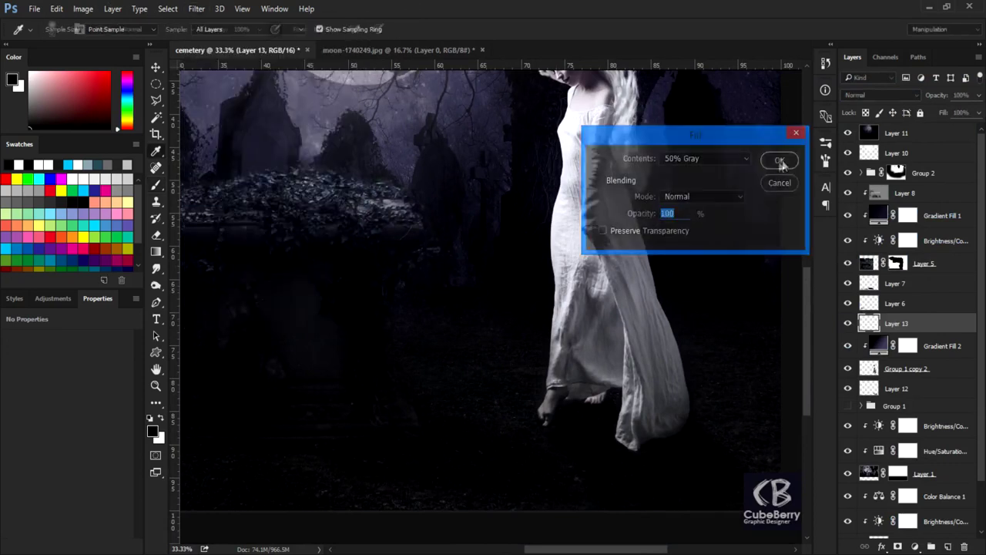
click(780, 160)
key(b)
alt+click(866, 334)
click(879, 95)
click(871, 223)
Step: Burn deeper shadows into the lower dress, right dress folds and right side of the hair
drag(156, 285, 193, 294)
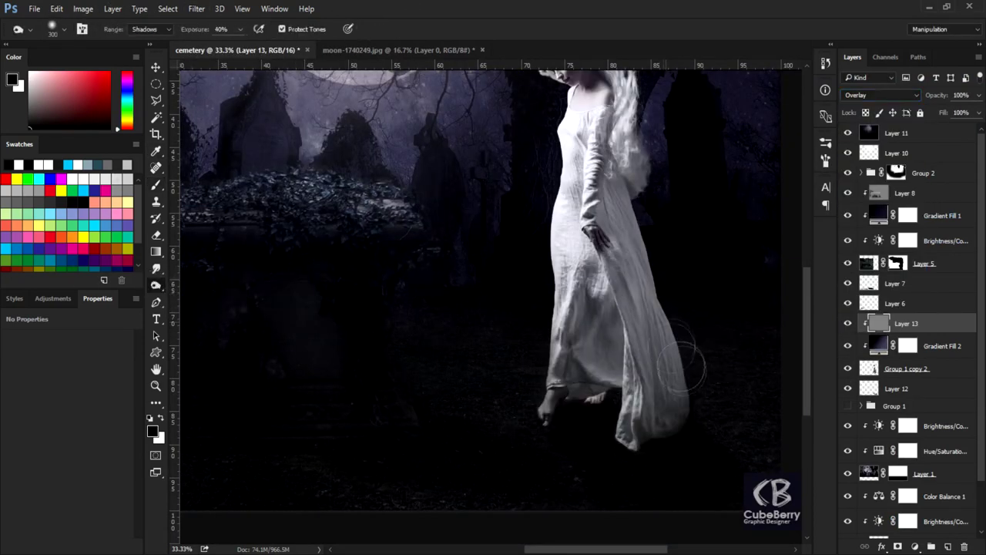
scroll(662, 308, up, 3)
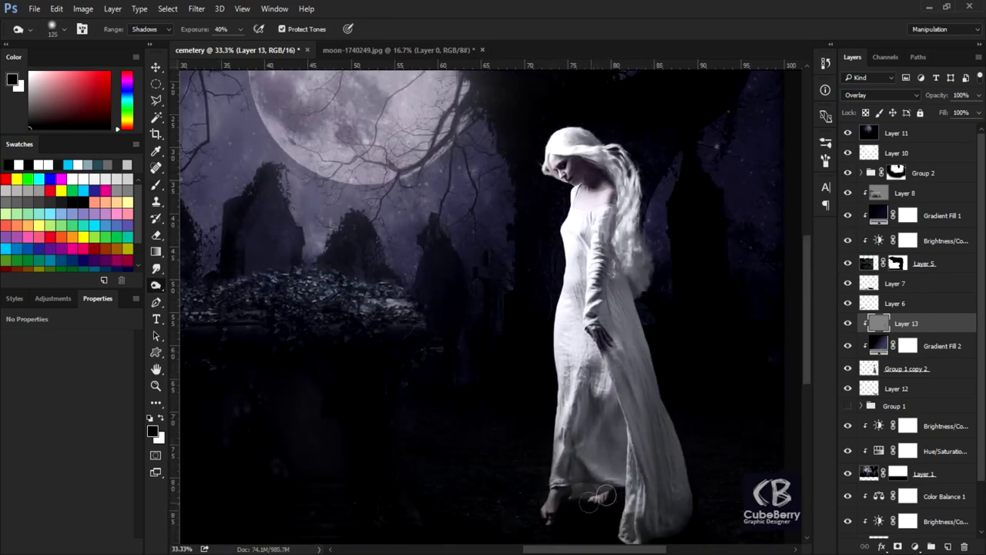
drag(640, 497, 626, 412)
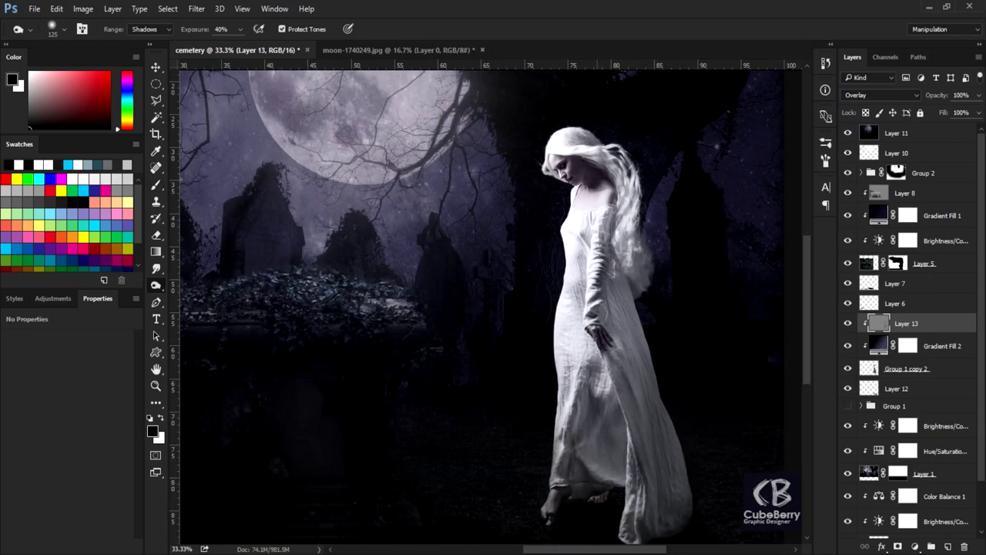
mouse_move(643, 306)
mouse_down()
mouse_move(632, 128)
mouse_move(633, 300)
mouse_up()
key(ctrl+alt)
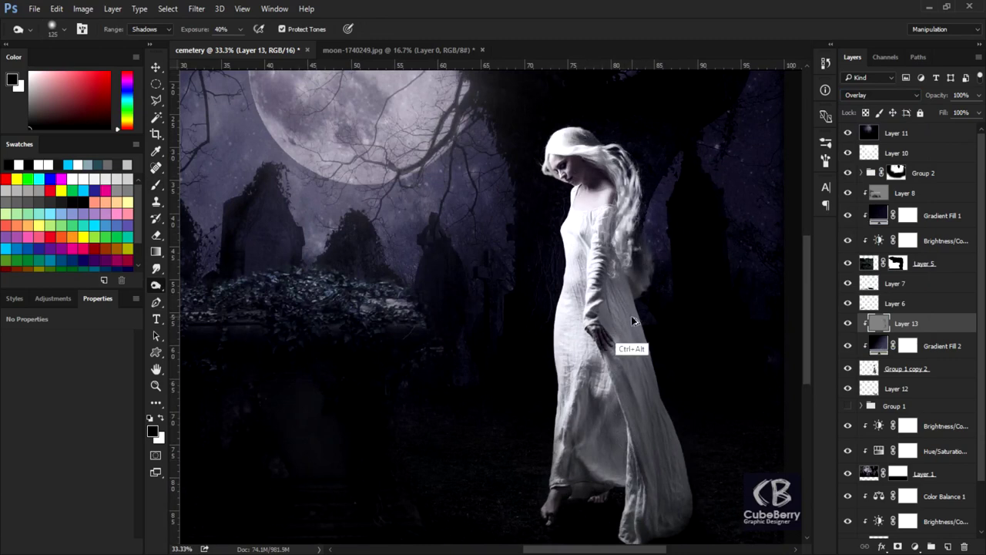
right_click(160, 287)
Step: Switch to the Dodge tool and dodge the dress with Range set to Shadows
click(196, 281)
scroll(536, 221, up, 3)
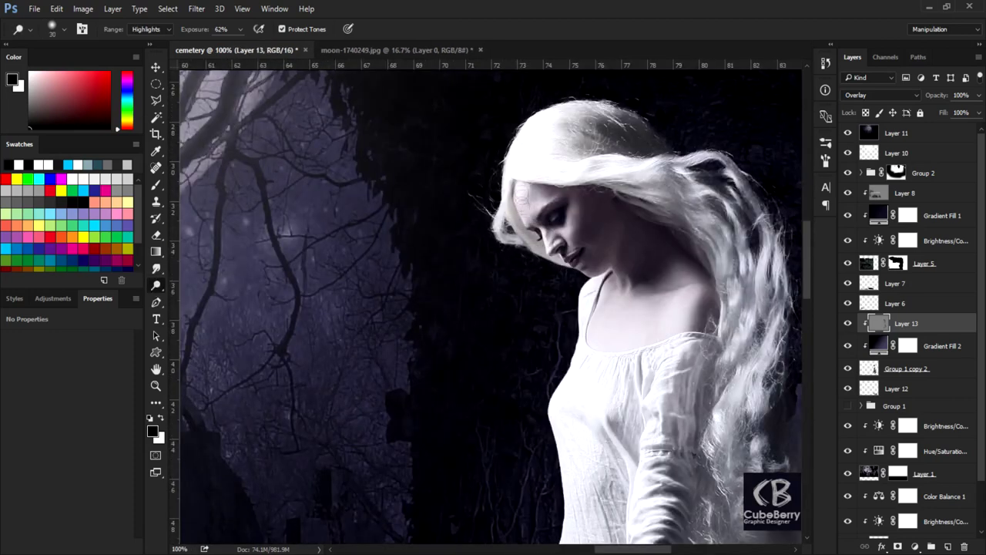
drag(620, 327, 638, 248)
mouse_move(701, 289)
mouse_down()
mouse_move(720, 235)
mouse_move(689, 46)
mouse_up()
click(146, 29)
drag(593, 401, 587, 268)
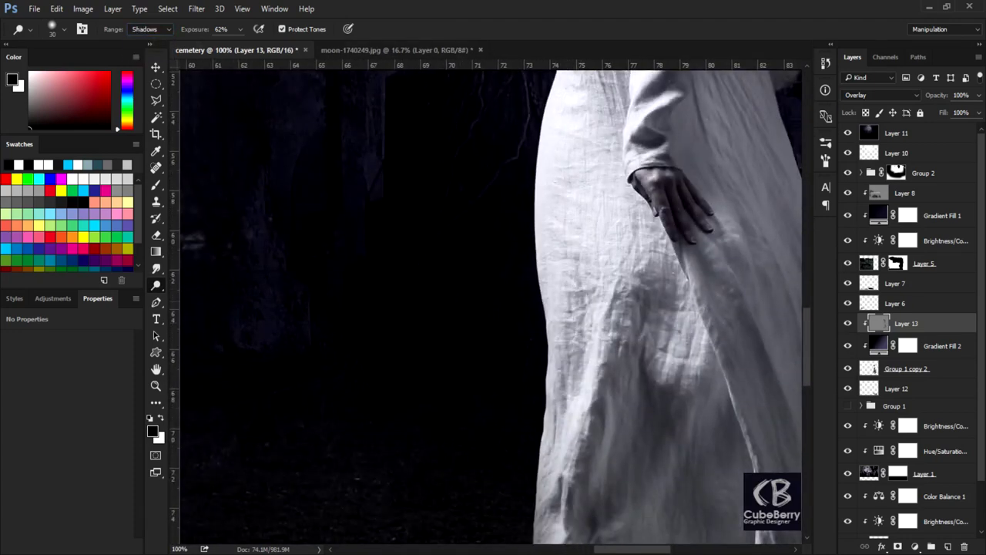
scroll(572, 332, down, 5)
Step: Dodge the woman's foot with Range set to Highlights, then zoom out to 50%
click(146, 29)
click(146, 58)
drag(572, 416, 544, 477)
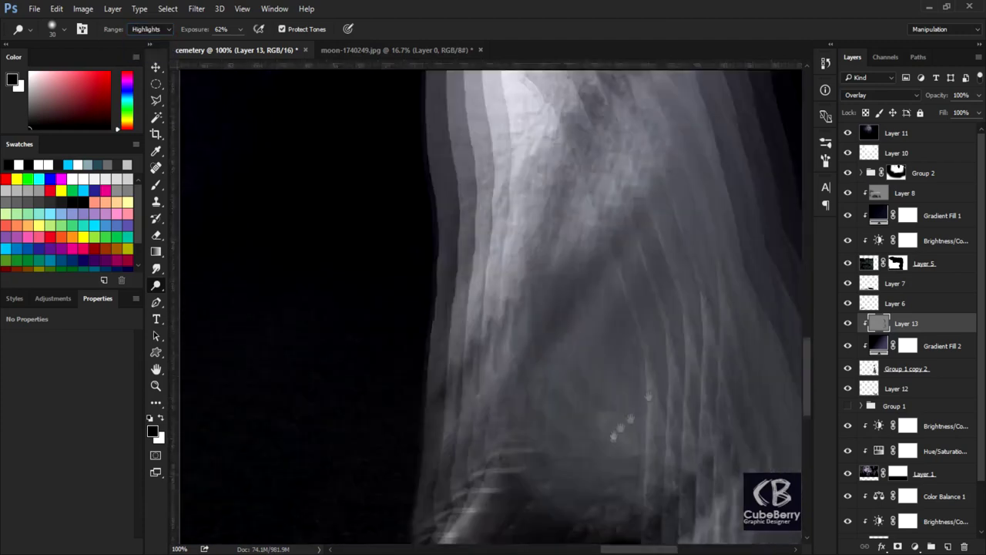
drag(677, 420, 525, 322)
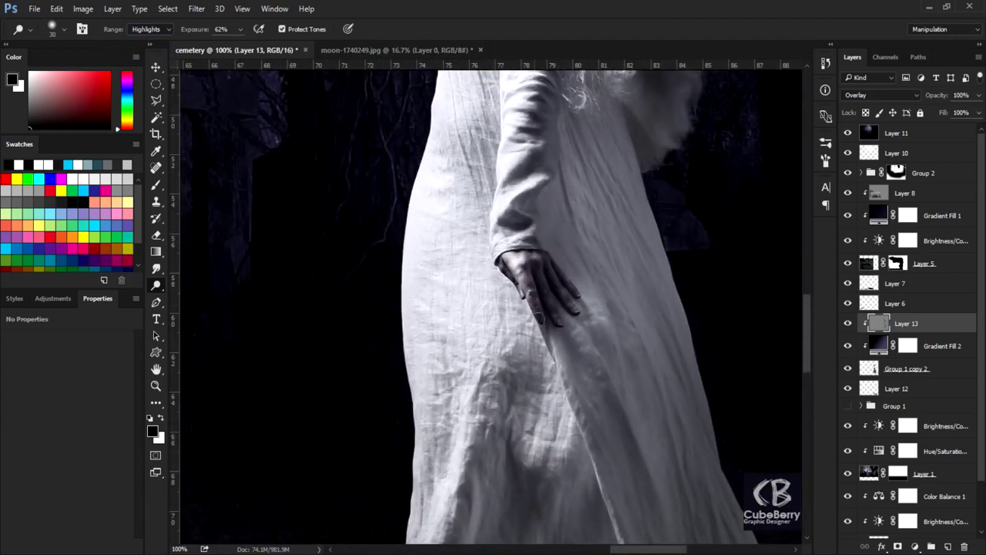
key(ctrl+minus)
key(ctrl+minus)
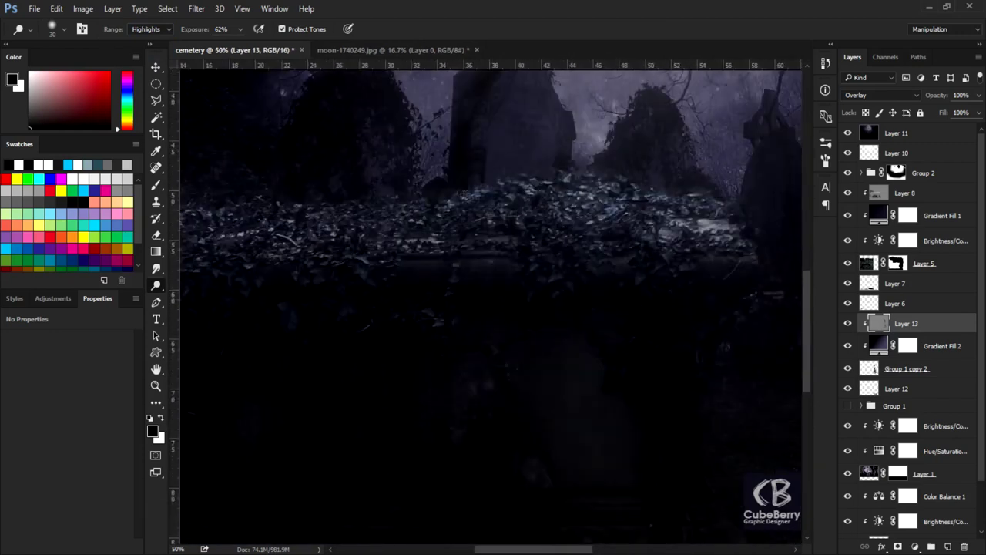
Step: Burn the ivy-covered tomb on Layer 8 with the Burn tool at Midtones, 73% exposure
right_click(156, 285)
click(198, 297)
click(150, 29)
click(148, 46)
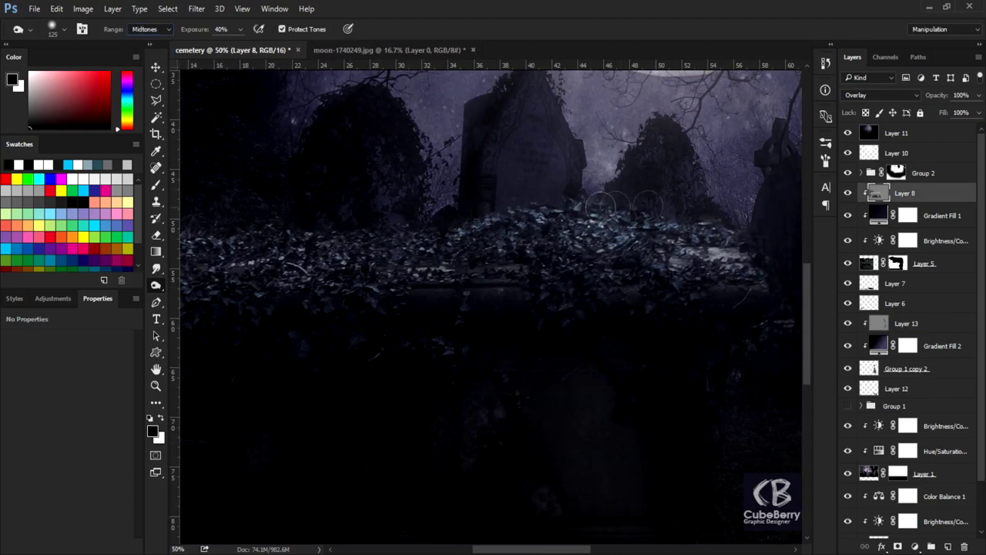
click(240, 29)
drag(241, 49, 264, 49)
drag(306, 220, 452, 247)
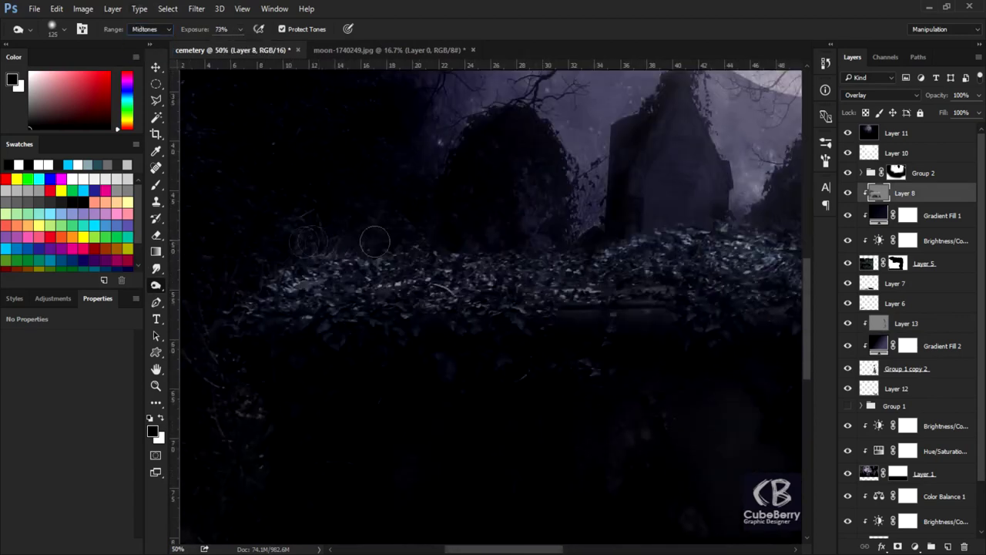
scroll(528, 330, down, 2)
scroll(535, 407, down, 2)
scroll(449, 402, down, 1)
scroll(462, 370, up, 3)
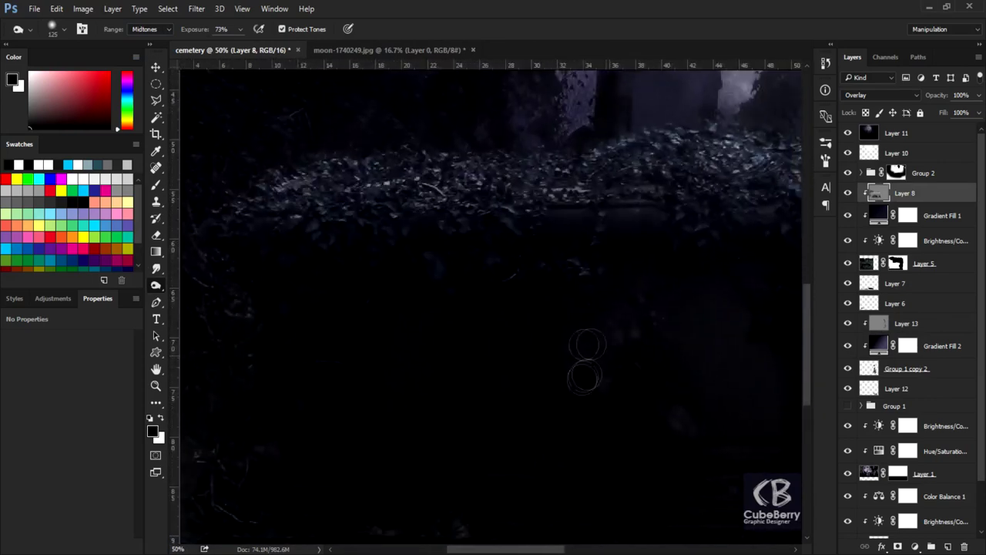
key(ctrl+minus)
key(ctrl+minus)
key(ctrl+minus)
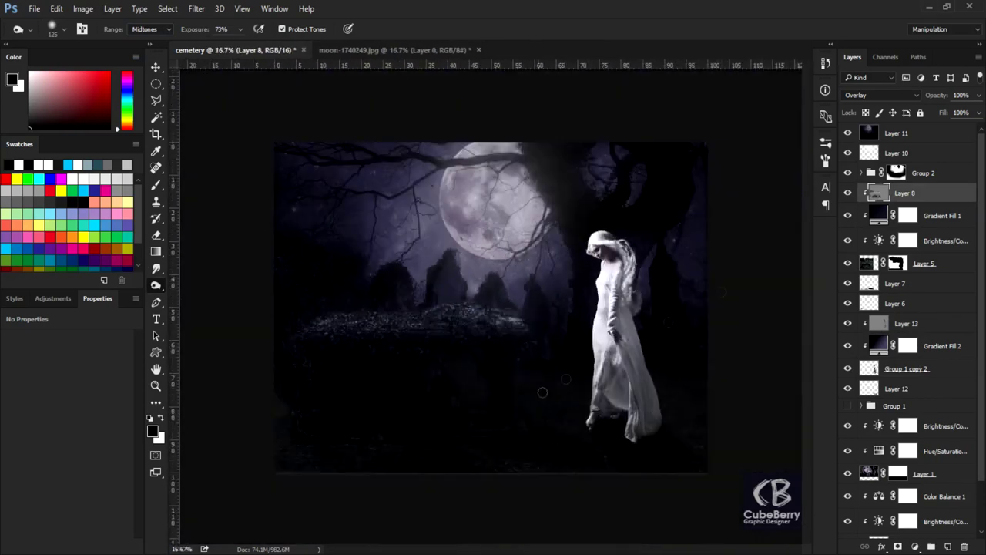
Step: Add a Brightness/Contrast layer on top with Brightness −17 and Contrast 11
click(895, 133)
click(915, 547)
click(878, 312)
drag(66, 371, 55, 373)
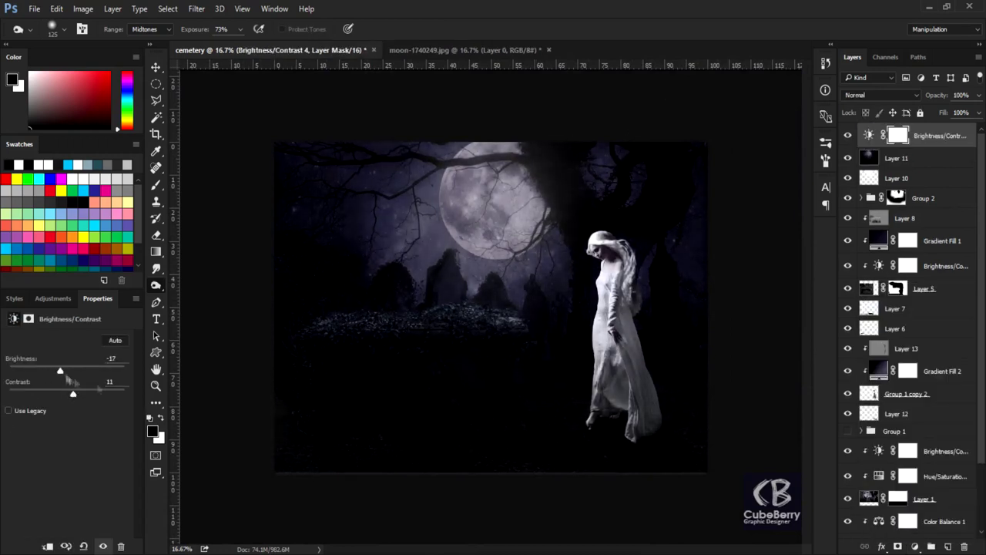
Step: Add a Color Balance layer adjusting the shadows' red and yellow–blue balance
click(915, 546)
click(912, 431)
click(77, 340)
click(54, 375)
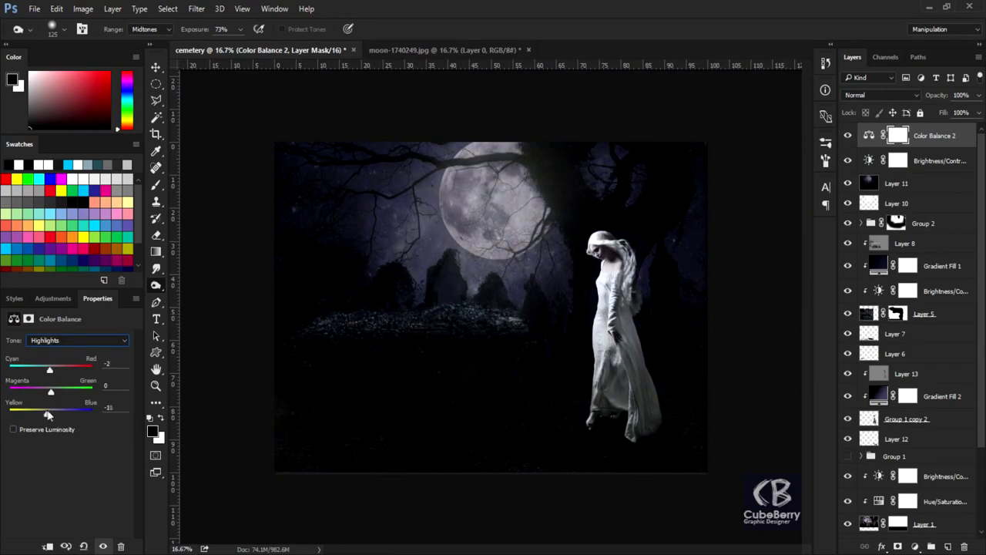
click(77, 339)
click(54, 352)
drag(50, 369, 71, 368)
drag(44, 412, 51, 413)
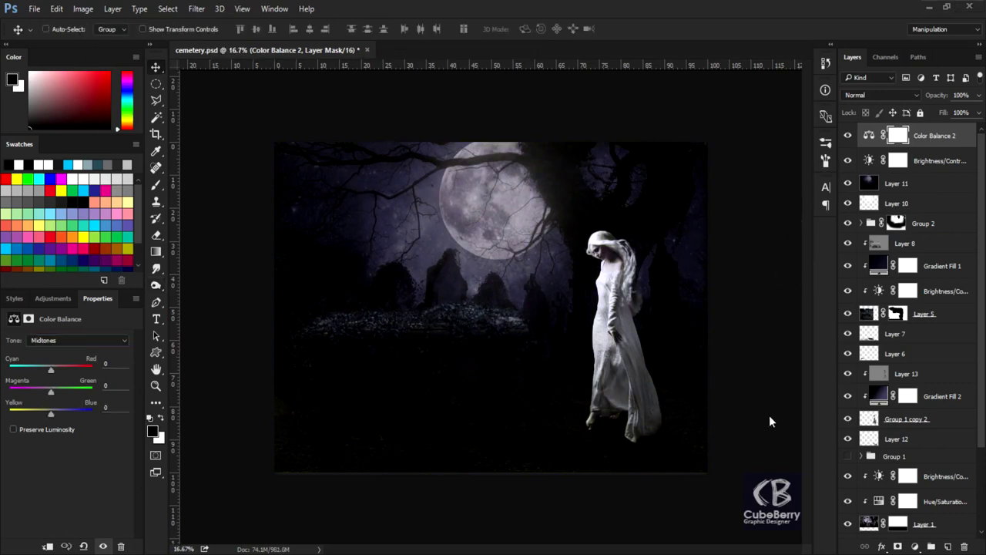
Step: Set Brightness/Contrast 3 to 50% opacity and Group 1 copy 2 to about 80%
click(934, 295)
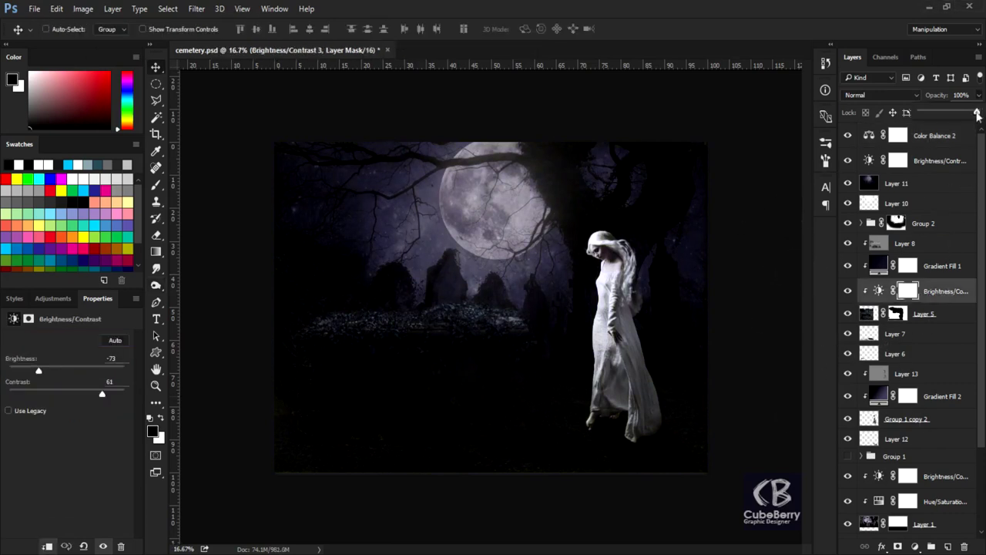
click(959, 94)
text(50)
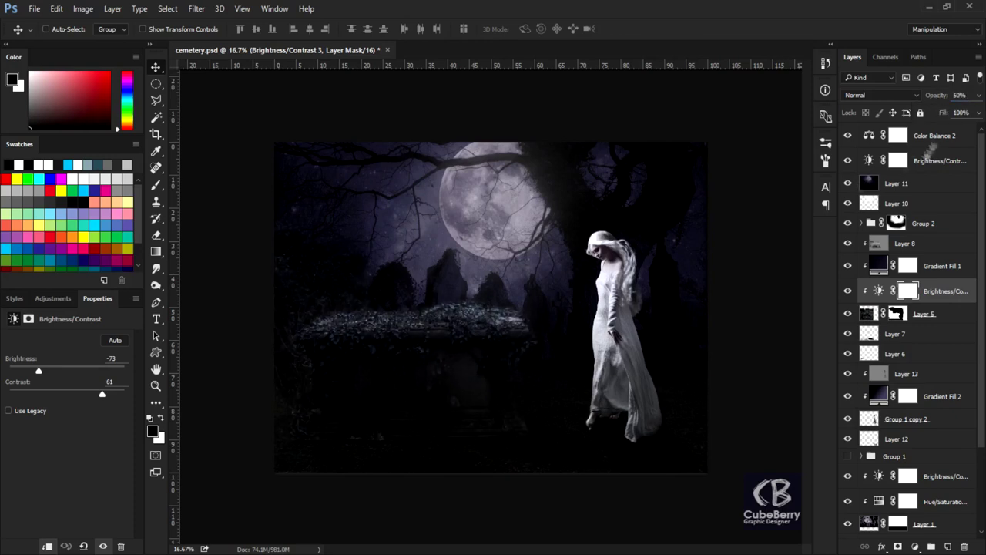
click(932, 137)
click(916, 418)
click(978, 94)
drag(977, 112, 949, 114)
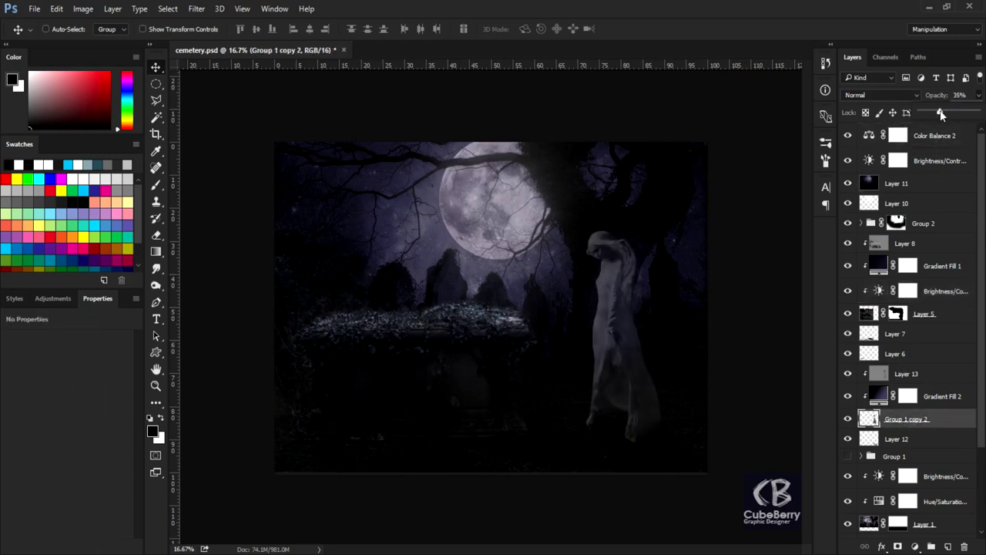
drag(952, 114, 964, 114)
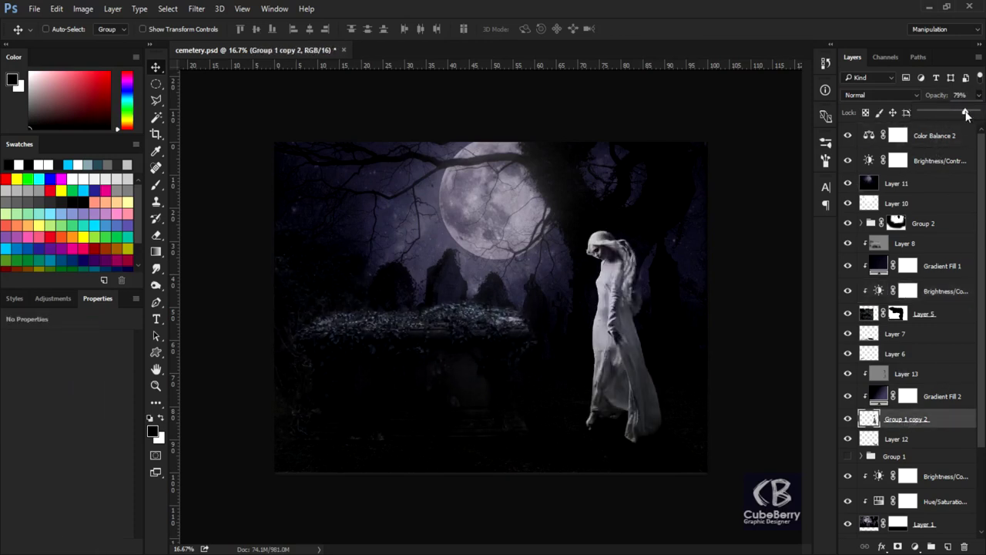
Step: Stamp all visible layers into a new Layer 14 and open the Camera Raw Filter
click(940, 143)
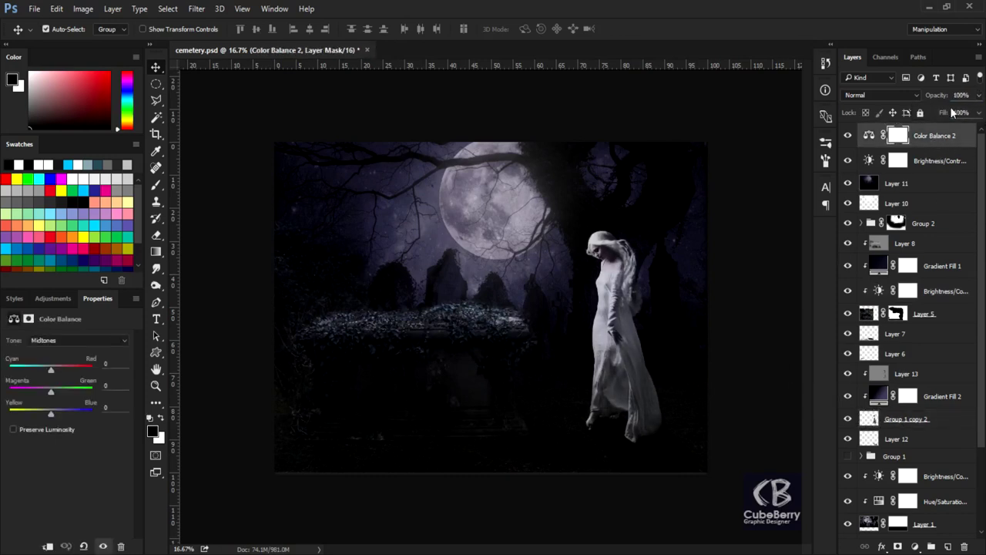
key(ctrl+shift+alt+e)
click(196, 8)
click(262, 97)
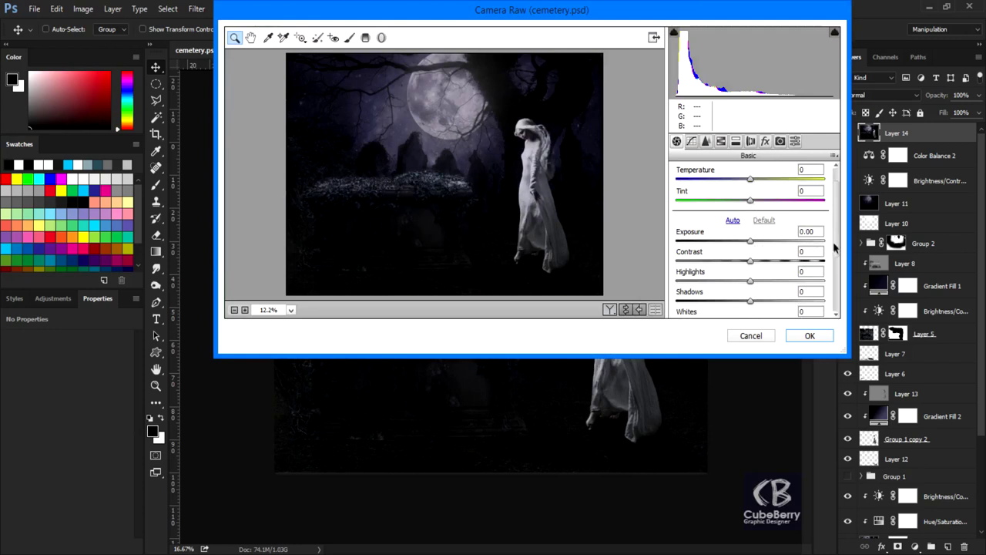
Step: Grade Layer 14 in Camera Raw with Exposure +0.25, Contrast +4 and Shadows +41
scroll(832, 245, down, 1)
drag(751, 236, 761, 240)
drag(758, 221, 754, 221)
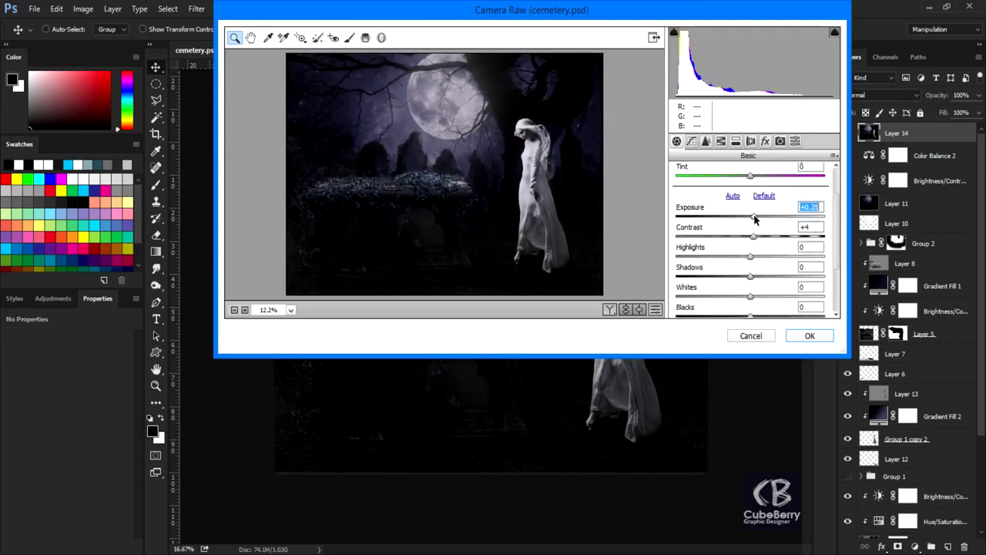
scroll(793, 232, down, 3)
click(753, 219)
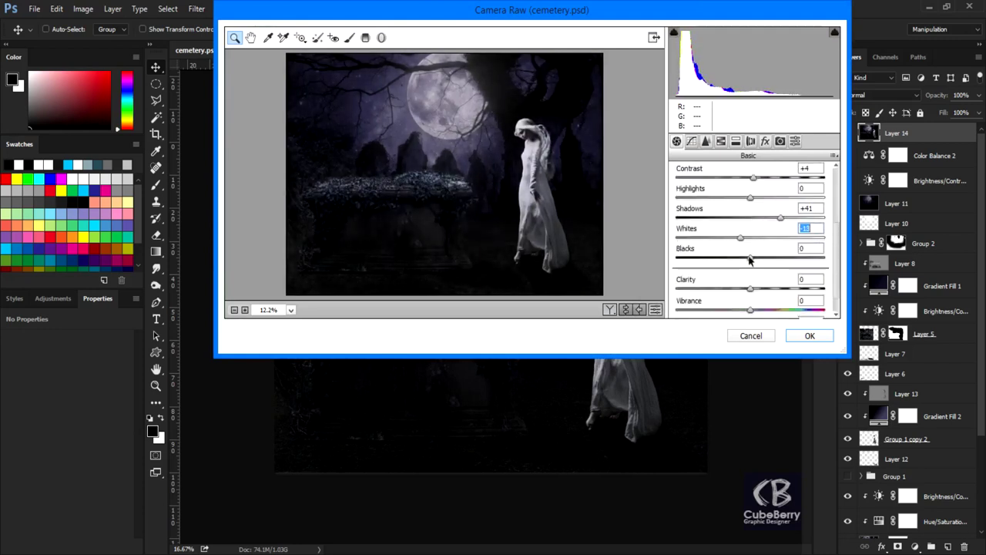
click(805, 335)
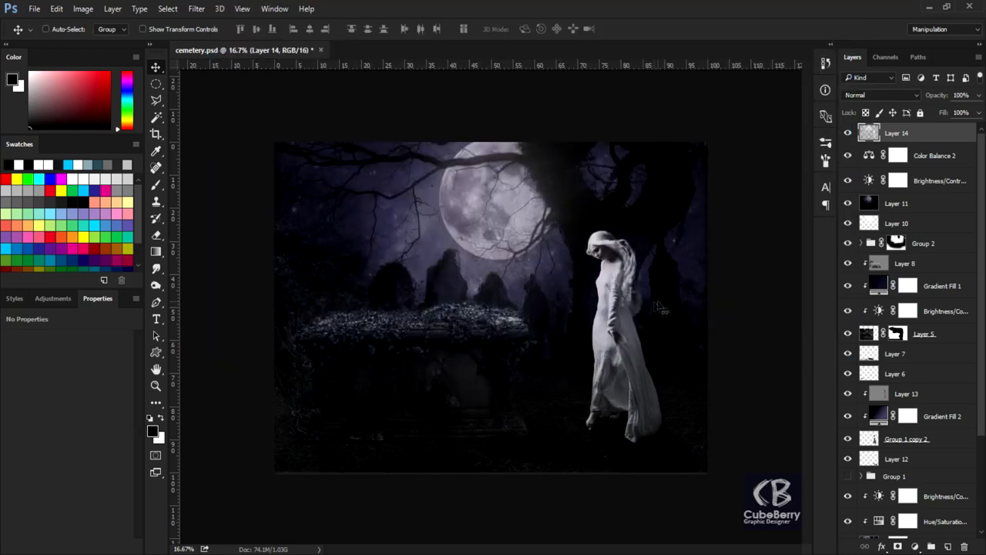